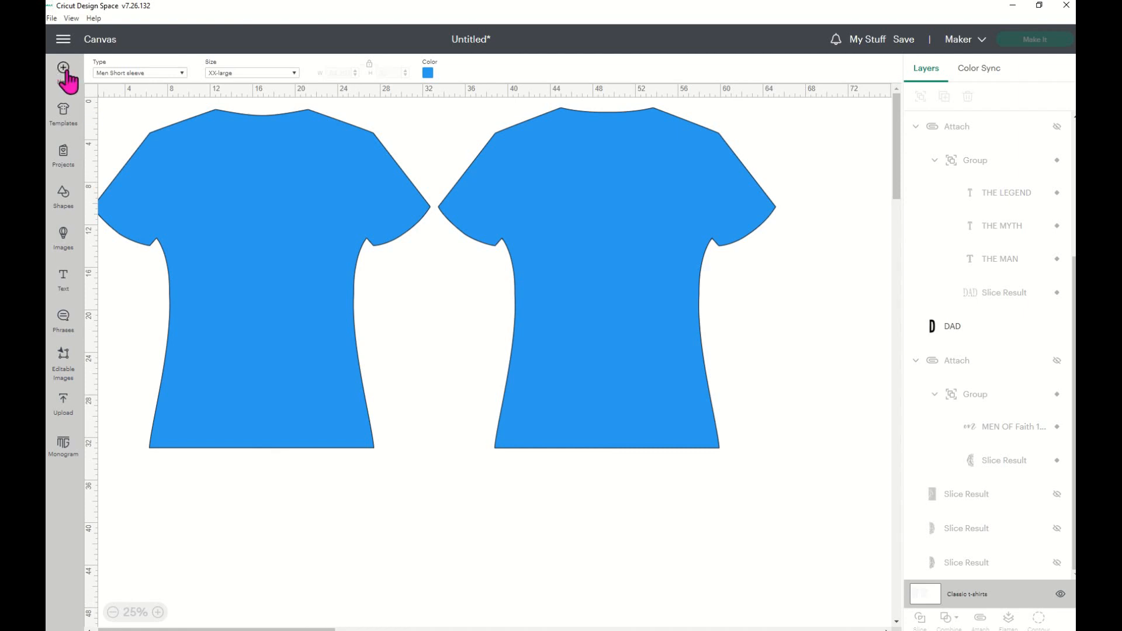
Search the templates for TSHIRT and load the Classic t-shirts template onto the canvas
left_click(66, 124)
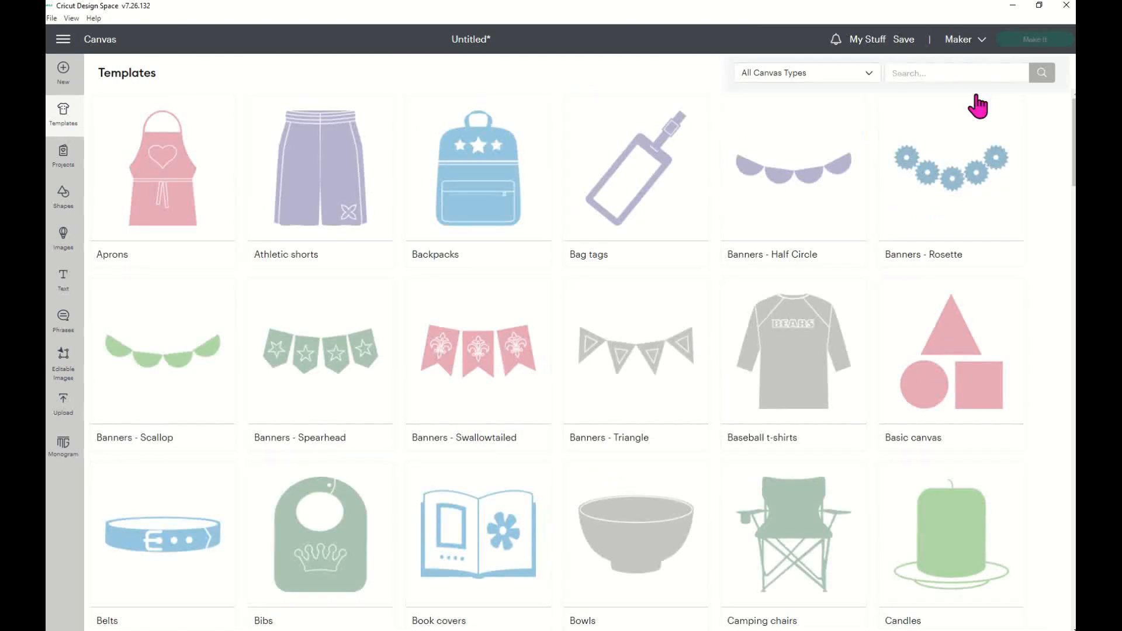
left_click(933, 75)
type("TSHIRT")
scroll(1031, 102, "down", 1)
left_click(1043, 74)
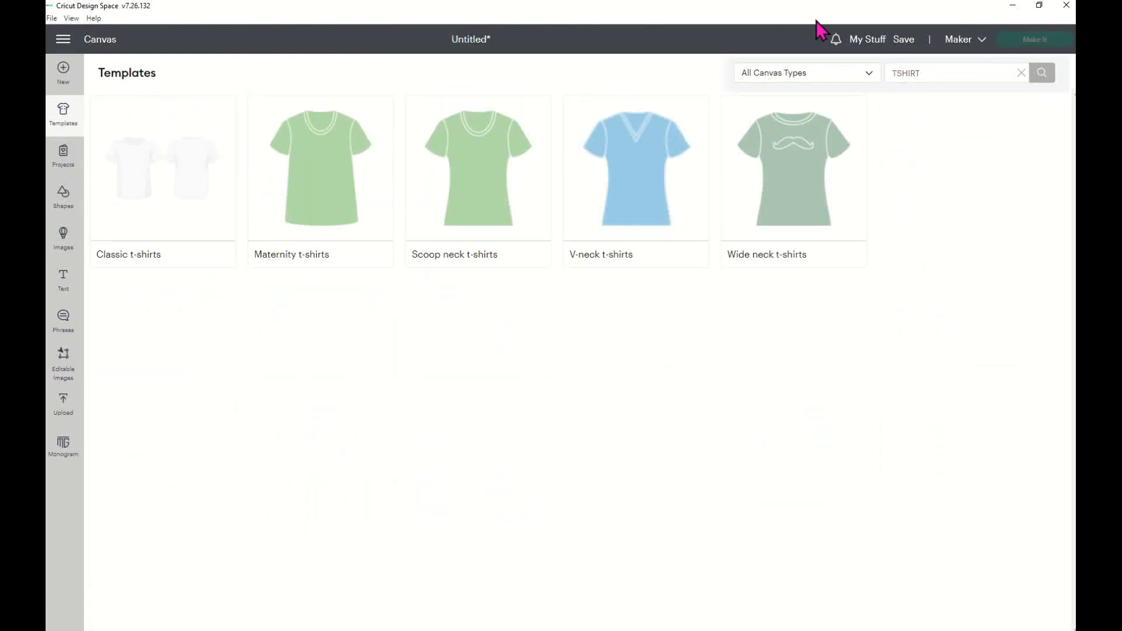
left_click(178, 214)
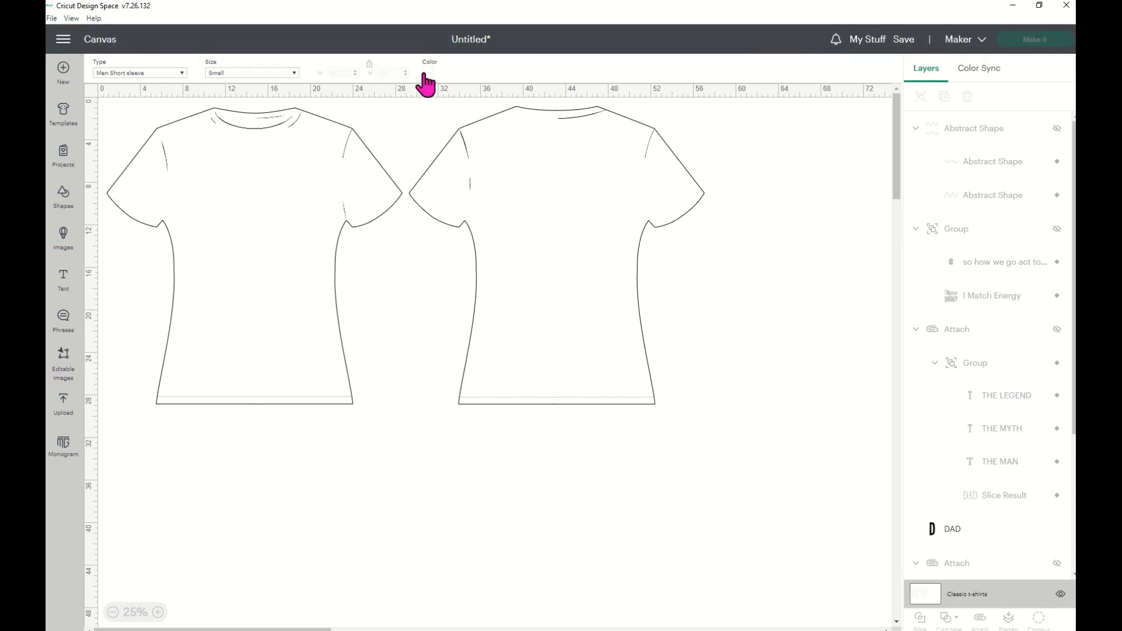
Set the shirt template's type to Men Short sleeve and its size to XX-large
left_click(183, 73)
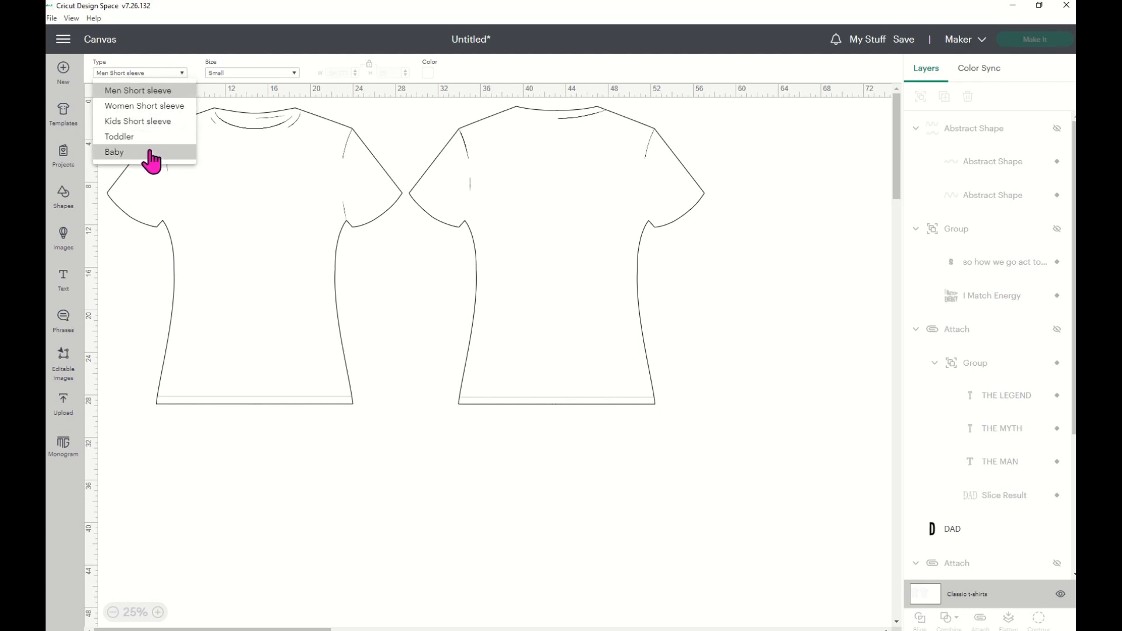
left_click(166, 91)
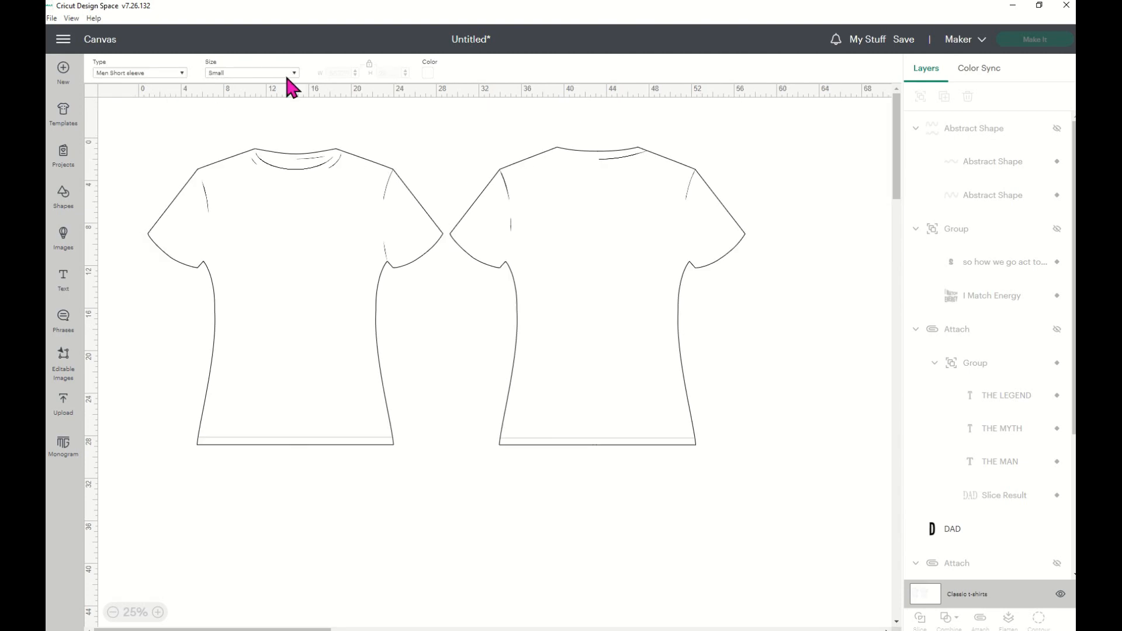
left_click(293, 73)
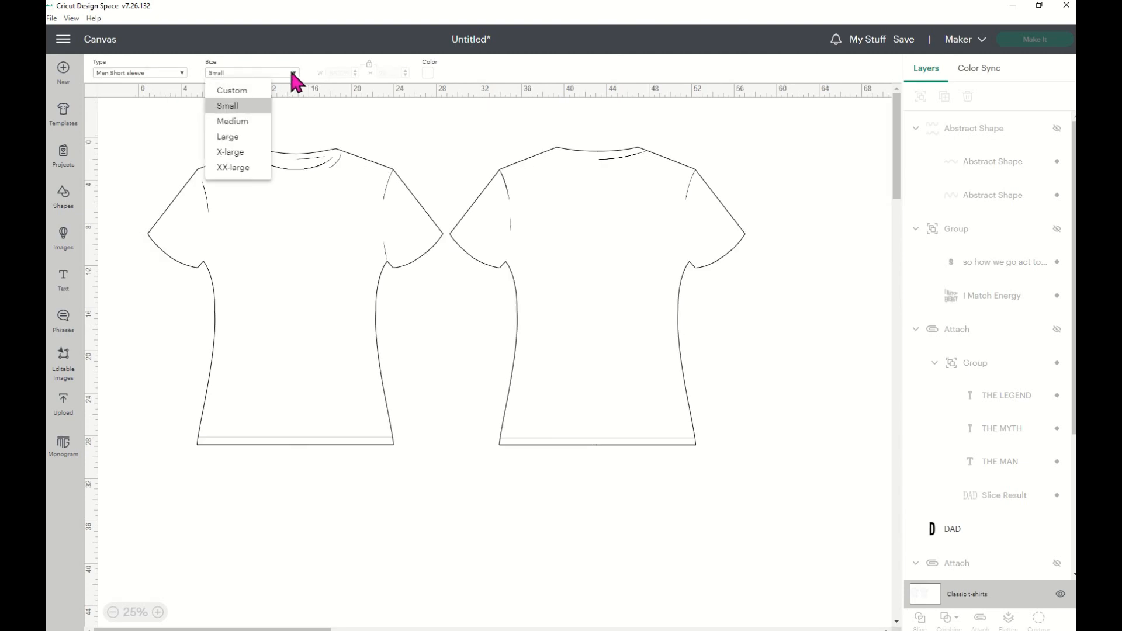
left_click(248, 168)
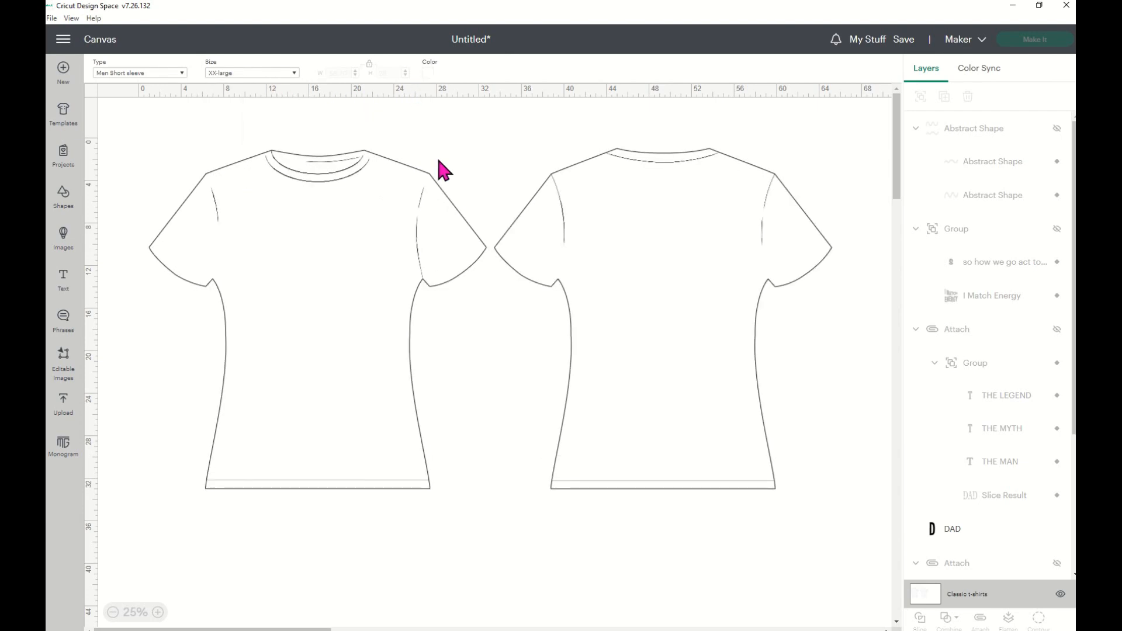
Try orange on the shirt template, and settle on bright red as its color
left_click(428, 72)
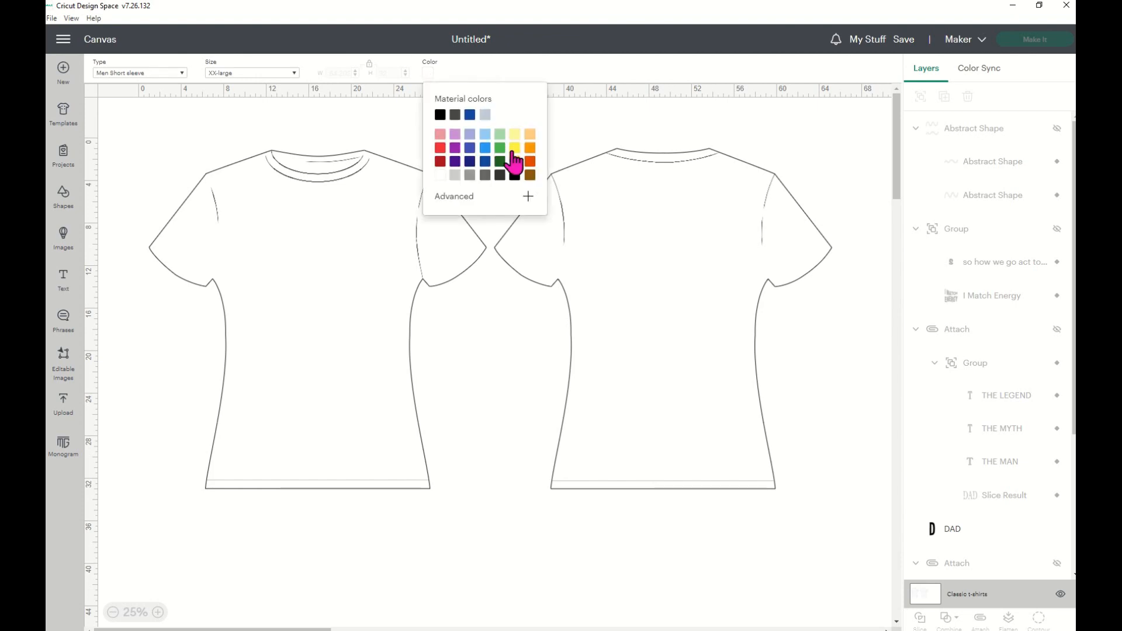
left_click(441, 148)
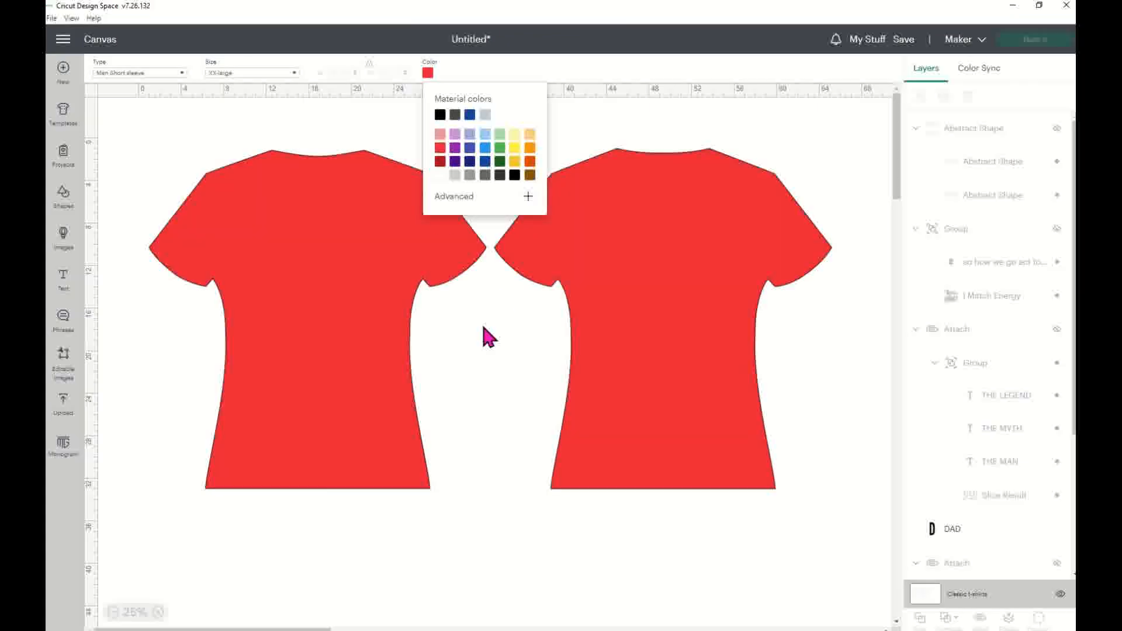
left_click(530, 162)
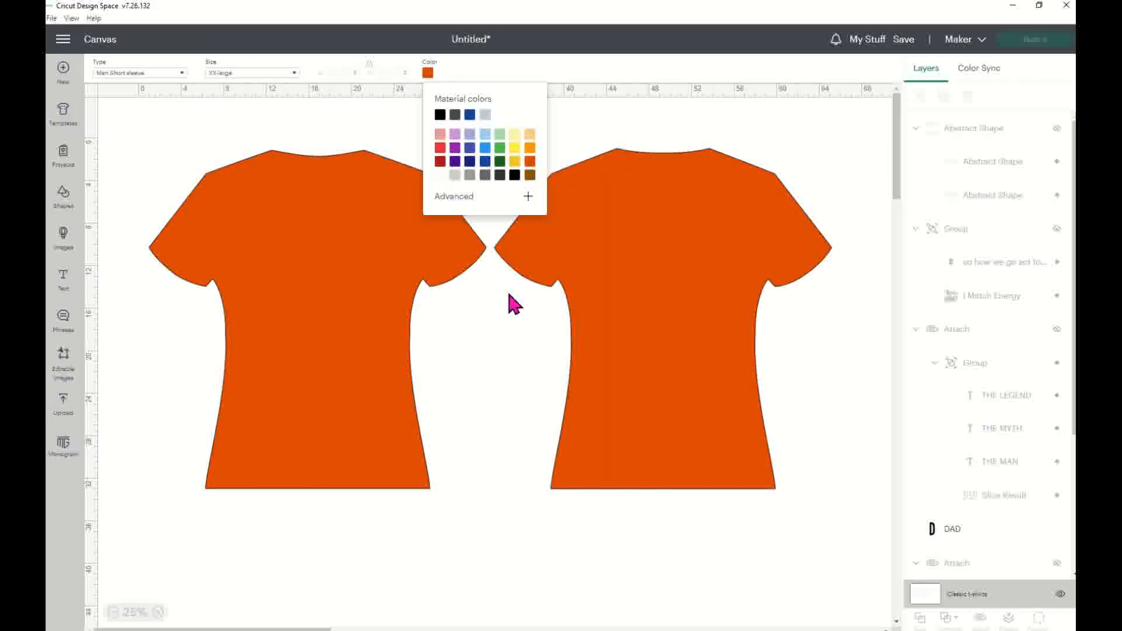
left_click(441, 149)
left_click(487, 341)
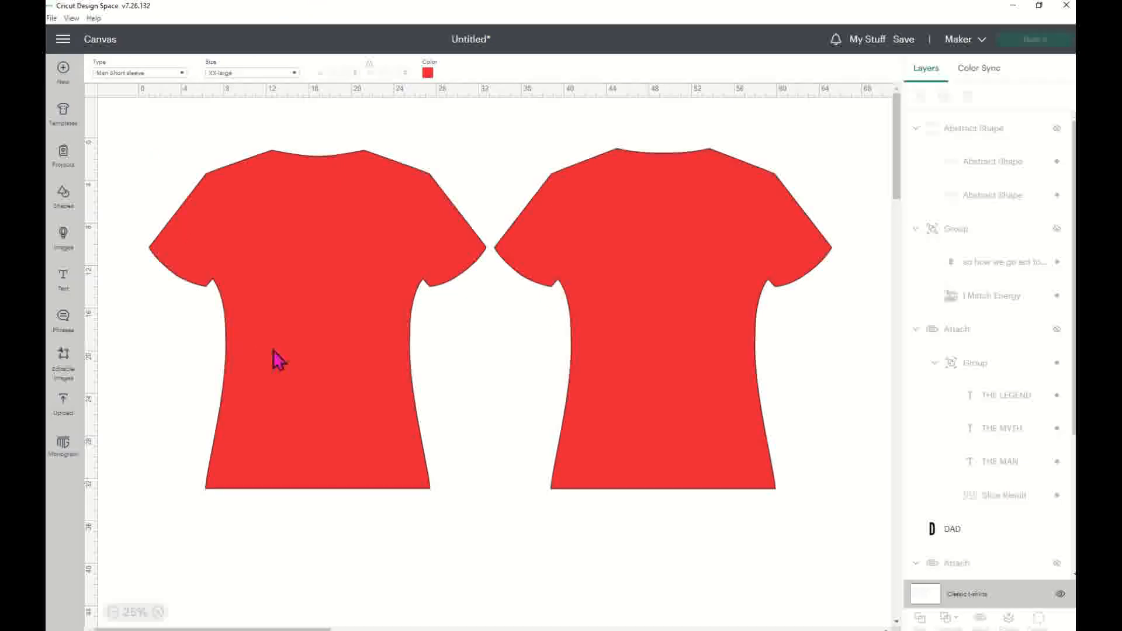
Add a text object in the Arab Brushstroke Std Regular font and enlarge it to about 14.22 x 4.99 in on the front shirt
left_click(66, 285)
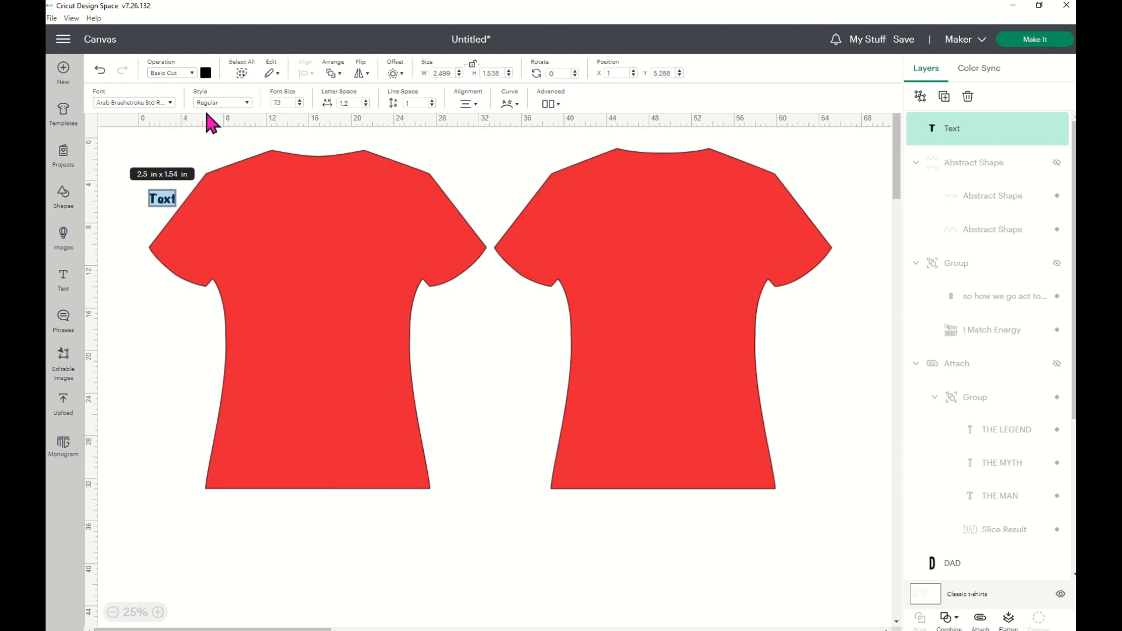
left_click(169, 103)
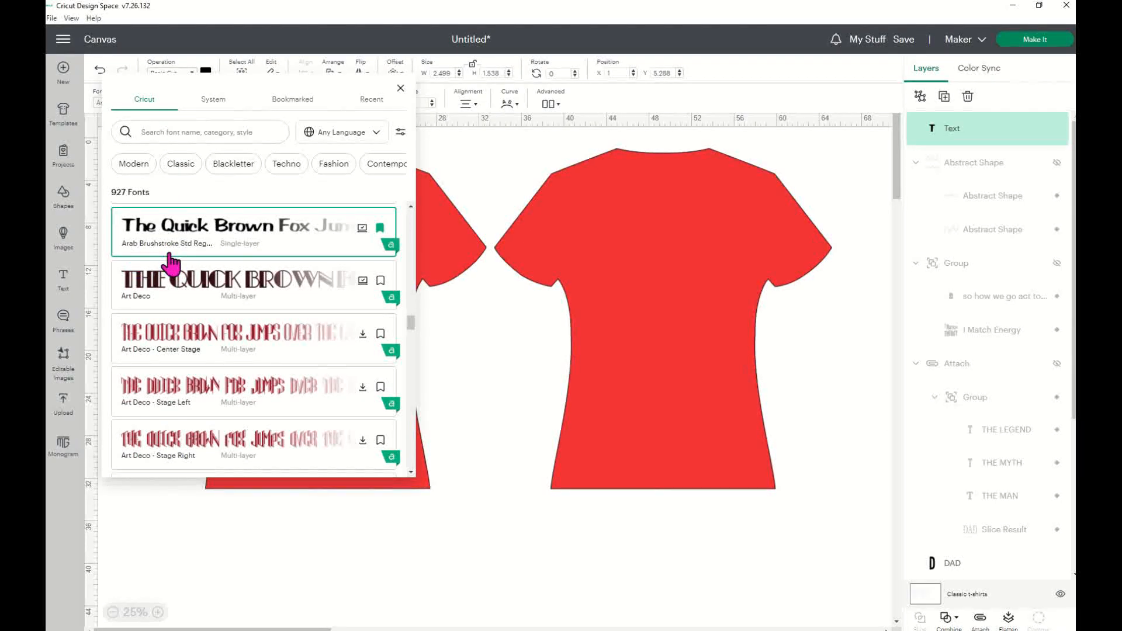
left_click(250, 256)
left_click(466, 544)
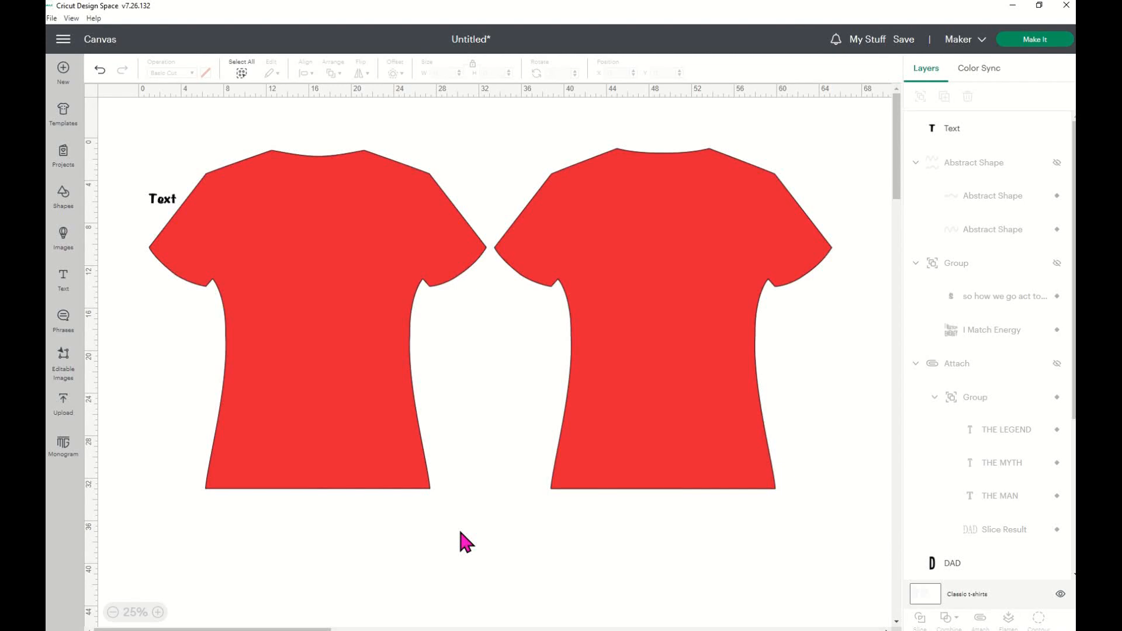
left_click(161, 204)
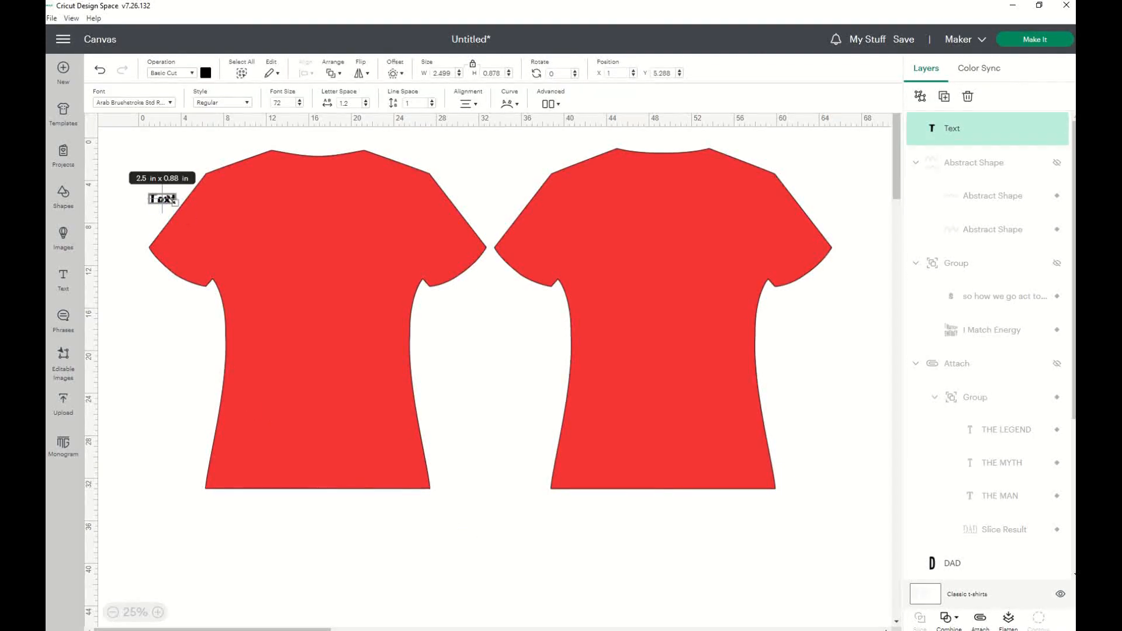
left_click_drag(174, 201, 345, 252)
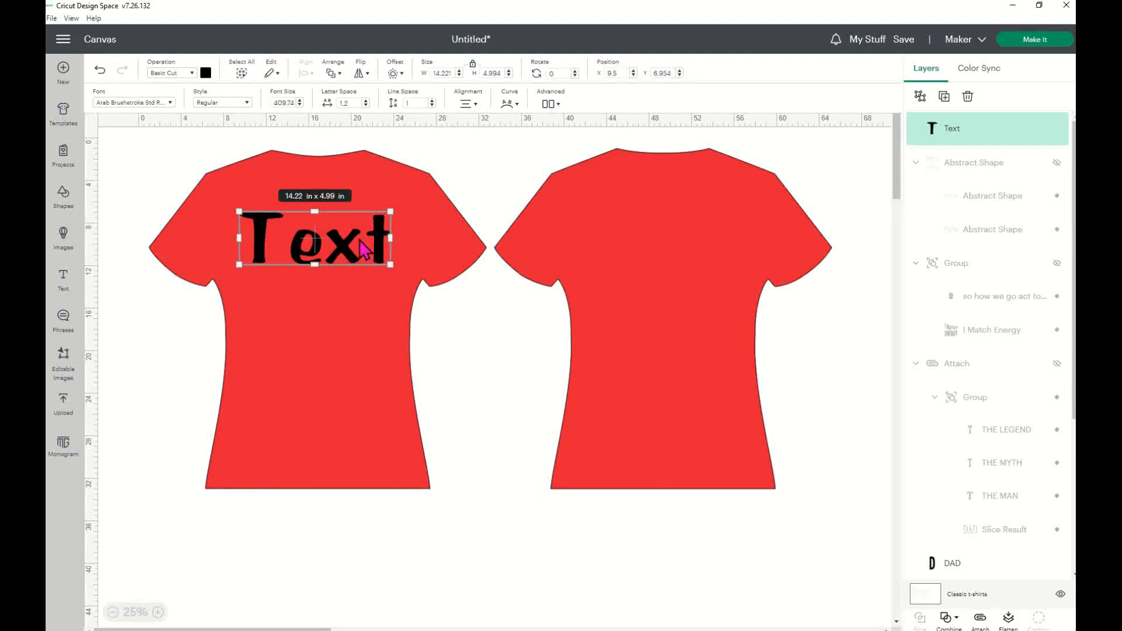
Replace the placeholder wording on the front shirt with "I MATCH"
double_click(360, 241)
left_click(286, 246)
left_click_drag(241, 246, 394, 237)
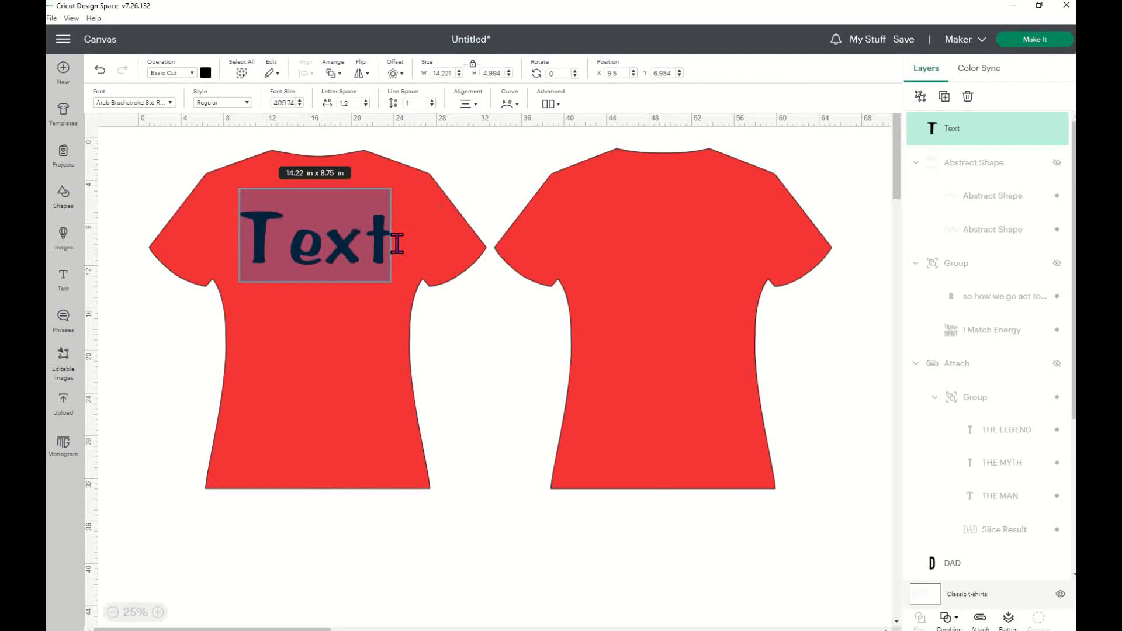
type("I MATC")
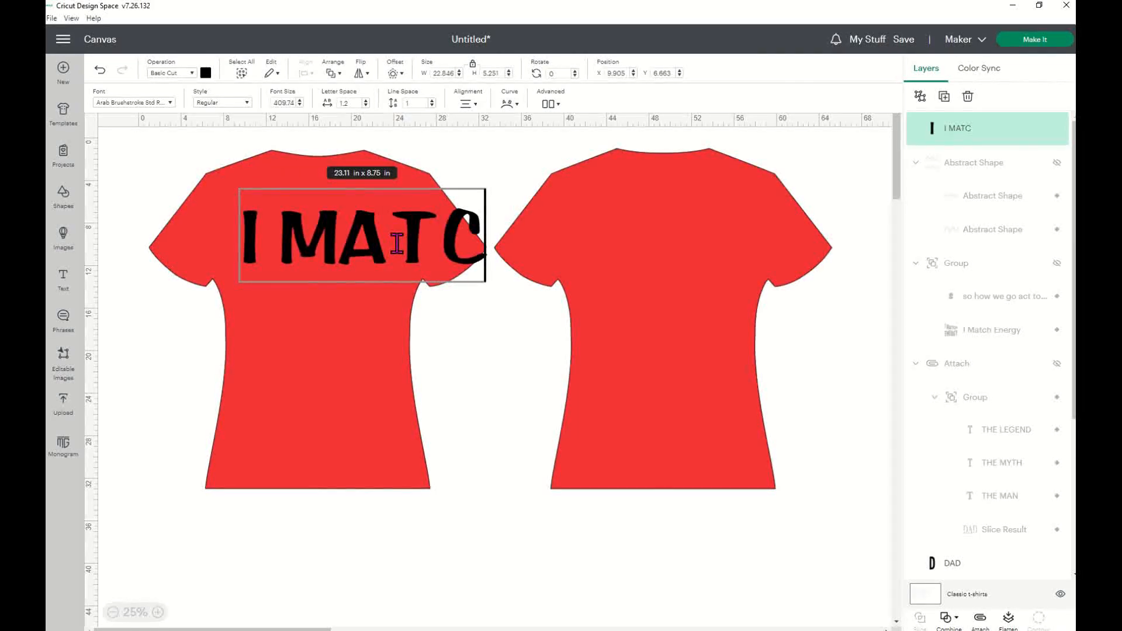
type("H")
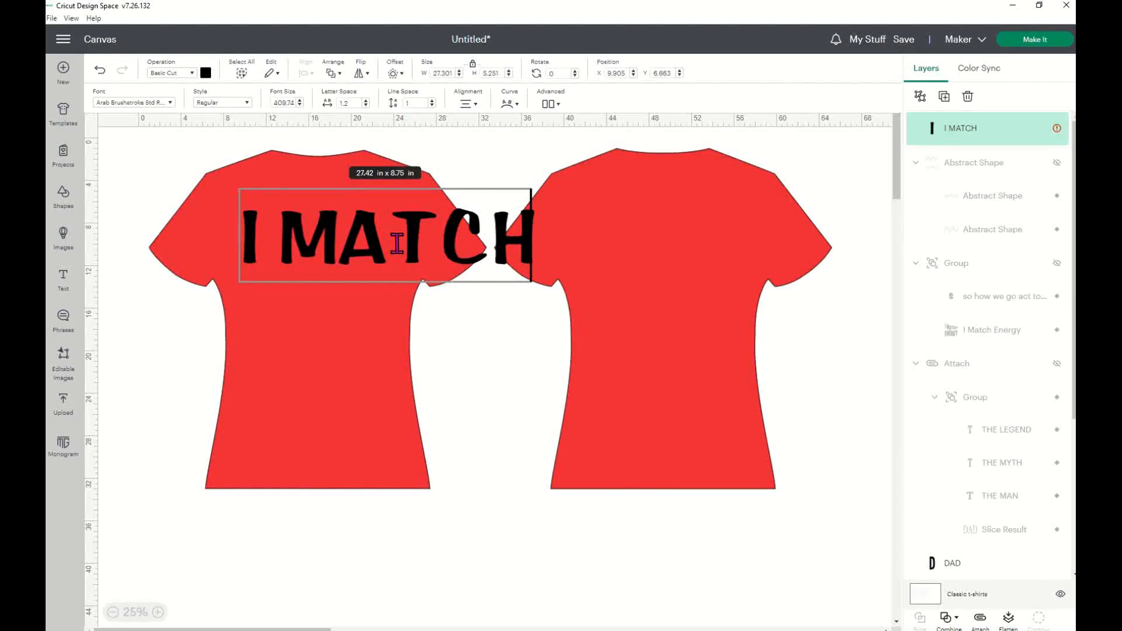
Enlarge the I MATCH text to about 29.9 x 5.75 in and move it below the two shirts
left_click(510, 337)
left_click_drag(535, 265, 562, 270)
left_click_drag(472, 257, 537, 567)
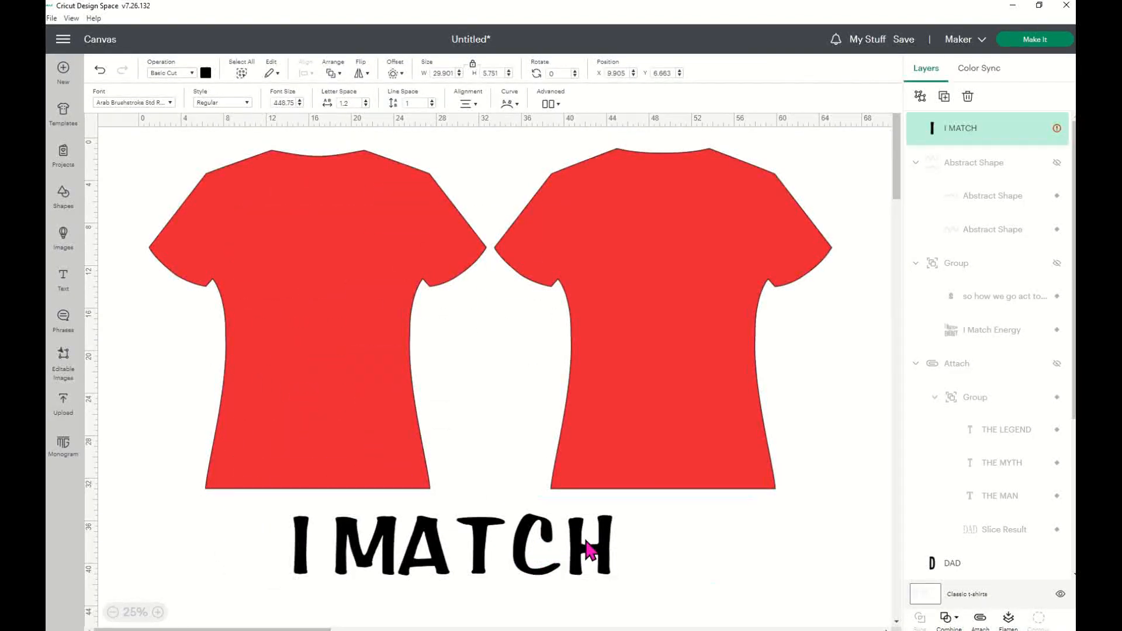
left_click(702, 567)
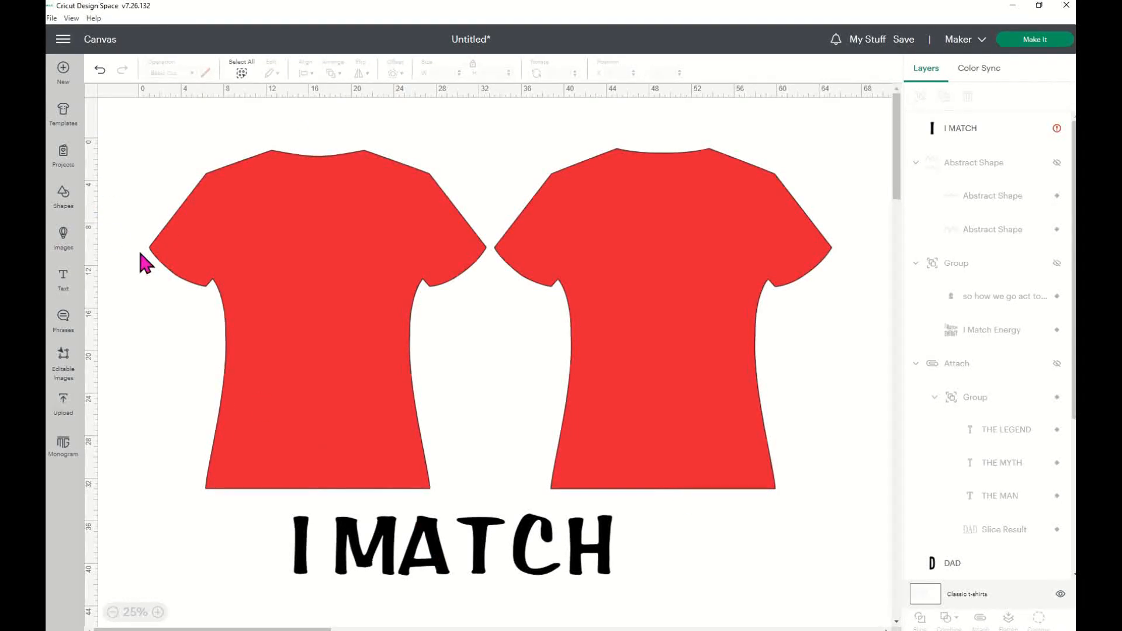
Search the image library for HIGH LOW SHAPE and select the grey image of three wavy lines
left_click(64, 246)
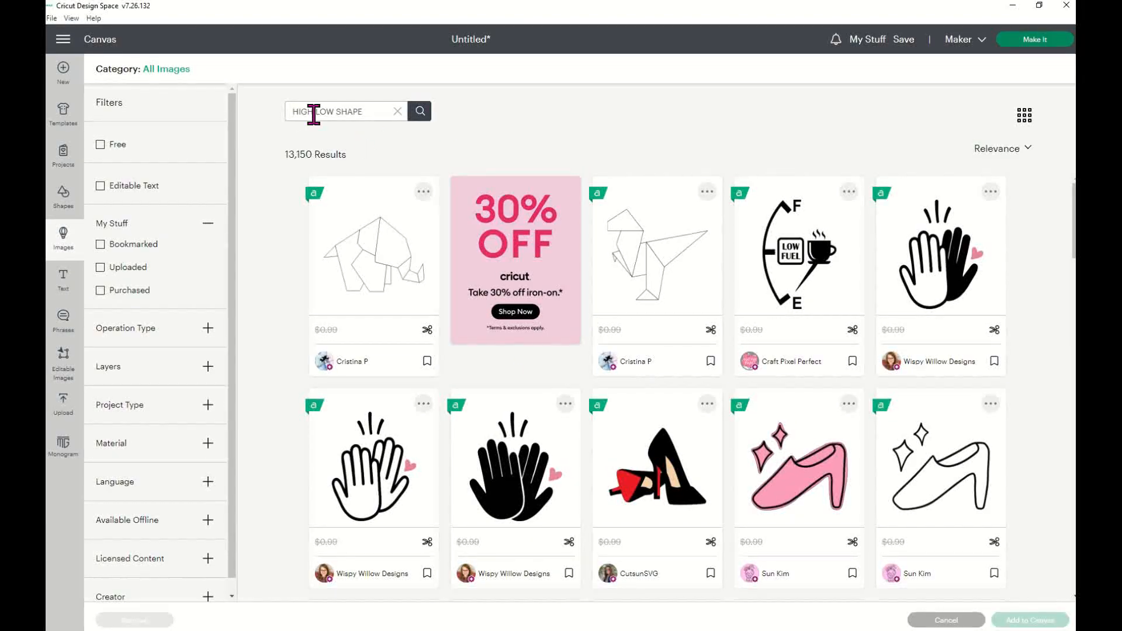
scroll(608, 333, "down", 10)
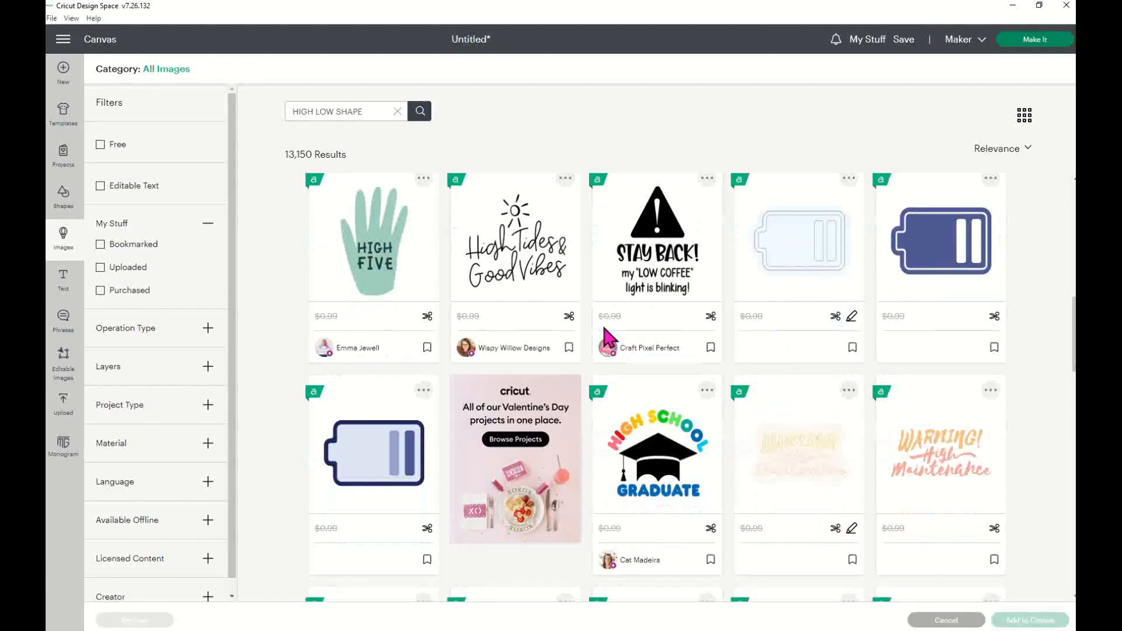
scroll(608, 336, "down", 10)
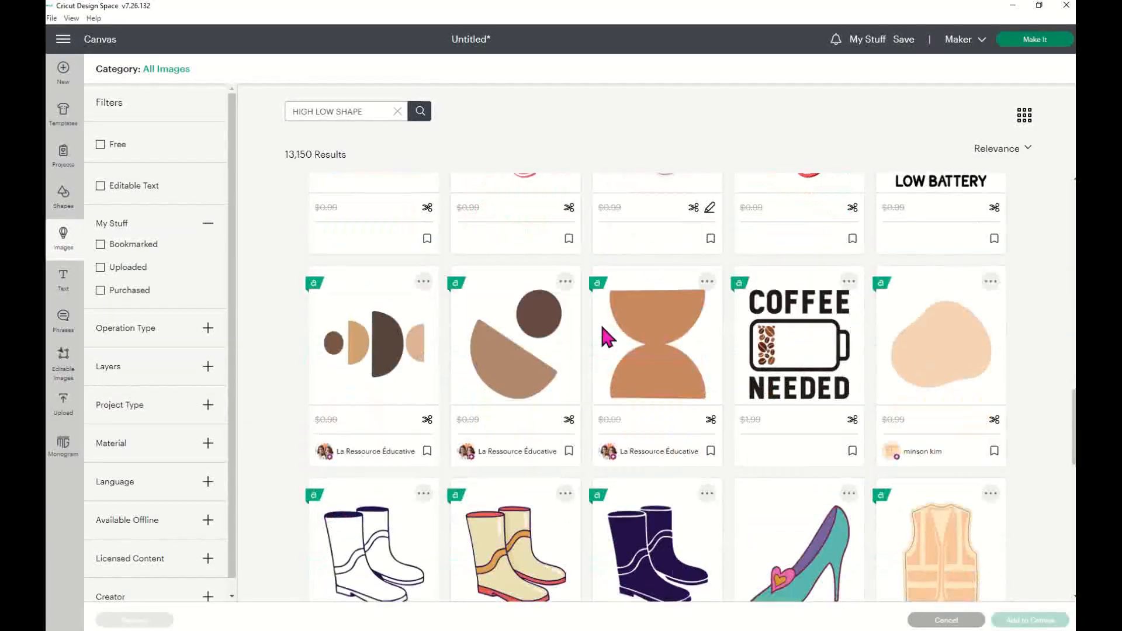
scroll(605, 333, "down", 15)
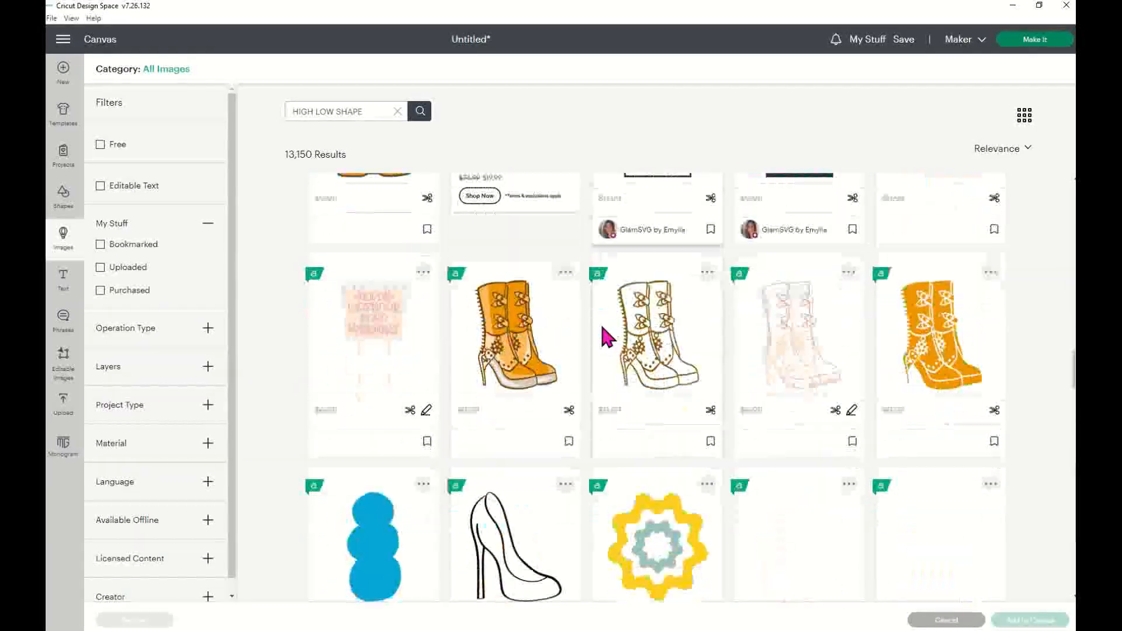
scroll(603, 330, "down", 11)
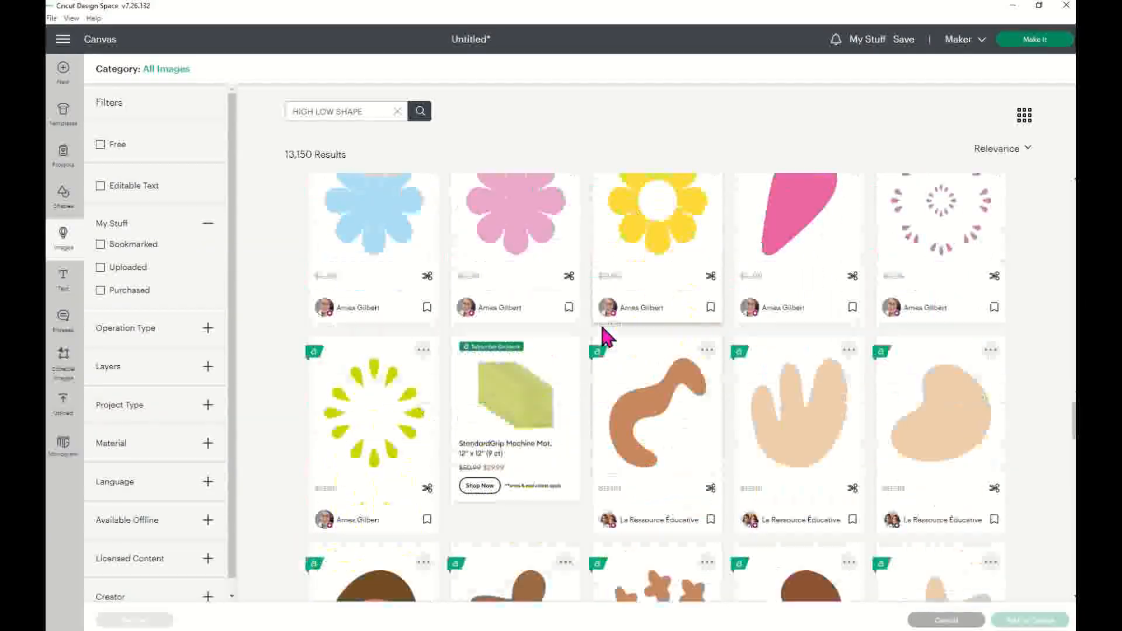
scroll(605, 337, "down", 2)
scroll(605, 336, "down", 2)
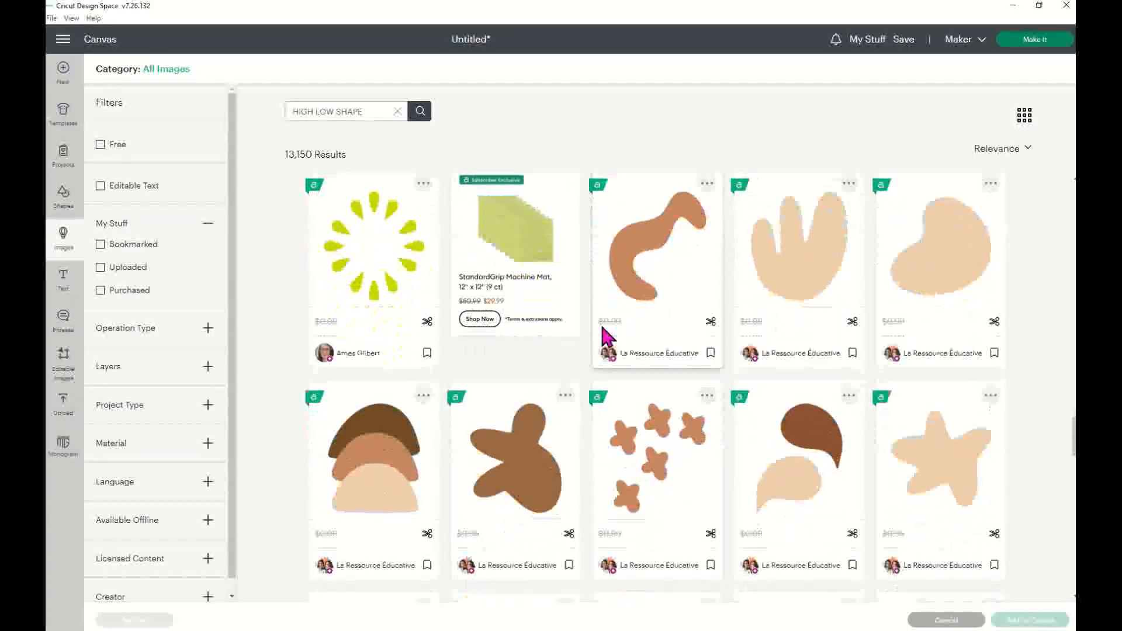
scroll(605, 336, "down", 4)
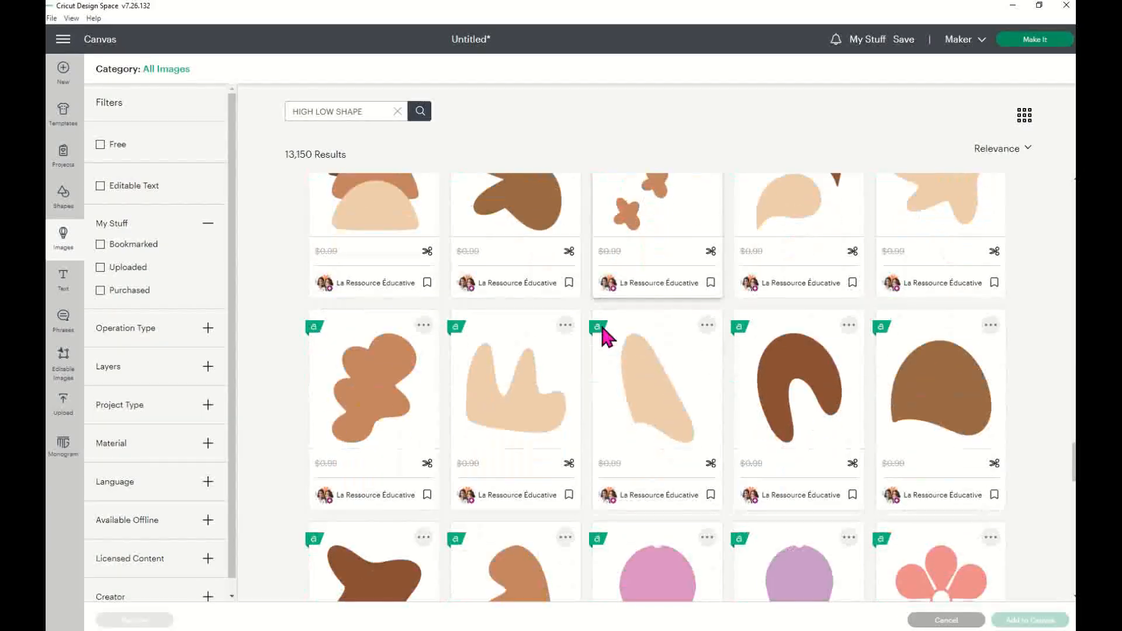
scroll(604, 333, "down", 6)
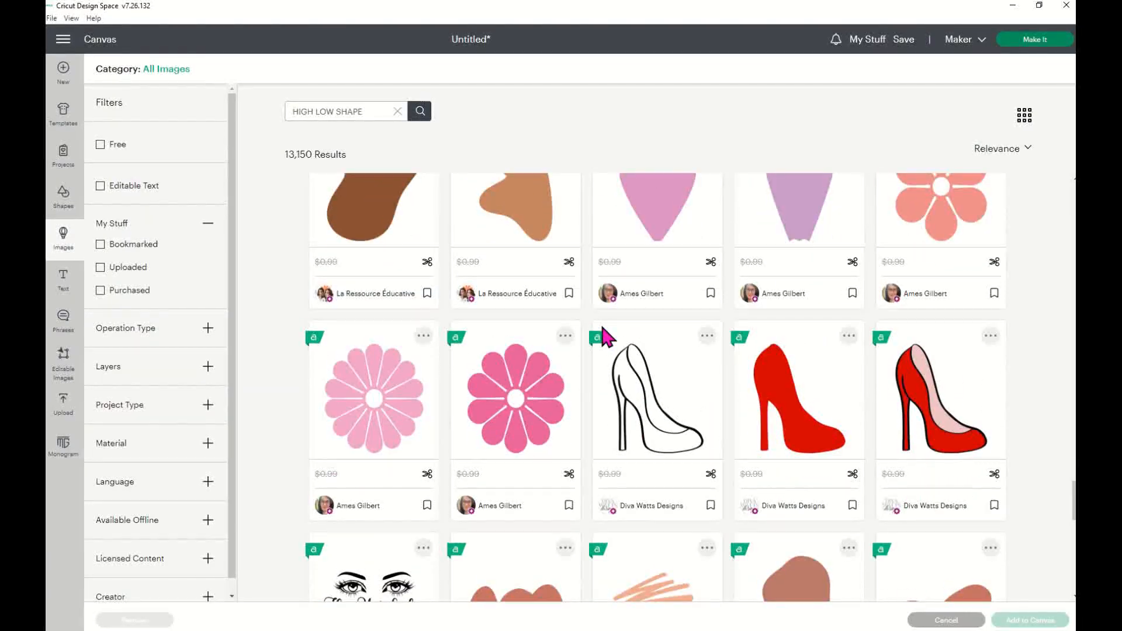
scroll(605, 336, "down", 8)
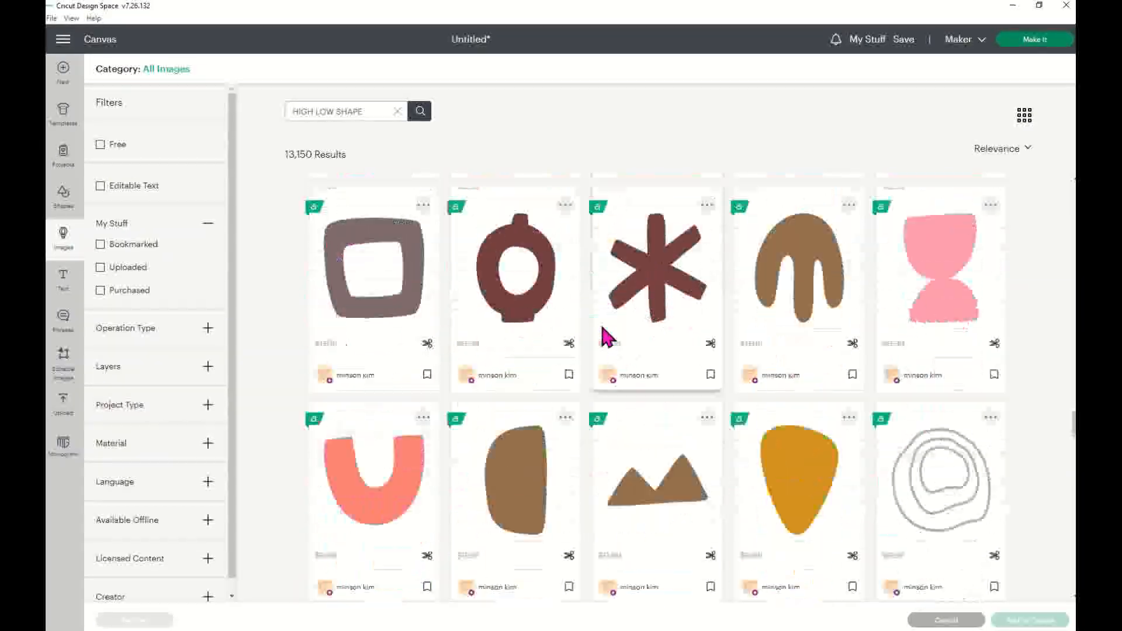
scroll(604, 333, "down", 6)
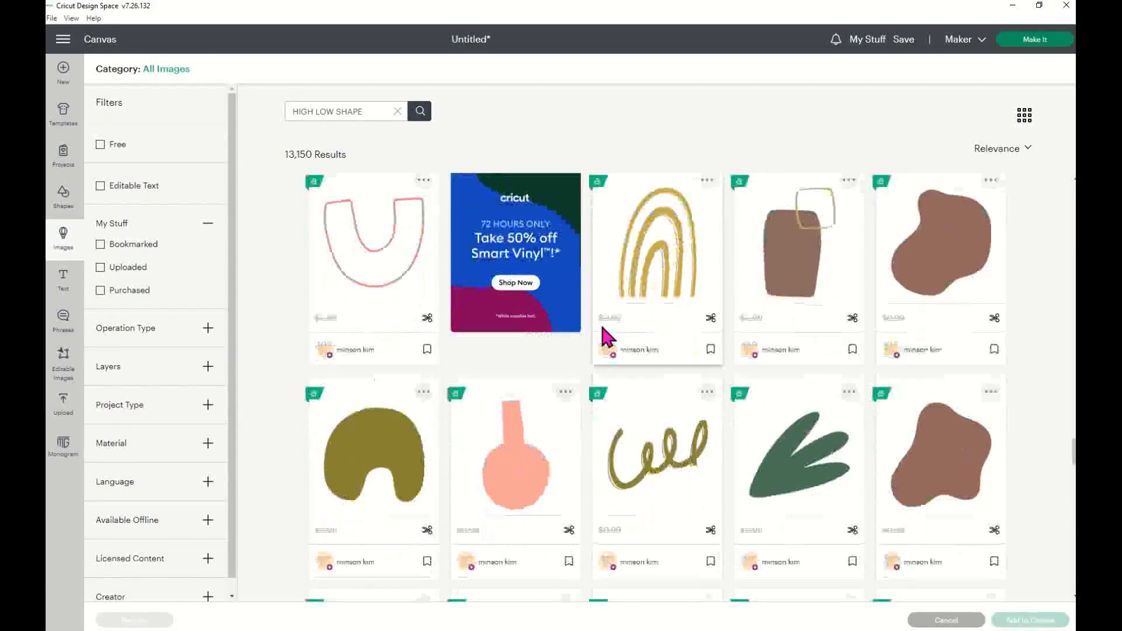
scroll(603, 330, "down", 5)
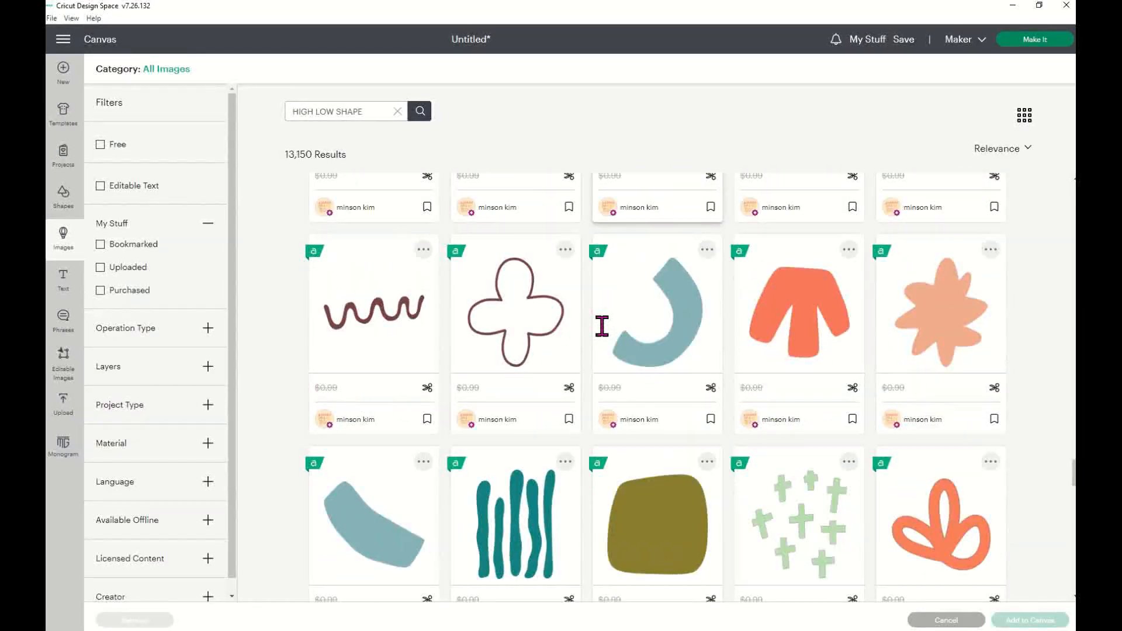
scroll(603, 331, "down", 6)
scroll(605, 337, "down", 1)
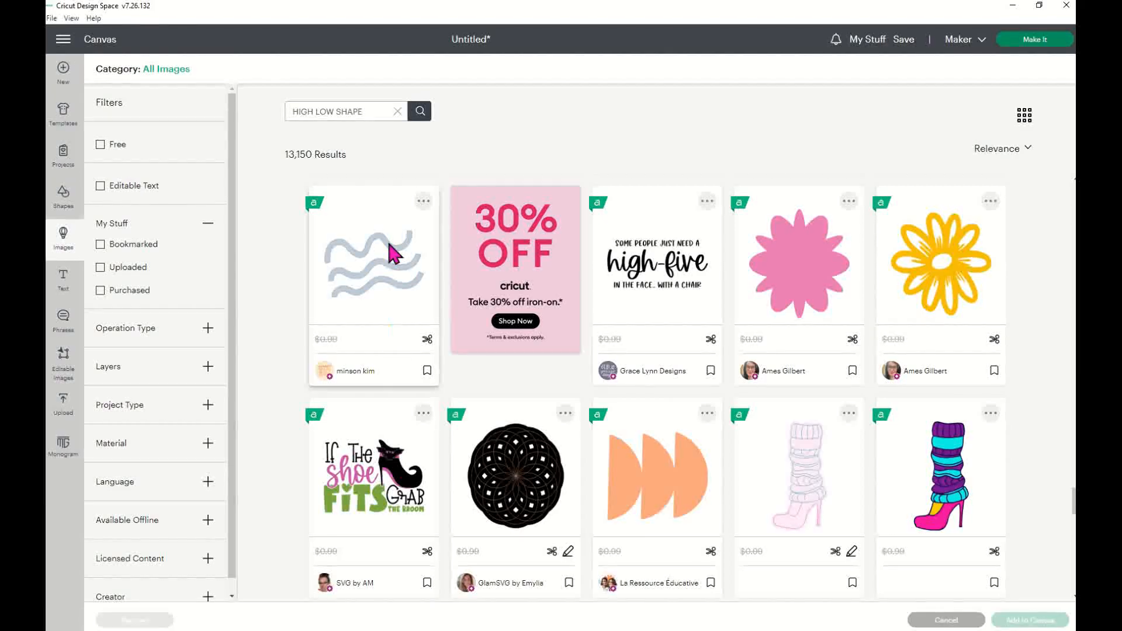
left_click(395, 218)
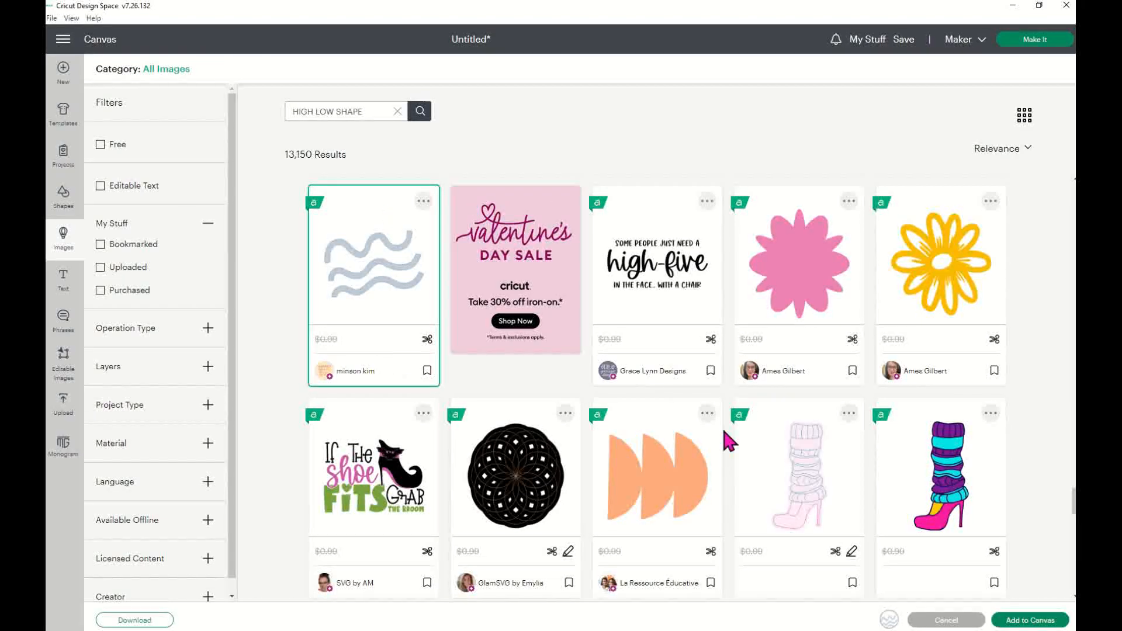
Look through the HIGH LOW SHAPE image results for other suitable shapes
scroll(646, 380, "down", 2)
scroll(645, 383, "down", 6)
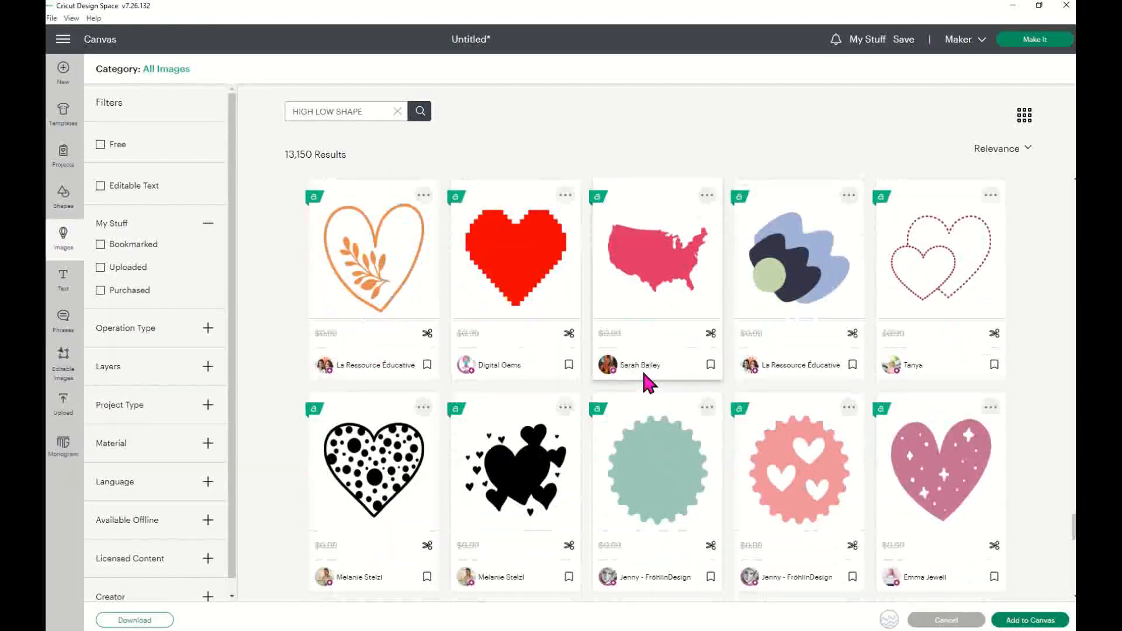
scroll(645, 383, "down", 5)
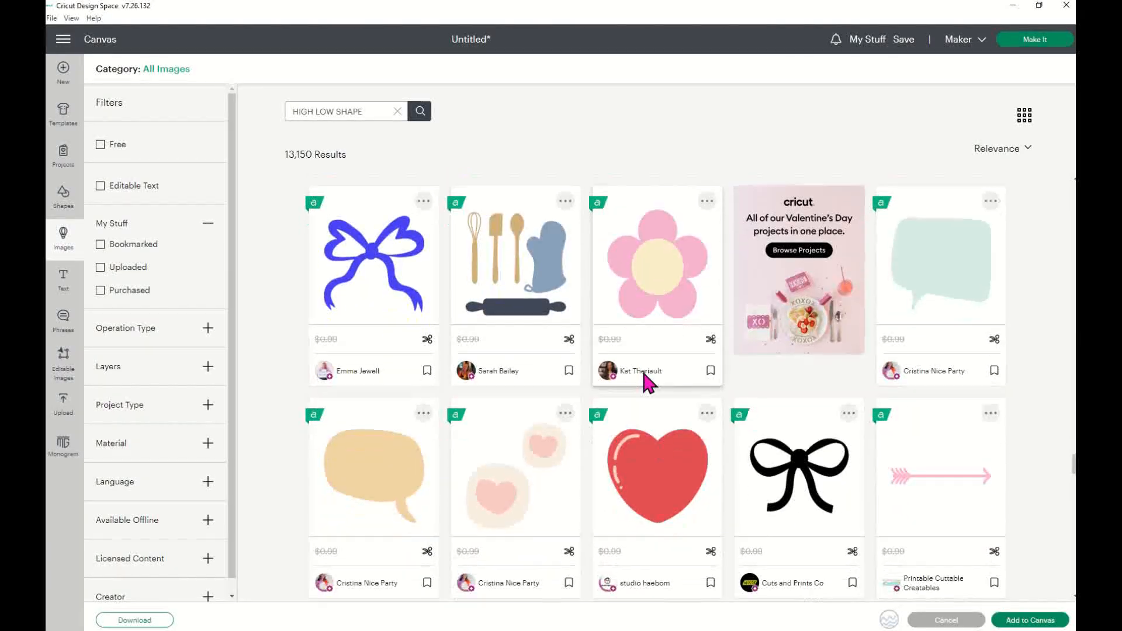
scroll(647, 384, "down", 7)
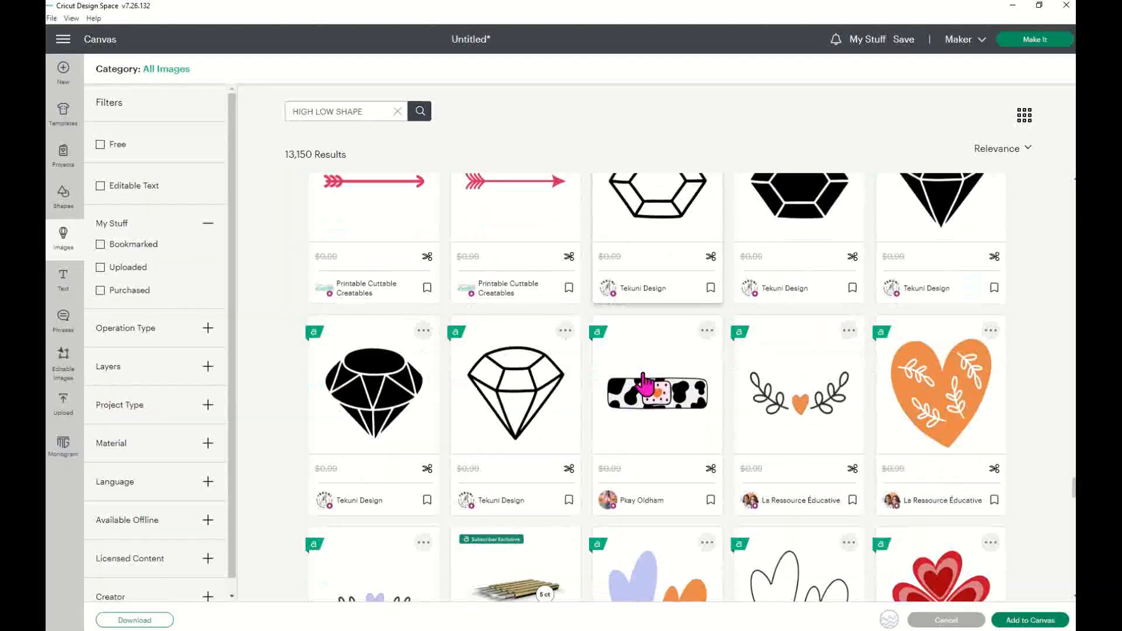
scroll(647, 384, "down", 7)
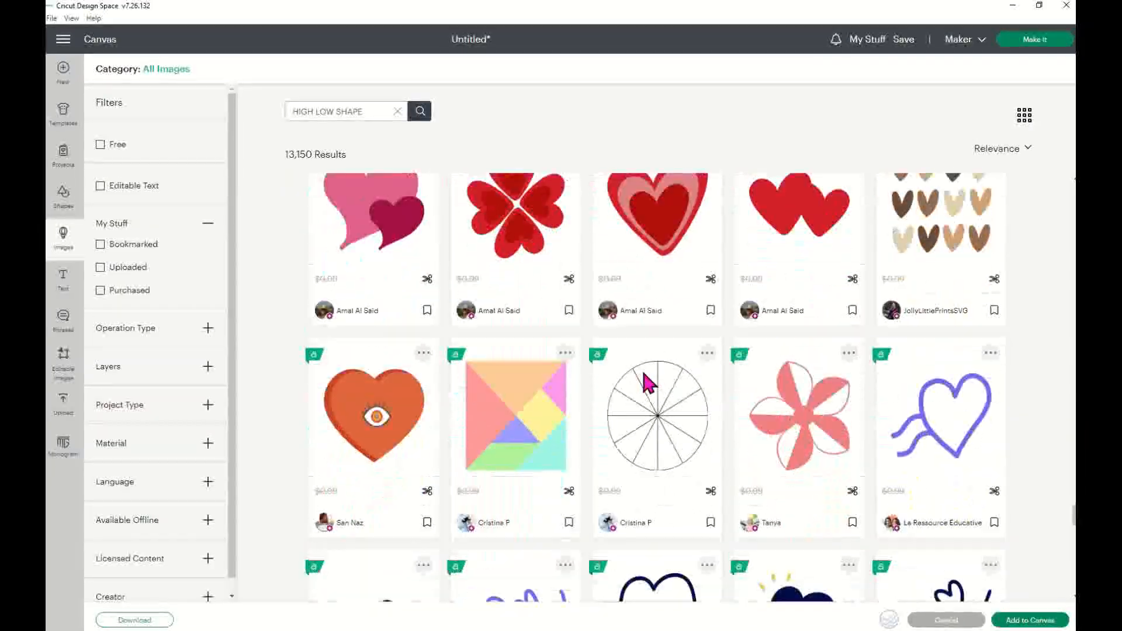
scroll(647, 384, "down", 5)
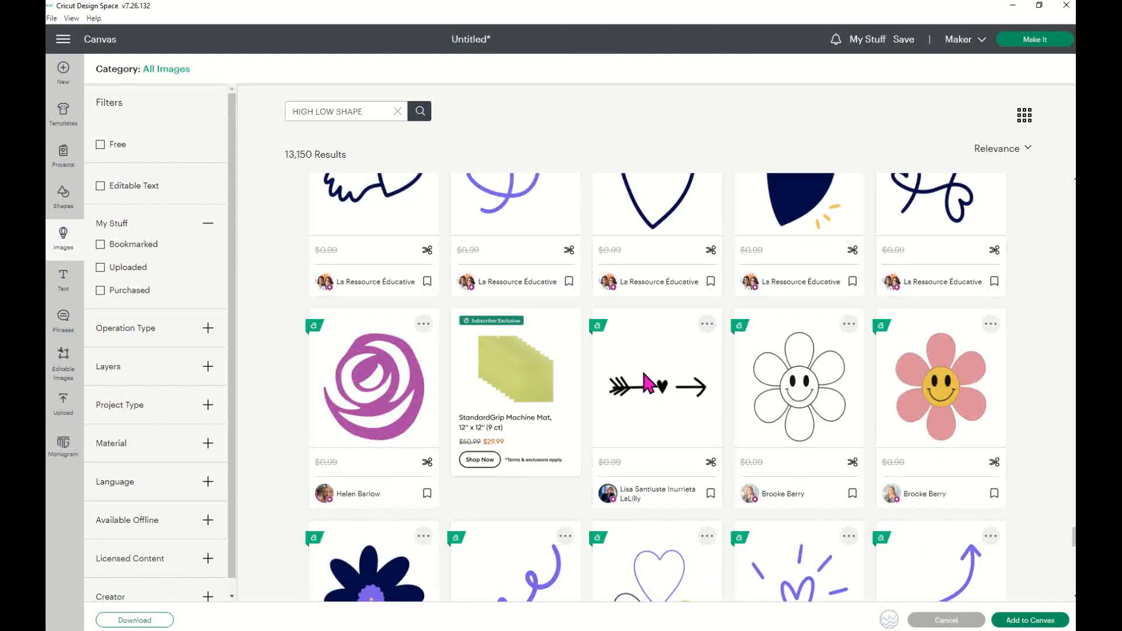
scroll(644, 374, "down", 7)
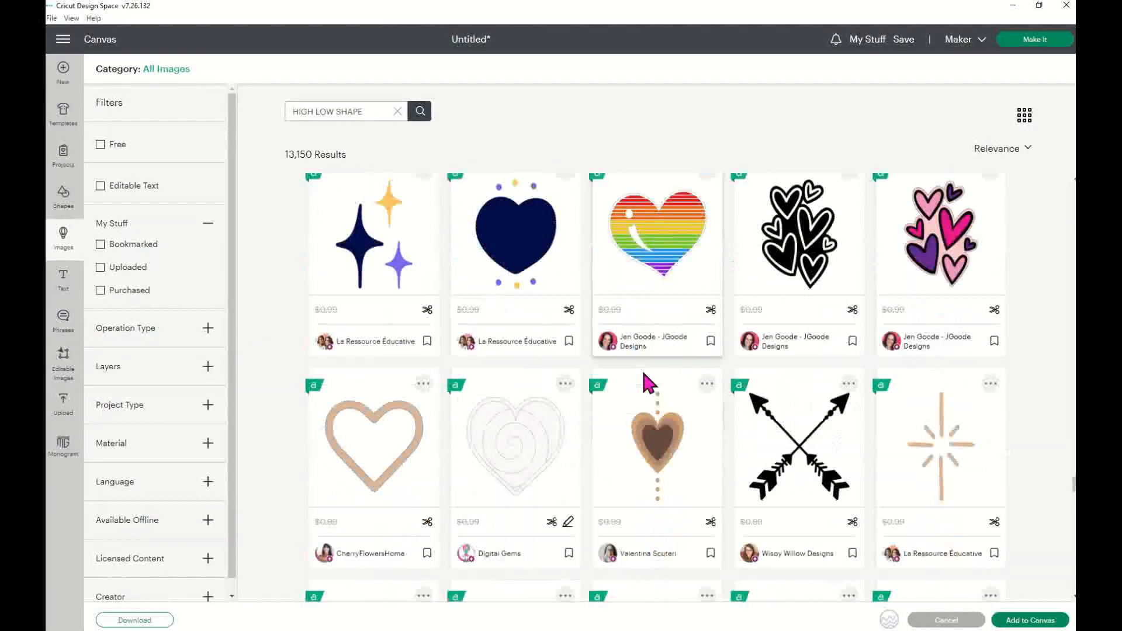
scroll(644, 375, "down", 1)
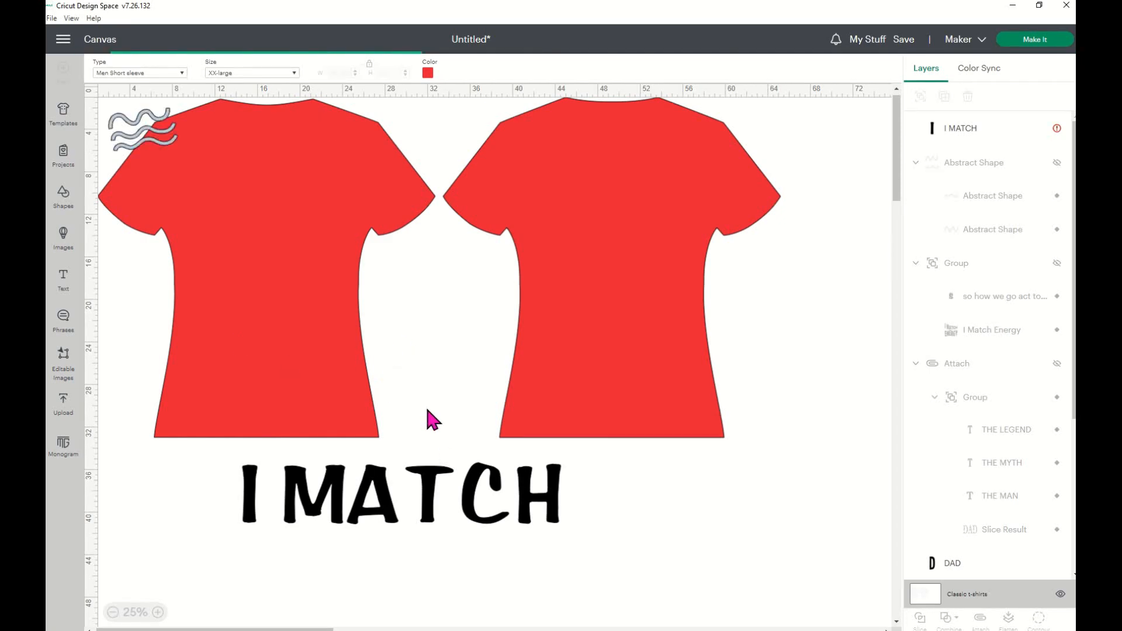
Move the three-wave image below the shirts, unlock its proportions and stretch it to about 29.78 x 4.41 in
mouse_move(163, 150)
left_mouse_down()
mouse_move(514, 388)
mouse_move(321, 528)
mouse_move(283, 519)
mouse_move(436, 515)
mouse_move(445, 504)
left_mouse_up()
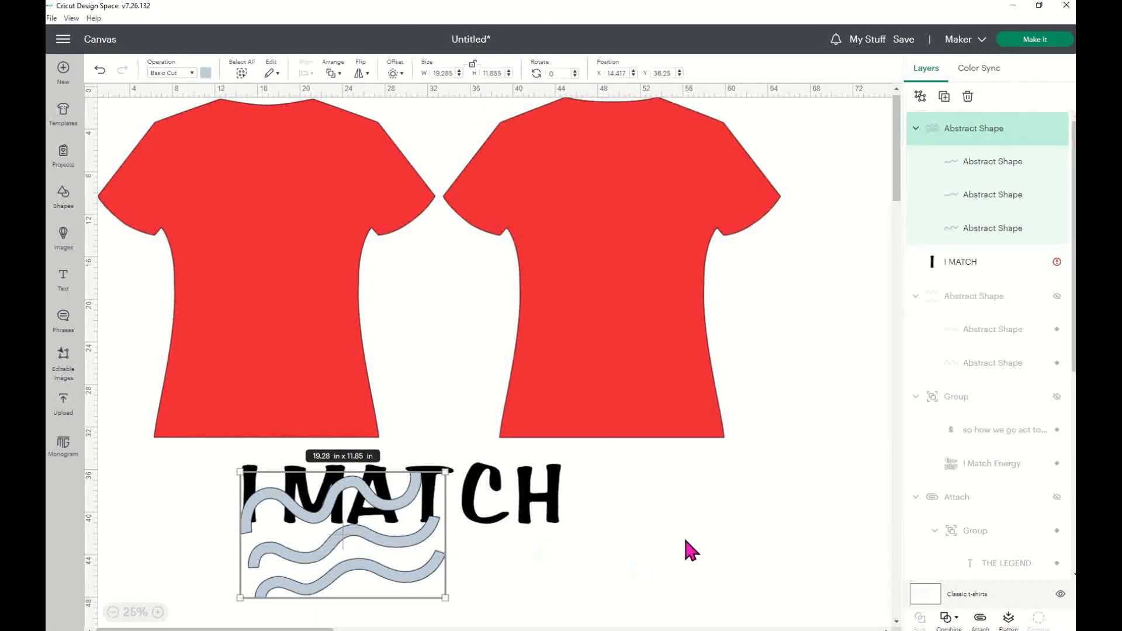
left_click(473, 64)
left_click_drag(443, 597, 613, 566)
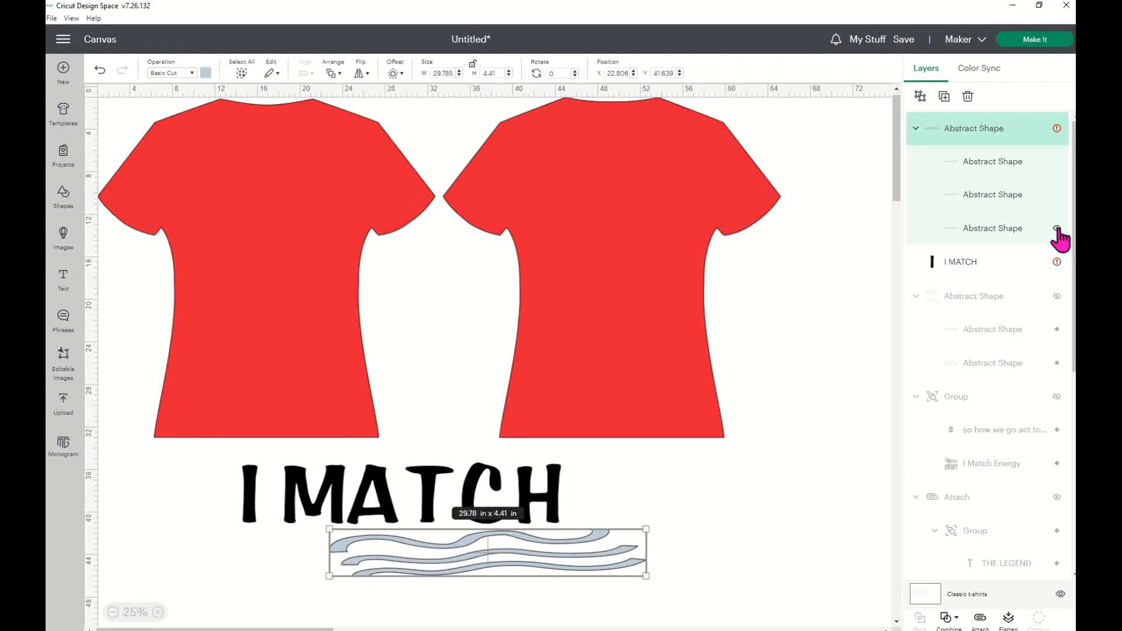
Hide two of the three waves in the new Abstract Shape and select the single remaining wave
left_click(1058, 228)
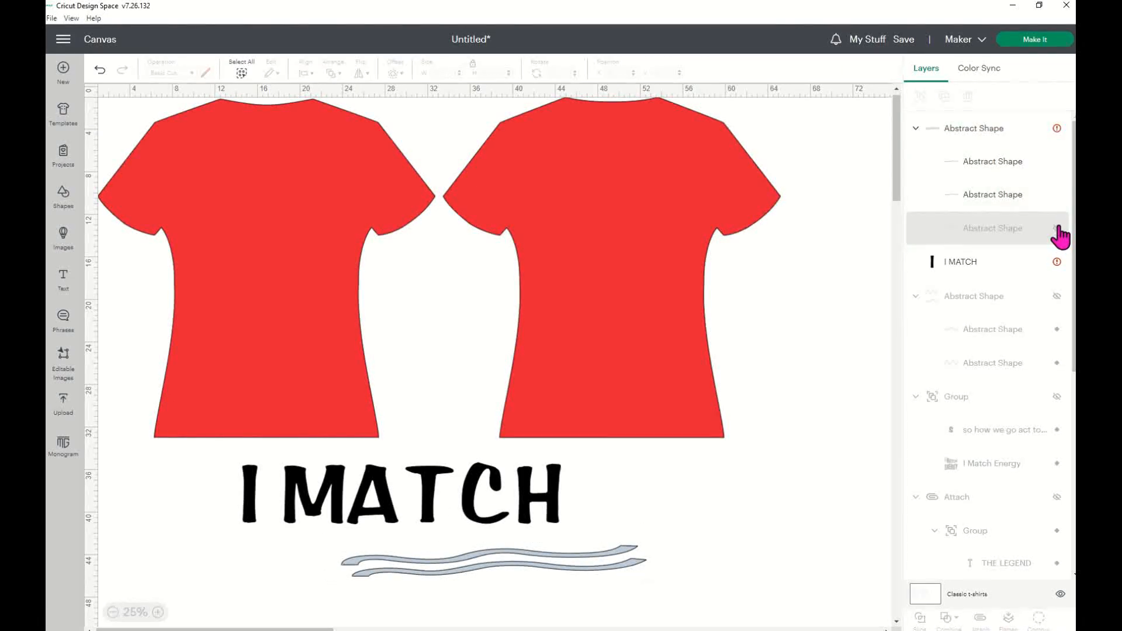
left_click(1057, 194)
left_click(526, 555)
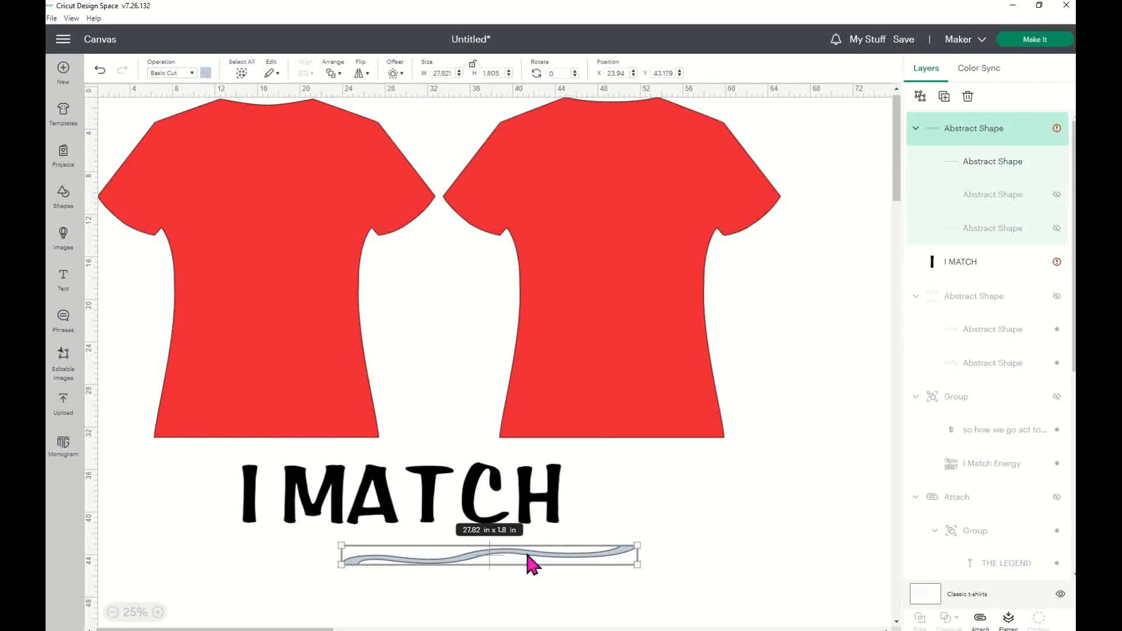
Reshape the single wave to about 30.54 x 3.14 in and place it across the middle of the I MATCH text
left_click_drag(637, 565, 634, 595)
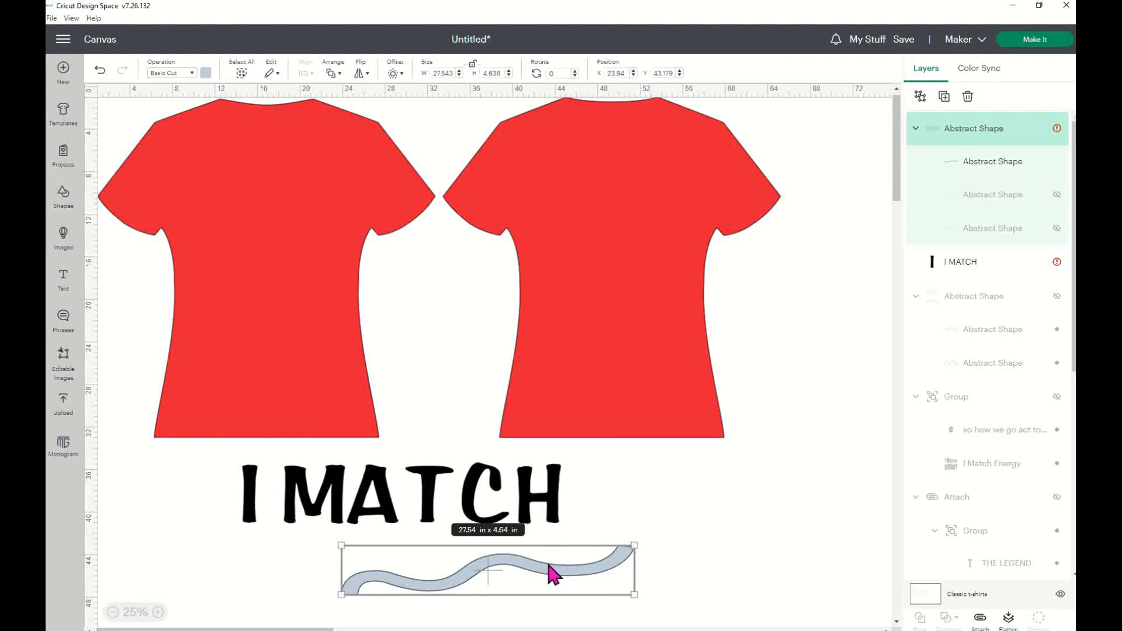
left_click_drag(538, 569, 437, 483)
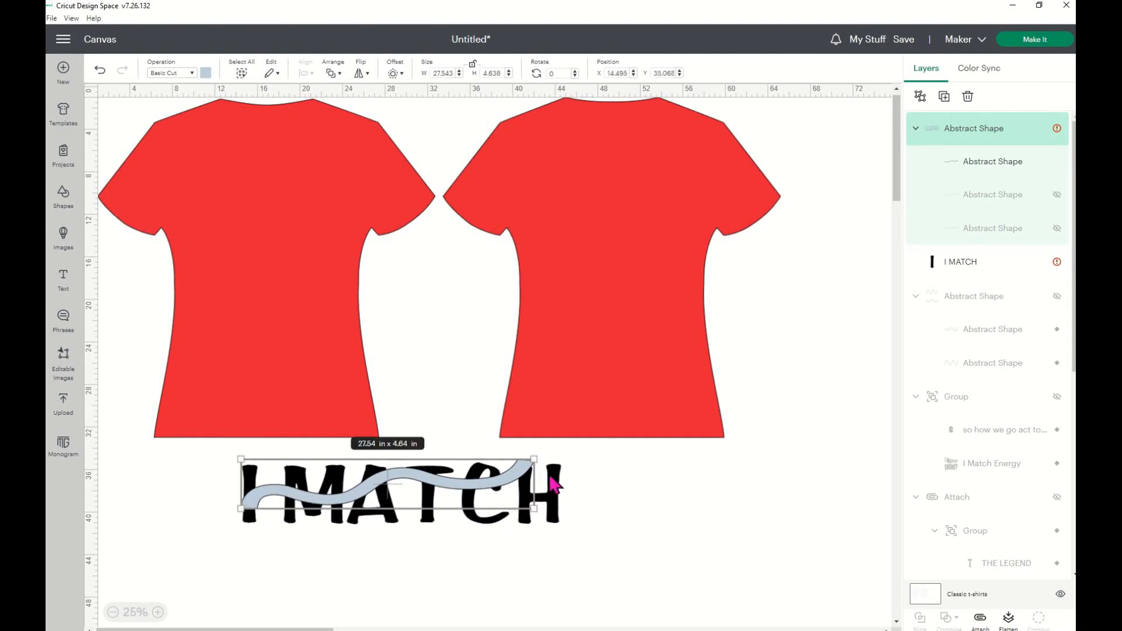
left_click_drag(534, 458, 565, 473)
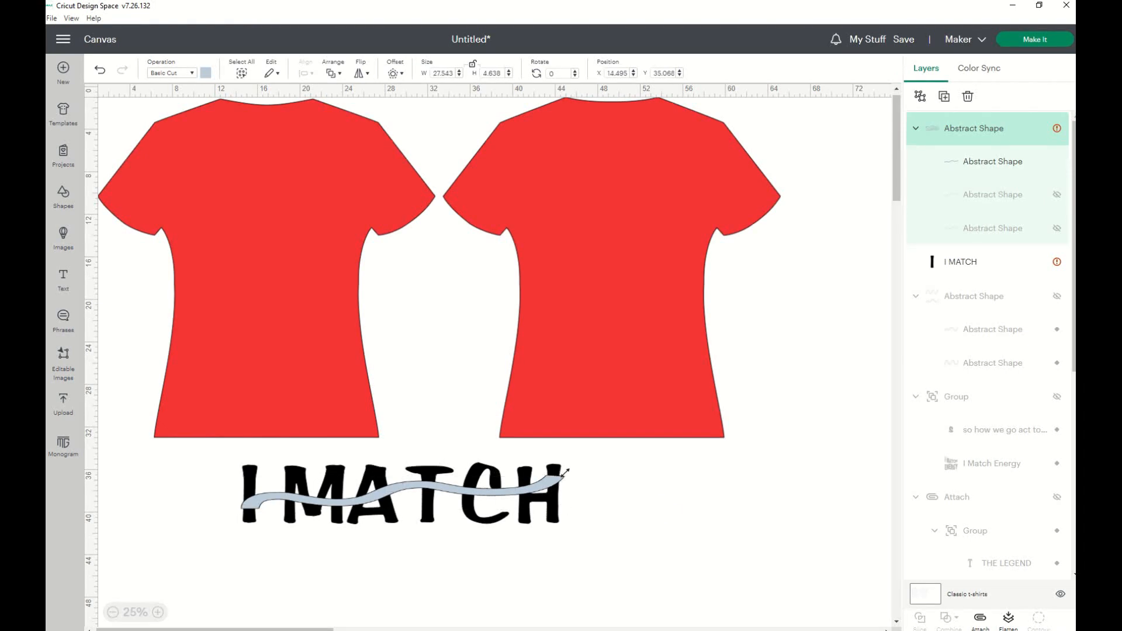
left_click(701, 497)
left_click_drag(541, 497, 544, 496)
left_click(594, 504)
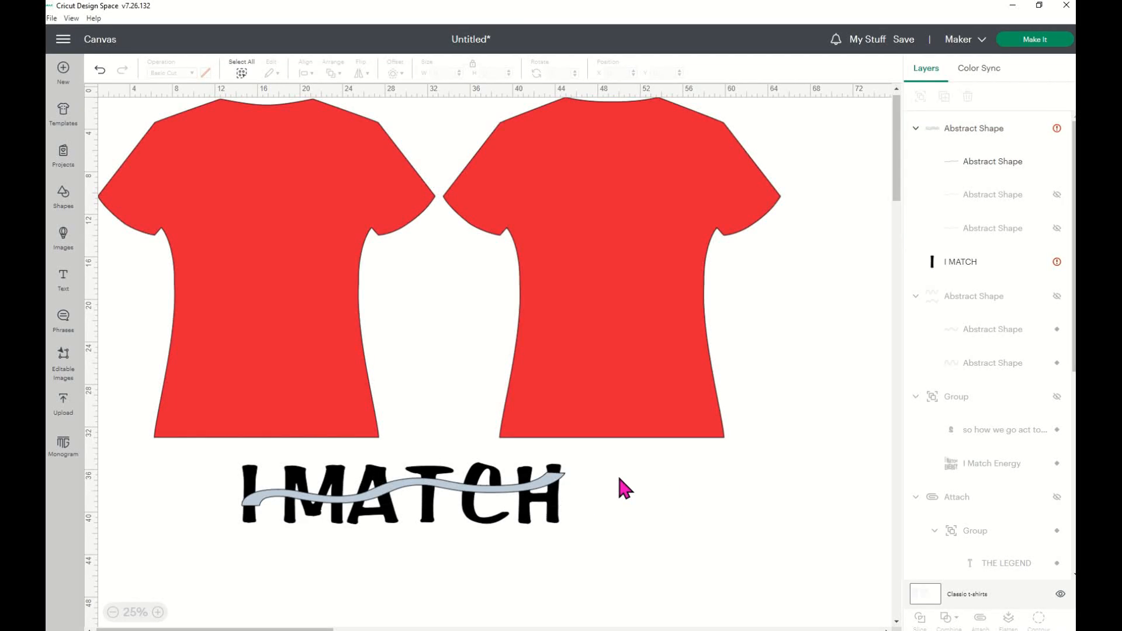
left_click(553, 482)
left_click_drag(565, 504, 568, 508)
left_click(636, 513)
Duplicate the wave that lies across the I MATCH text
left_click_drag(611, 544, 210, 463)
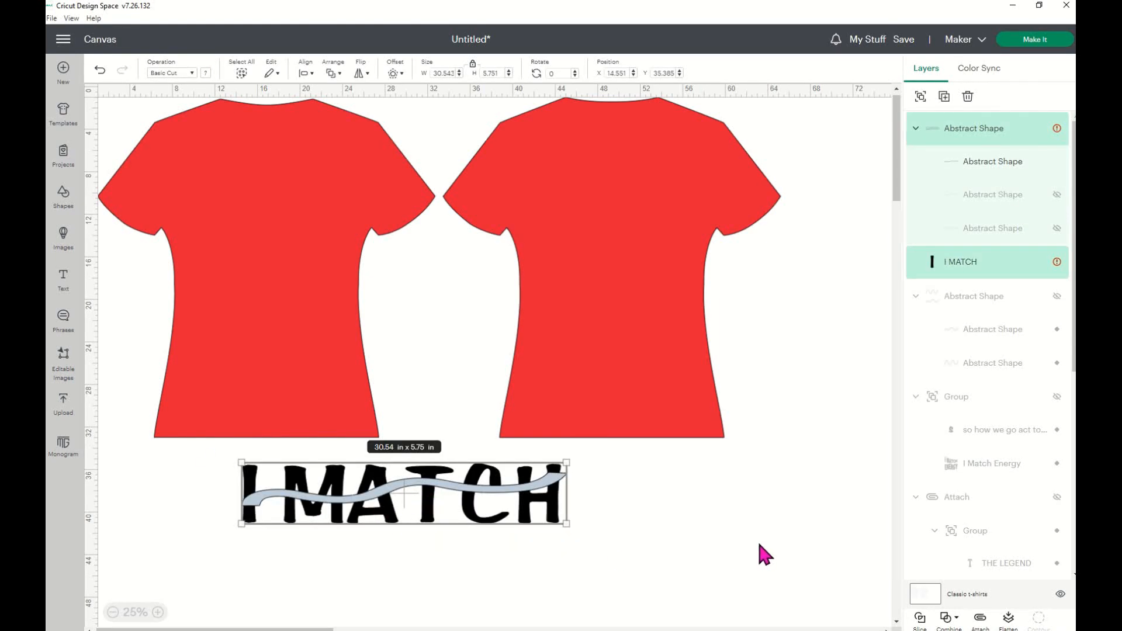
left_click(670, 525)
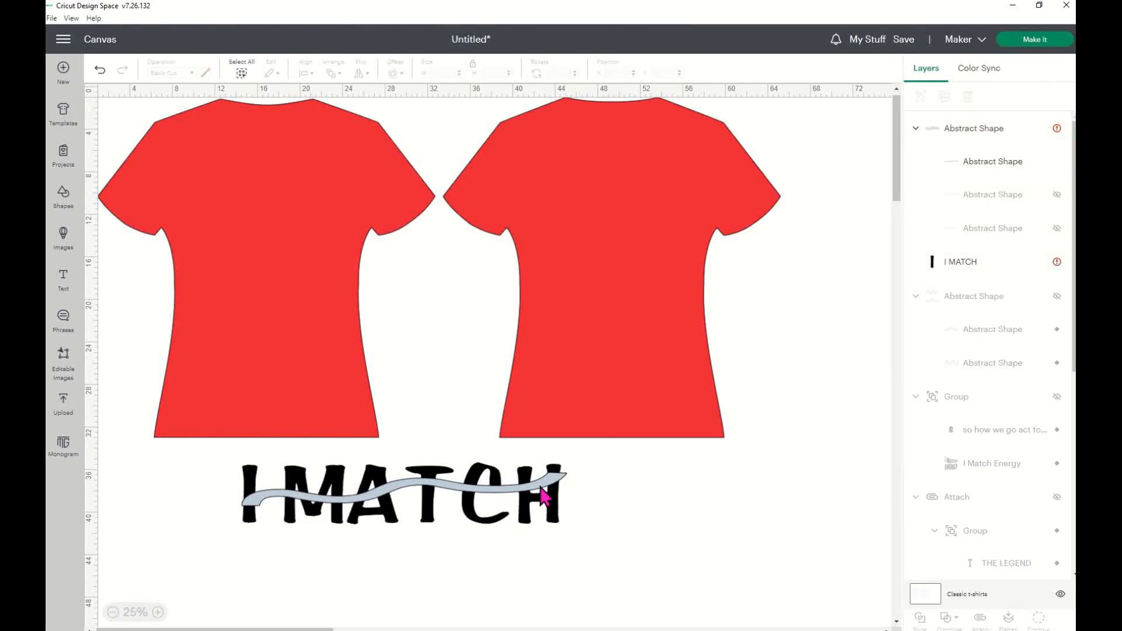
left_click(543, 497)
right_click(544, 496)
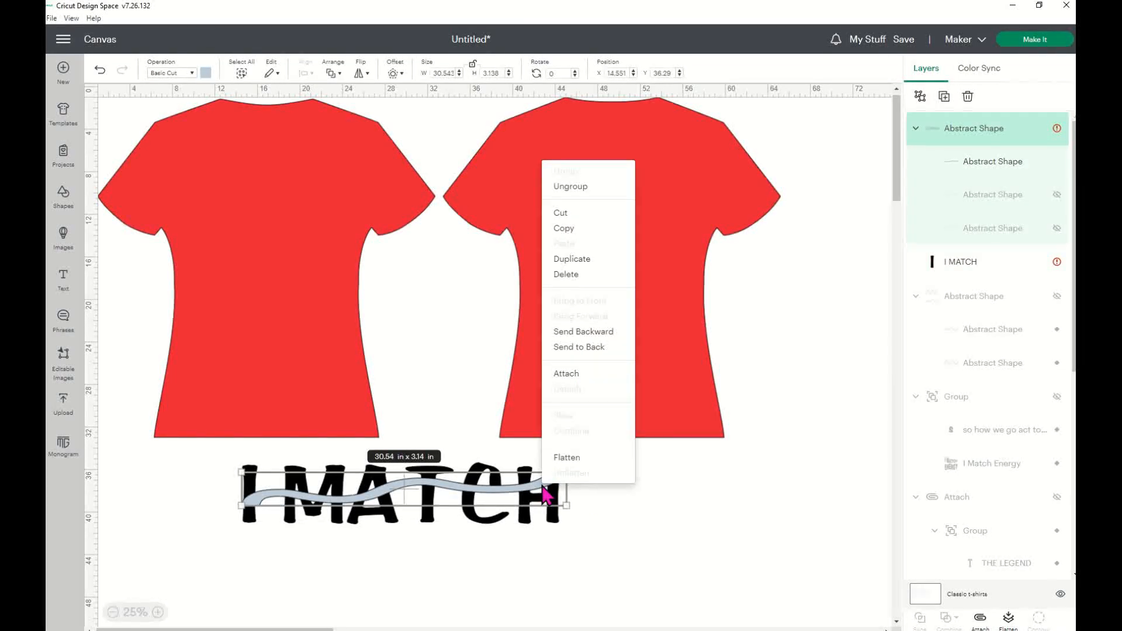
left_click(589, 260)
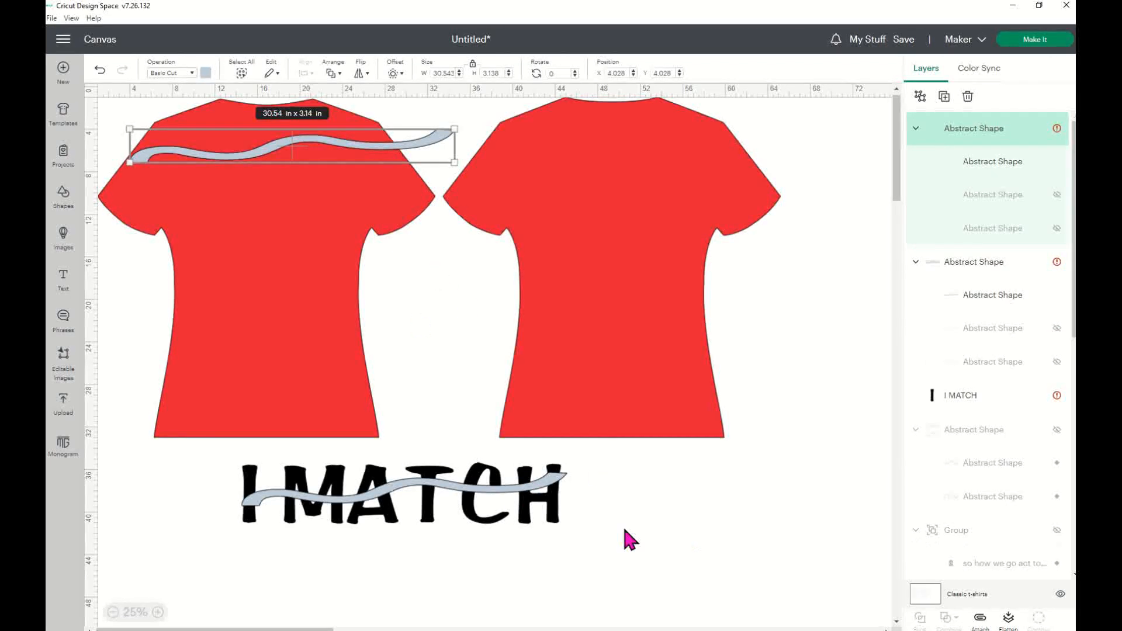
Slice the I MATCH text with the wave over it and delete the grey wave fragments from the slice results
left_click_drag(605, 552, 212, 443)
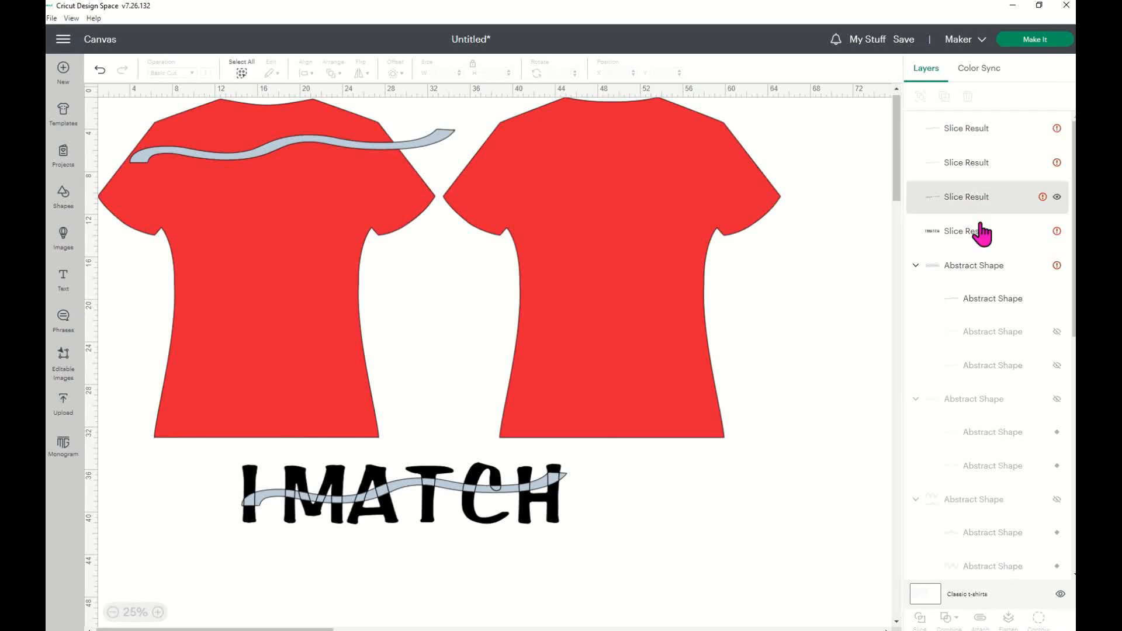
left_click(978, 144)
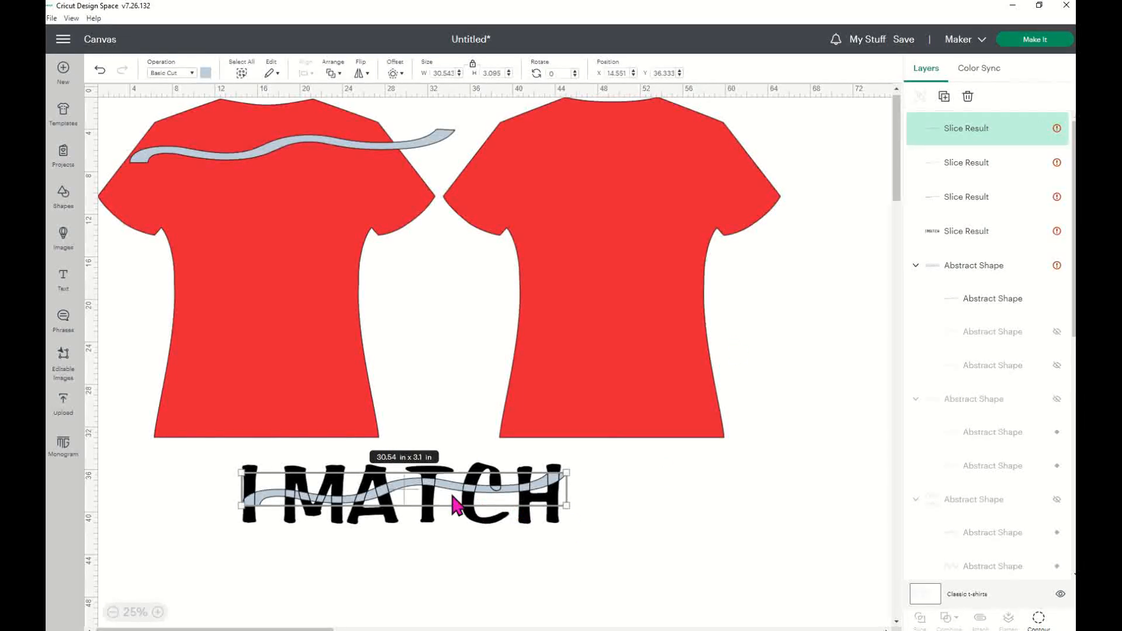
left_click_drag(453, 496, 455, 554)
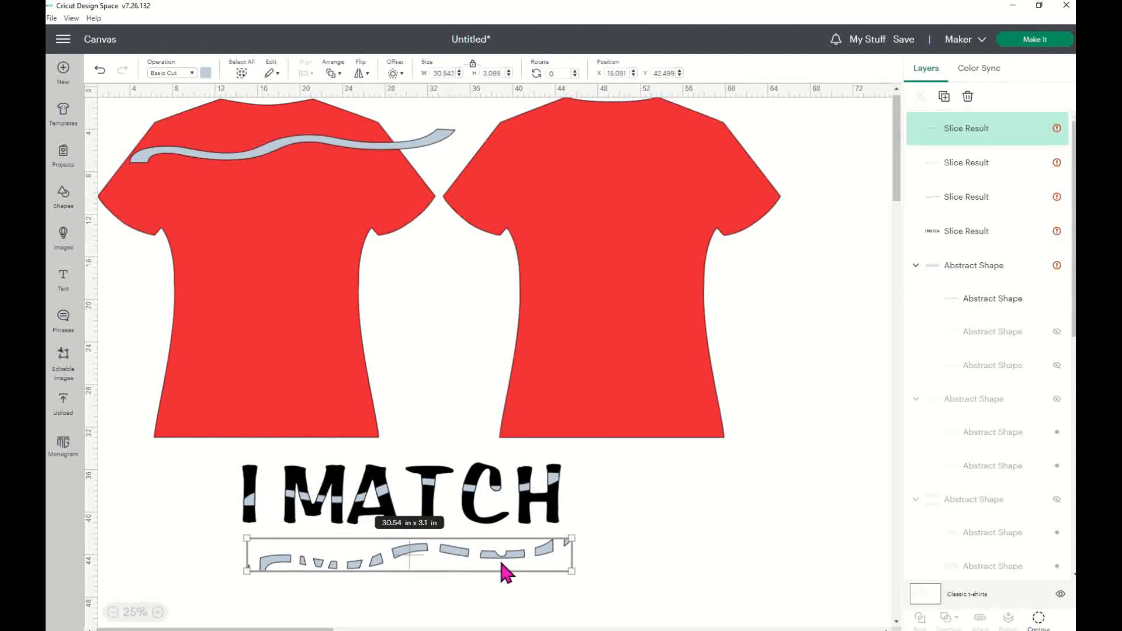
mouse_move(432, 559)
left_mouse_down()
mouse_move(398, 556)
mouse_move(431, 508)
mouse_move(446, 574)
mouse_move(435, 591)
left_mouse_up()
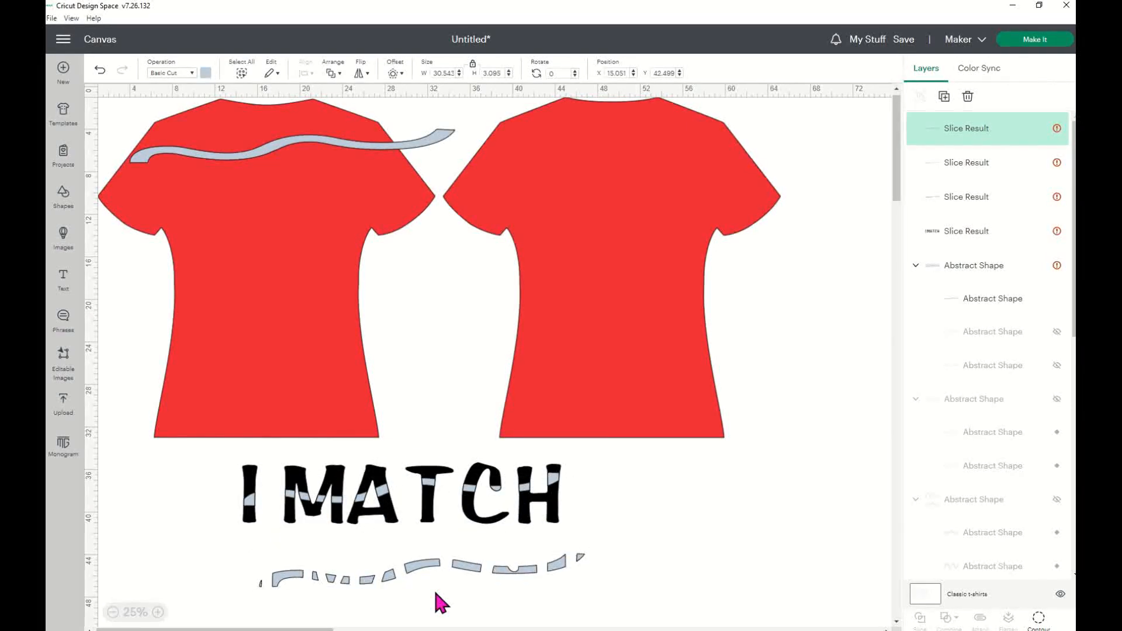
key("Delete")
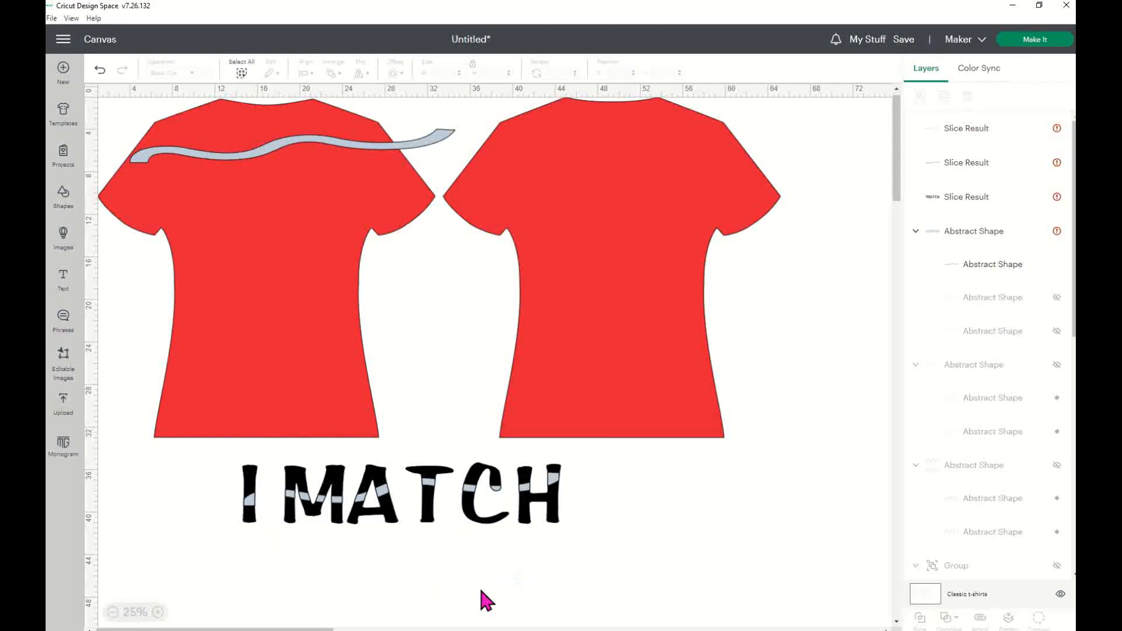
Pull the black letter fragments of the slice out below the text and delete them
left_click(980, 169)
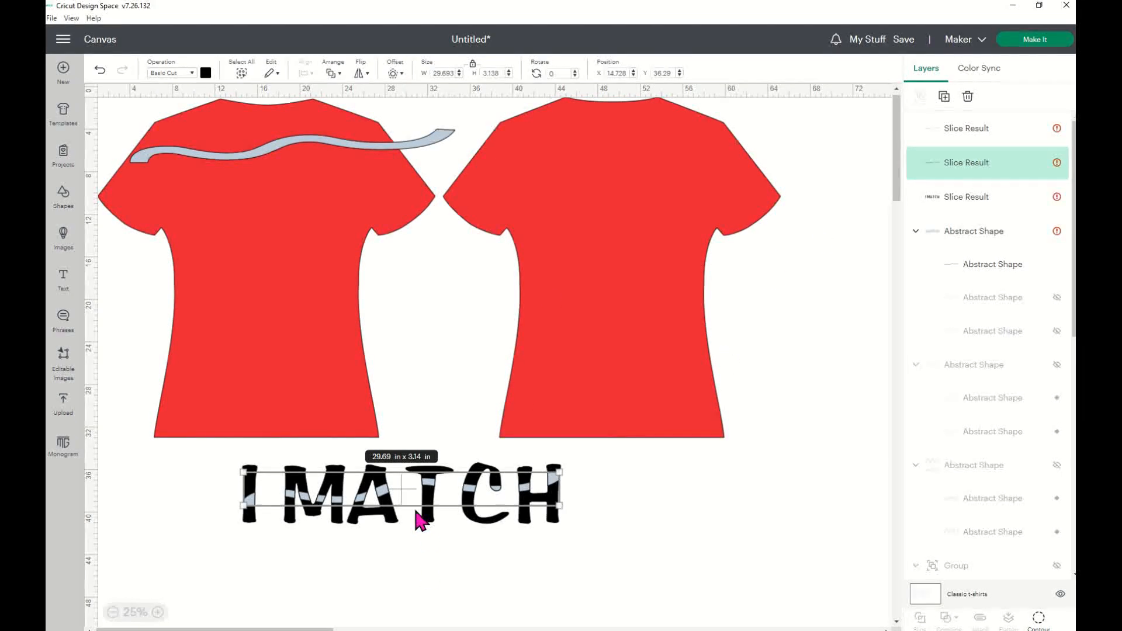
left_click_drag(410, 504, 414, 587)
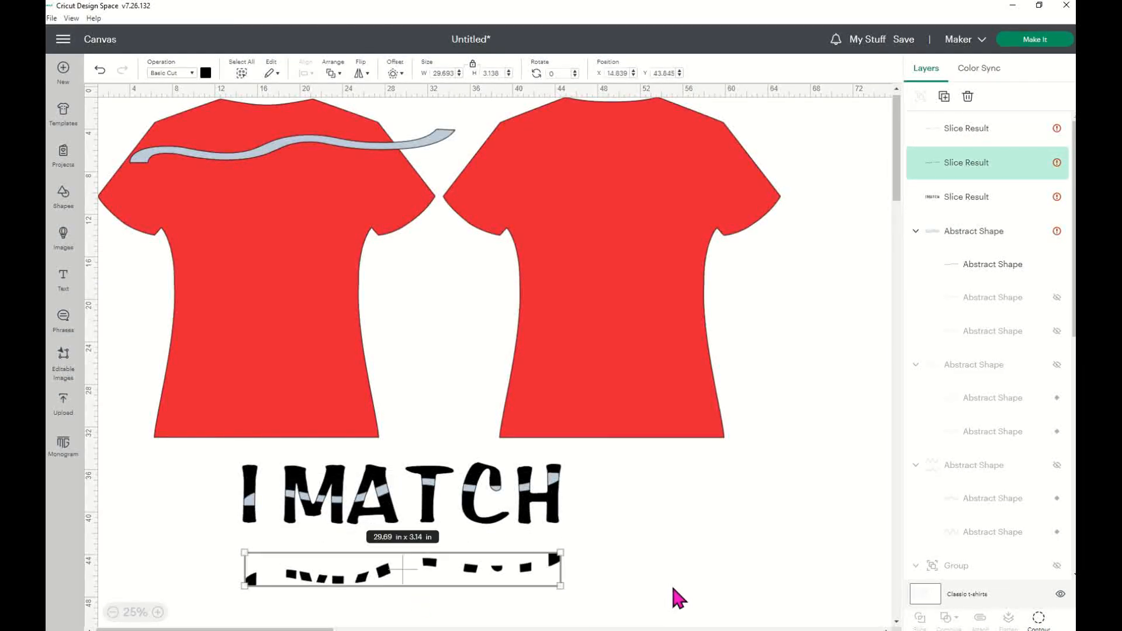
key("Delete")
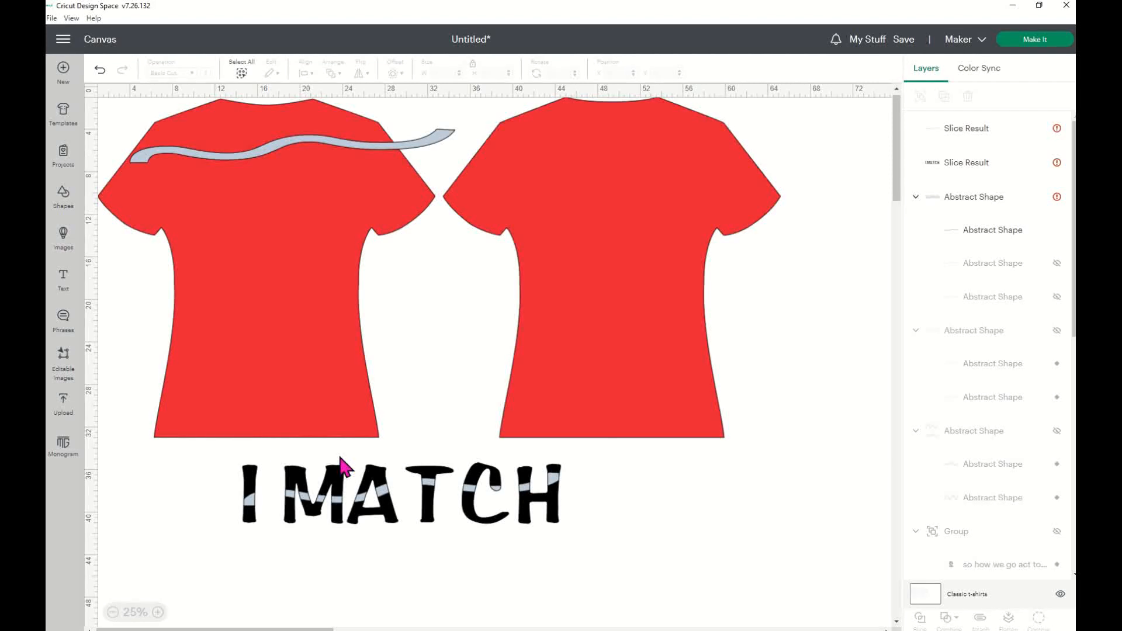
Group the two remaining slice results of I MATCH and move the group up over the lower part of the shirts
left_click_drag(587, 542, 209, 467)
left_click_drag(363, 503, 364, 502)
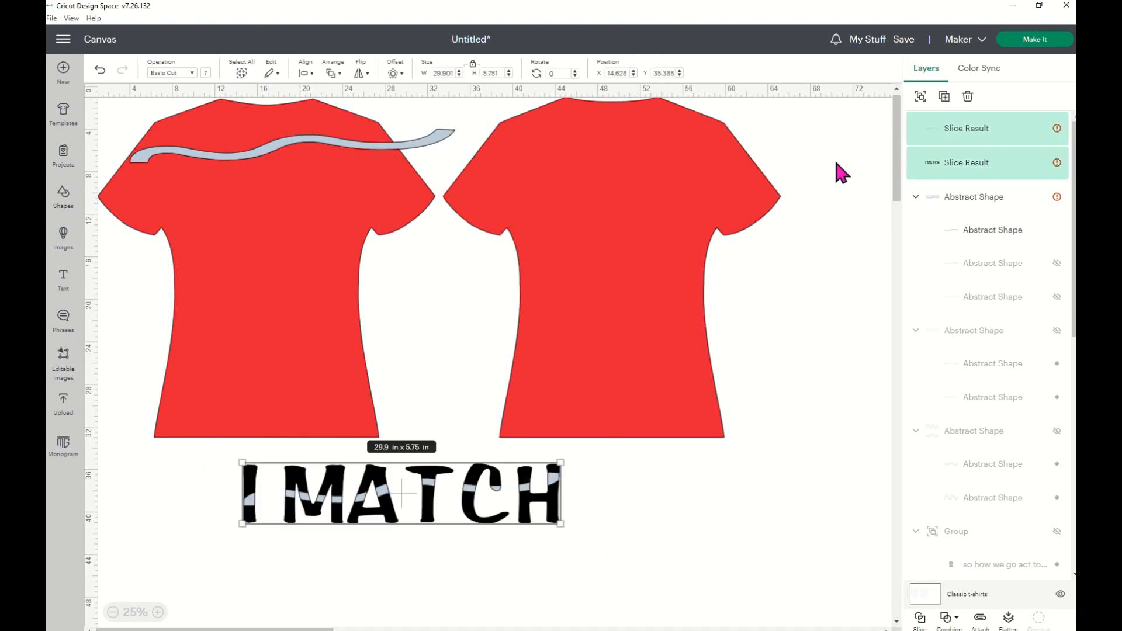
left_click(921, 96)
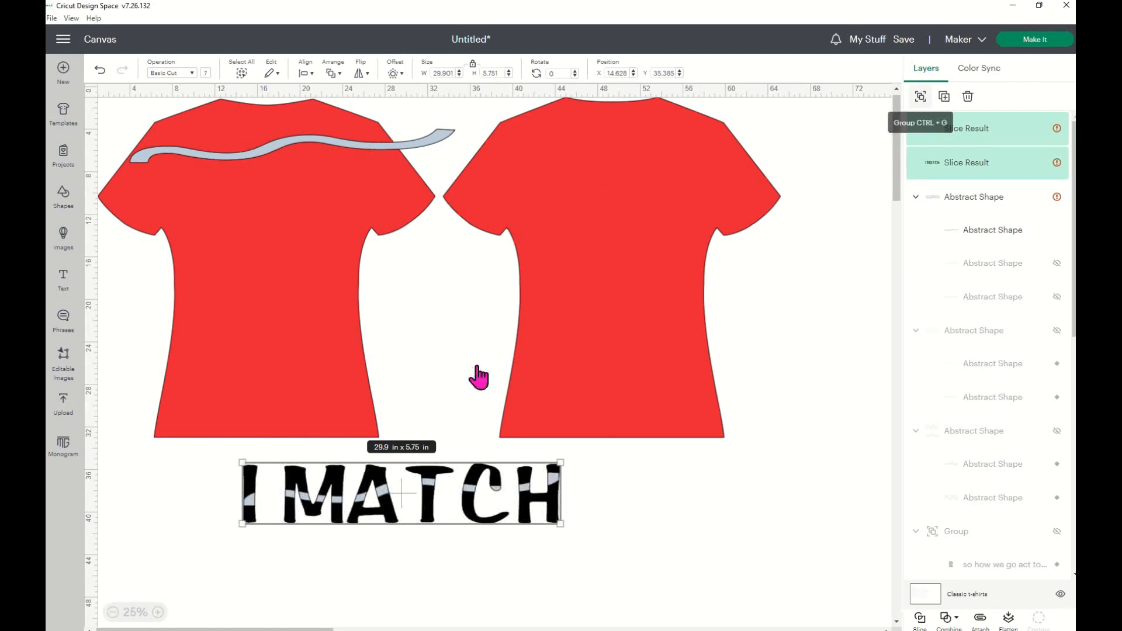
left_click_drag(494, 519, 461, 374)
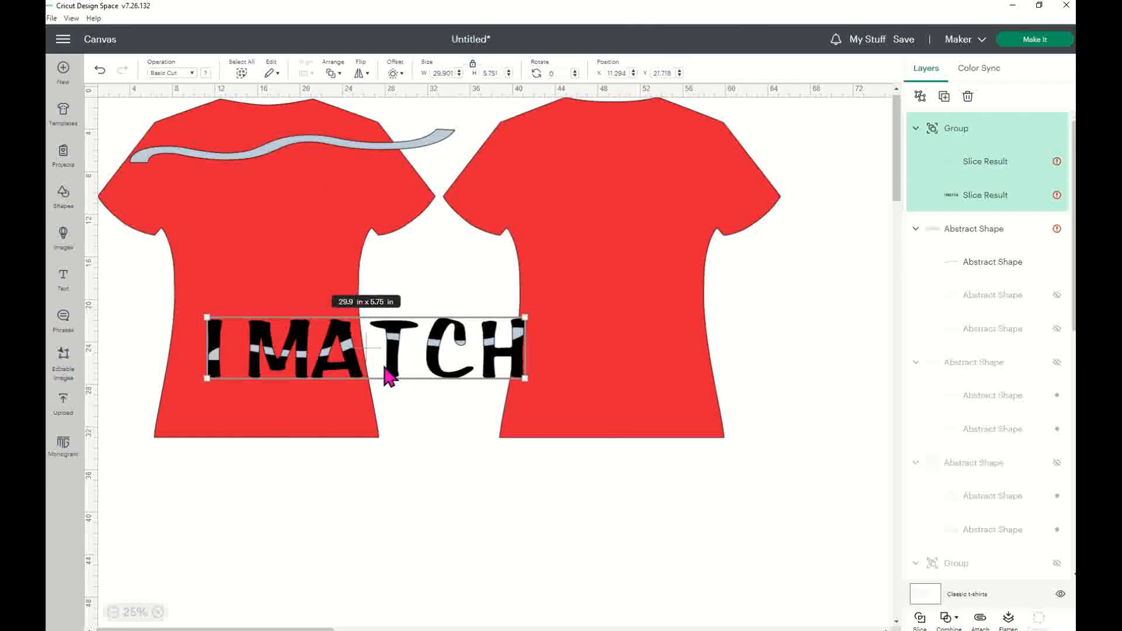
Add a second text object reading "ENERGYt" in the Arab Brushstroke Std Regular font
left_click(65, 286)
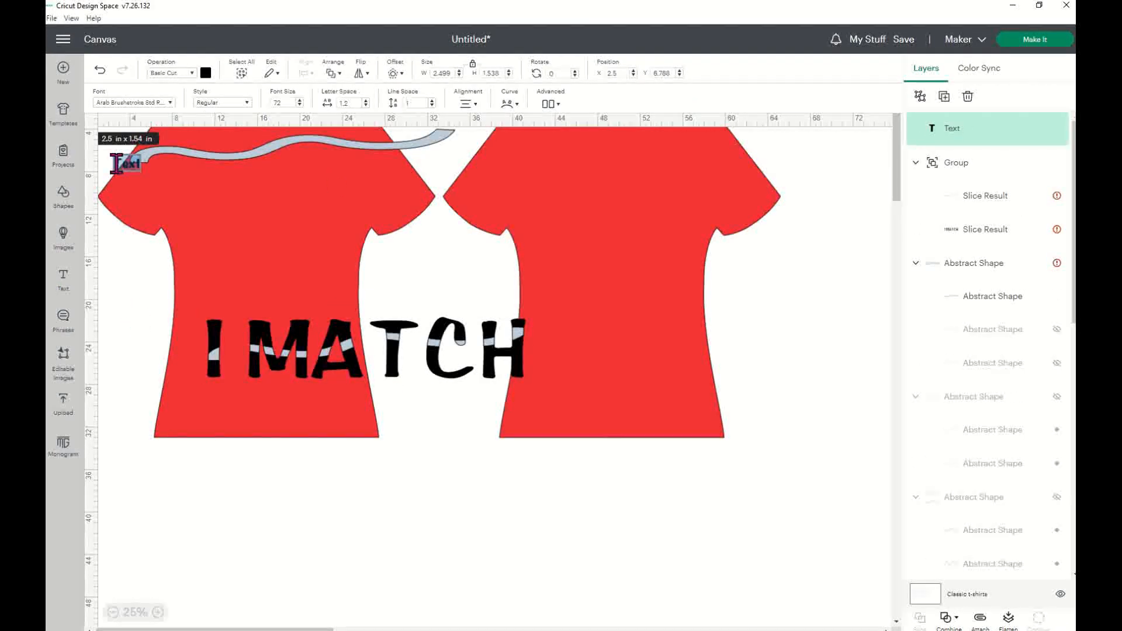
type("EtNERGt")
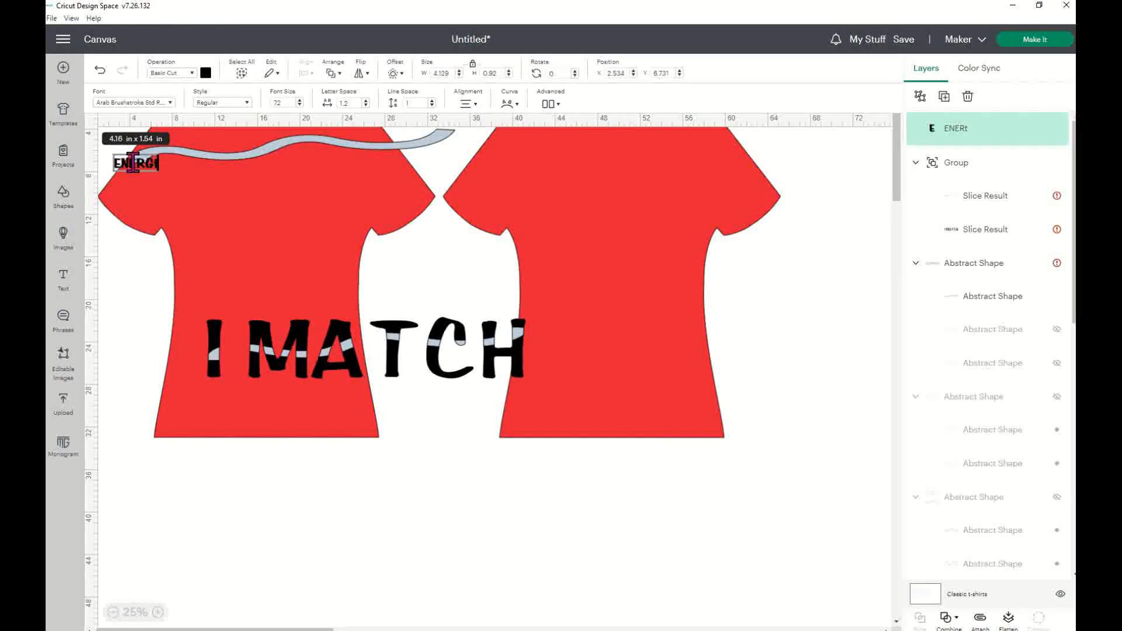
type("Y")
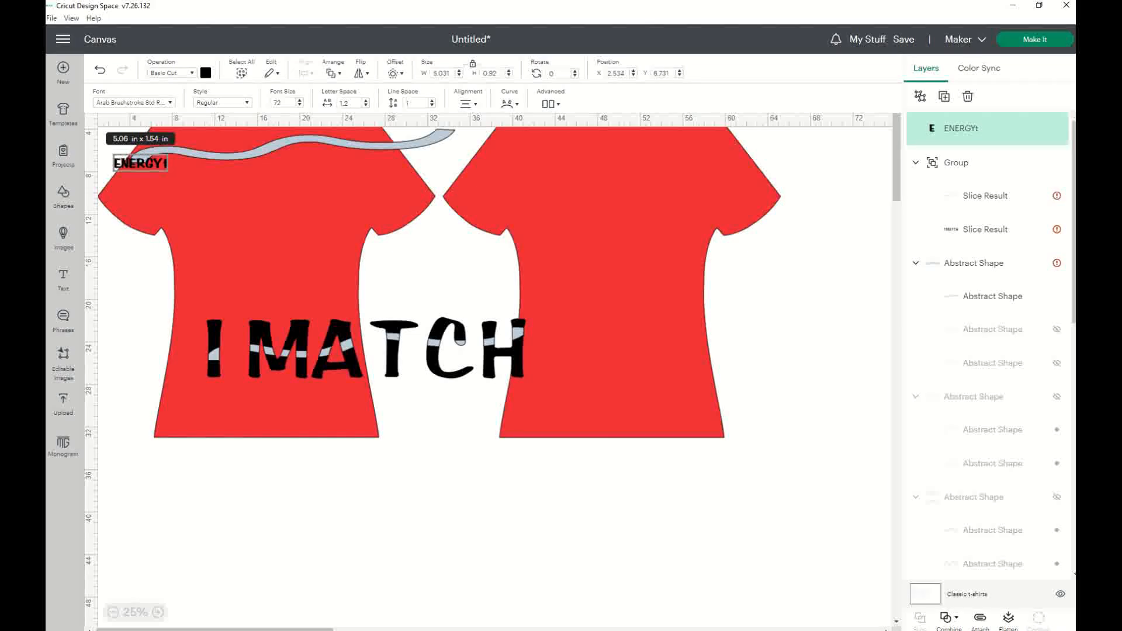
left_click(472, 557)
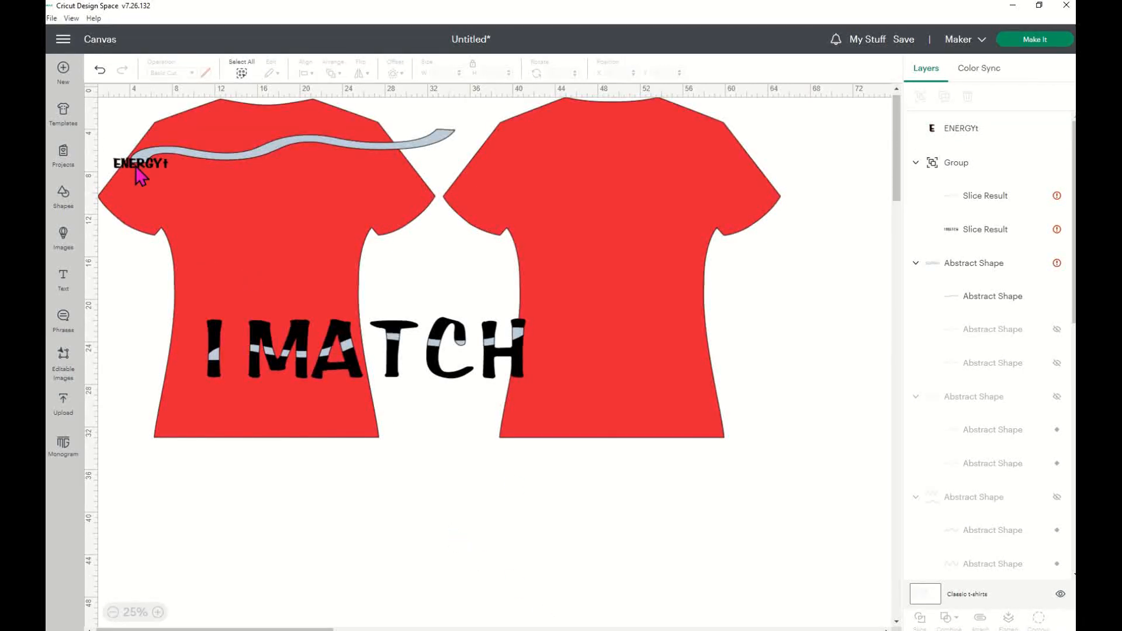
Move the duplicate wave onto the second shirt and place the ENERGYt text just below the start of I MATCH
left_click_drag(136, 168, 474, 233)
left_click_drag(147, 166, 237, 401)
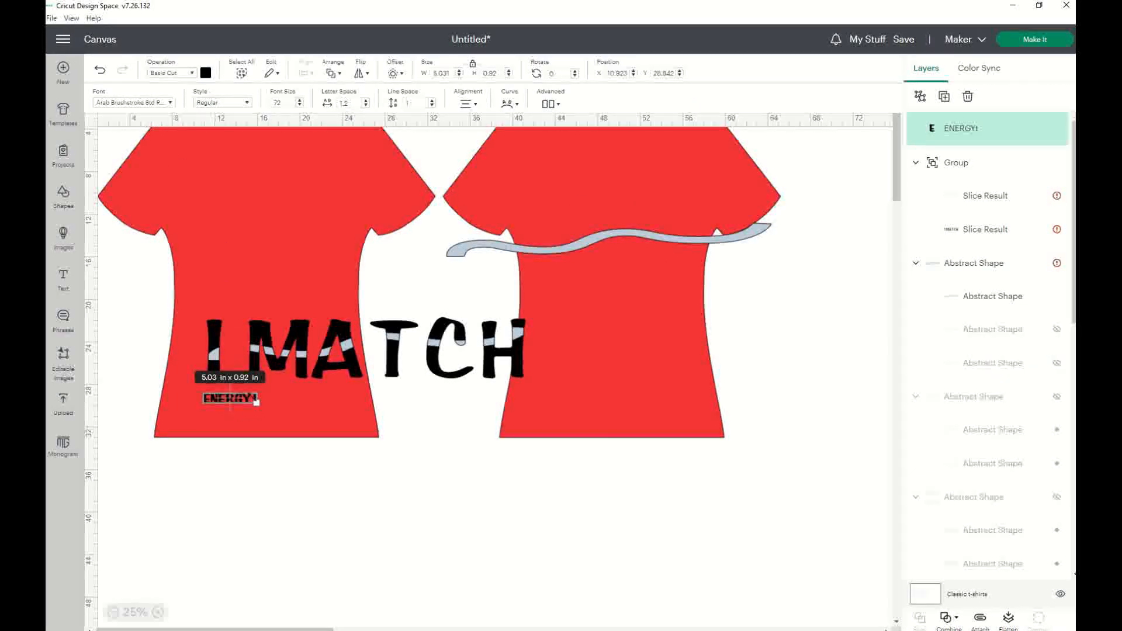
Remove the stray last letter so the second text reads "ENERGY"
double_click(253, 400)
left_click(252, 401)
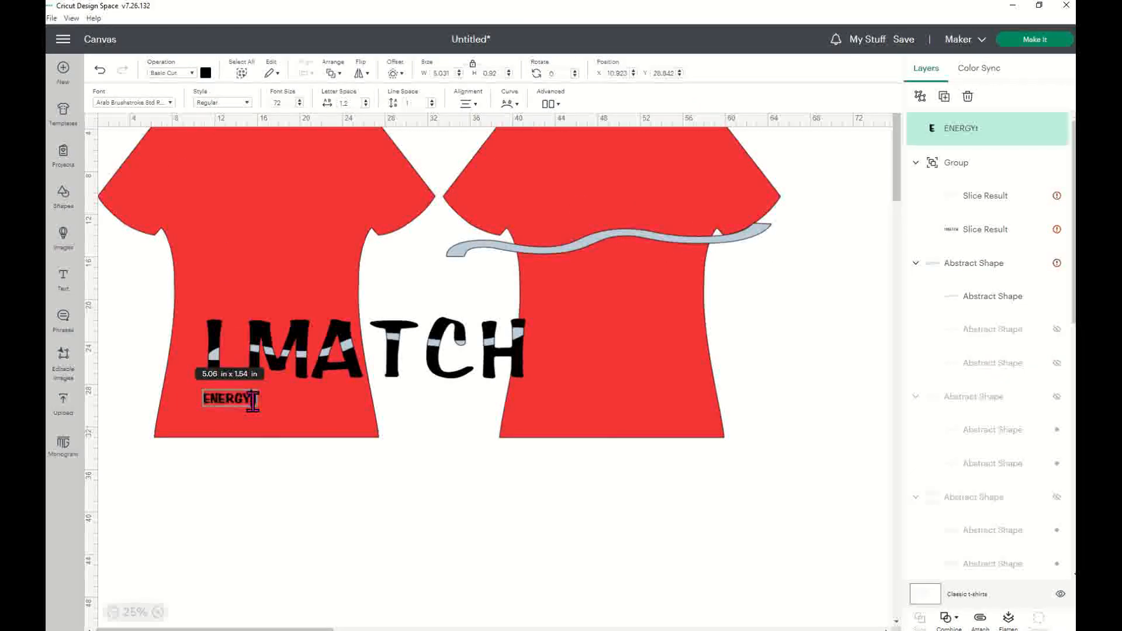
key("BackSpace")
left_click(320, 500)
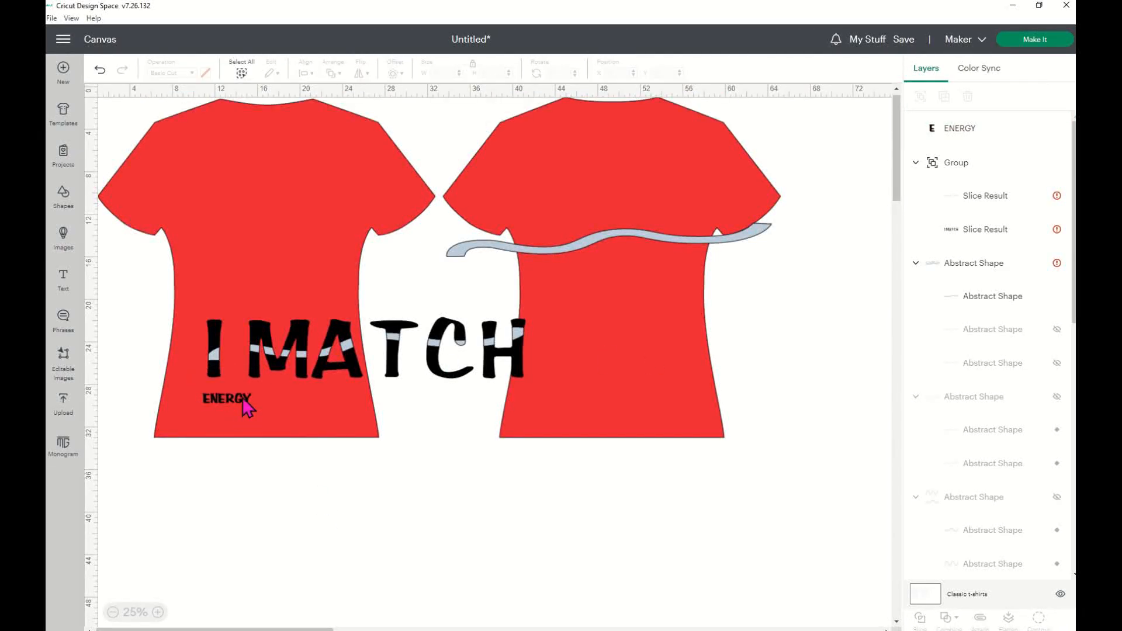
Enlarge the ENERGY text to about 30.4 in wide and nudge it up directly beneath I MATCH
left_click(249, 399)
left_click_drag(250, 402, 531, 435)
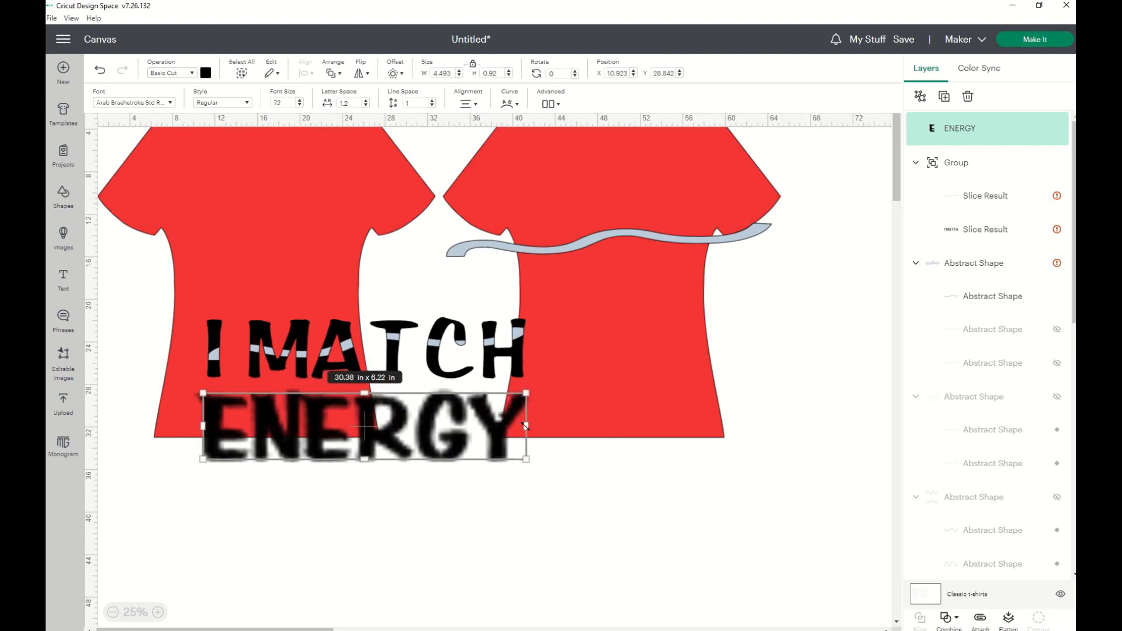
left_click(613, 491)
left_click_drag(402, 442, 396, 431)
left_click(487, 503)
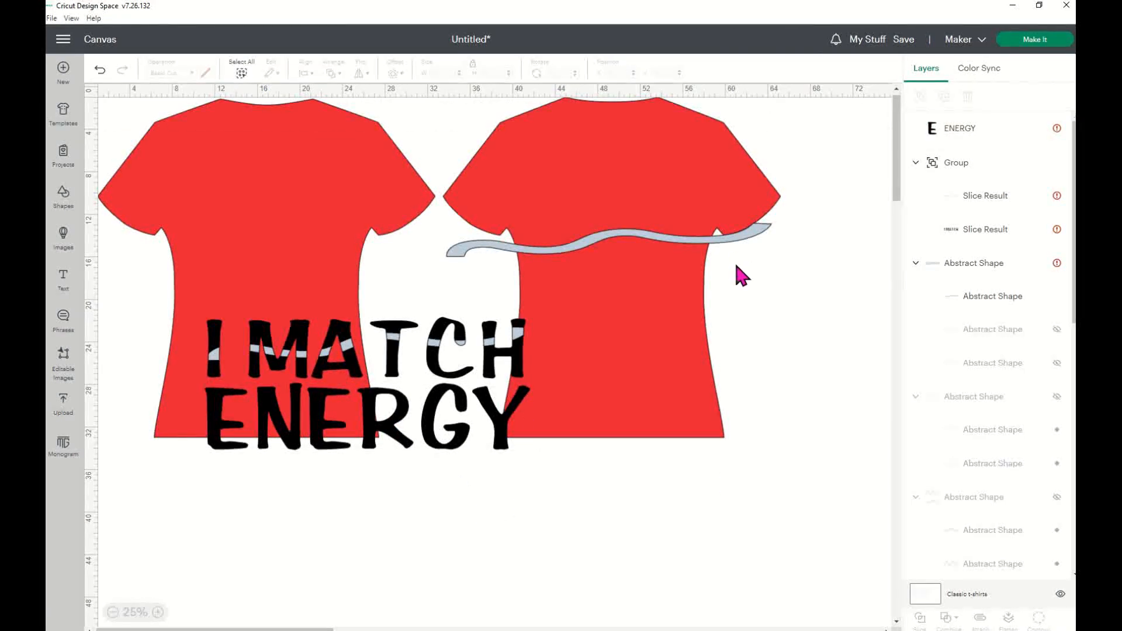
Bring the wave shape to the front and lay it across the middle of ENERGY at about 30.04 in wide
left_click_drag(741, 235, 496, 502)
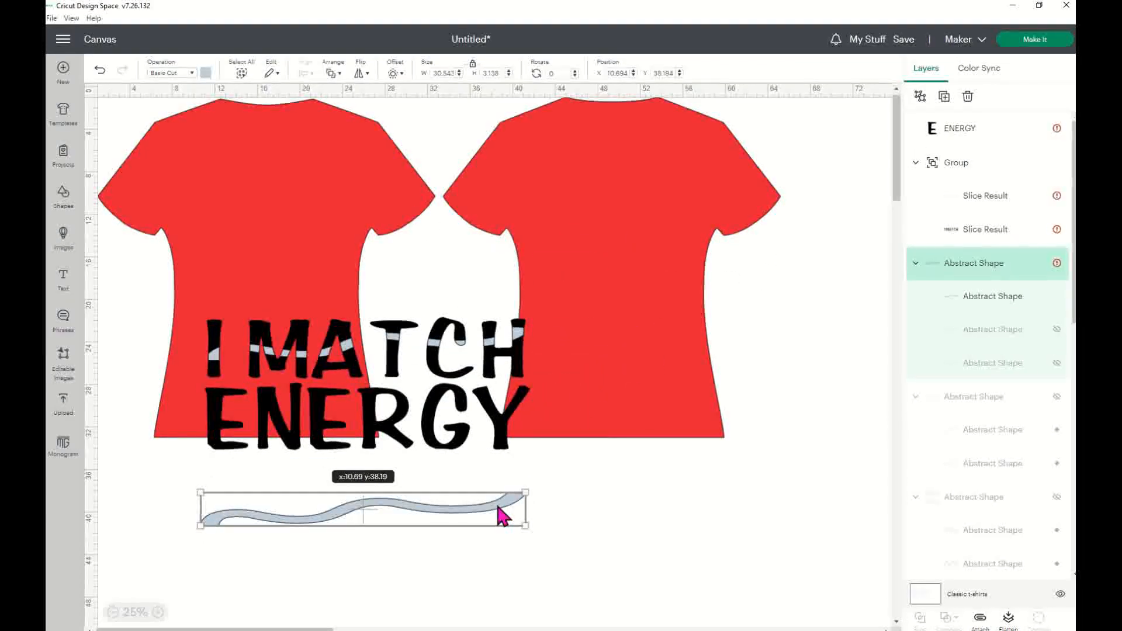
right_click(498, 508)
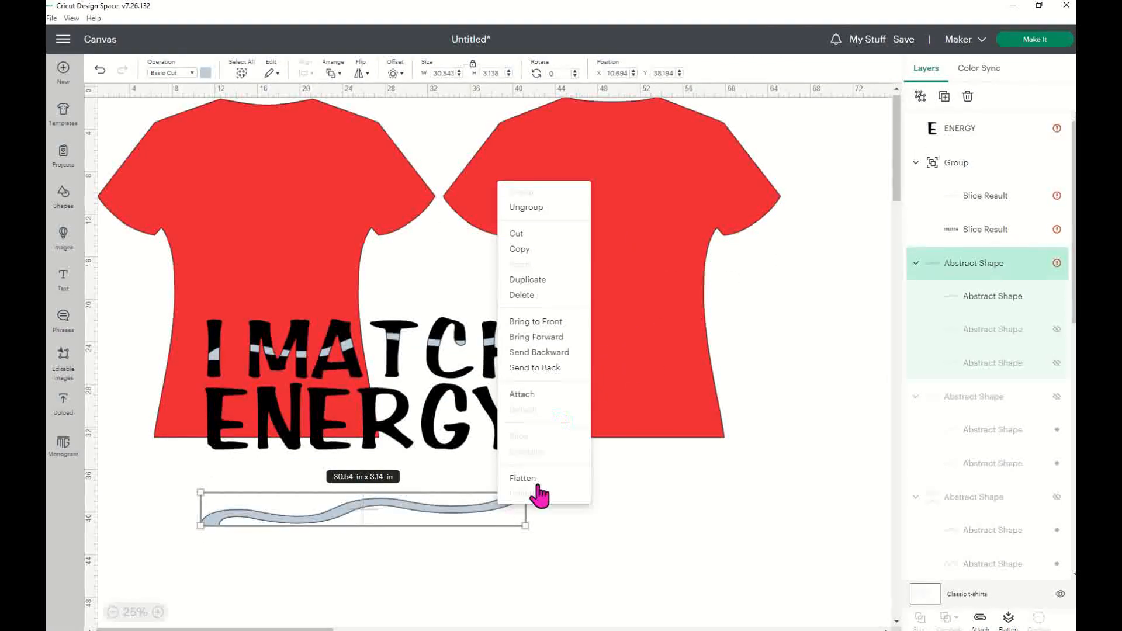
left_click(567, 322)
left_click_drag(491, 507, 502, 412)
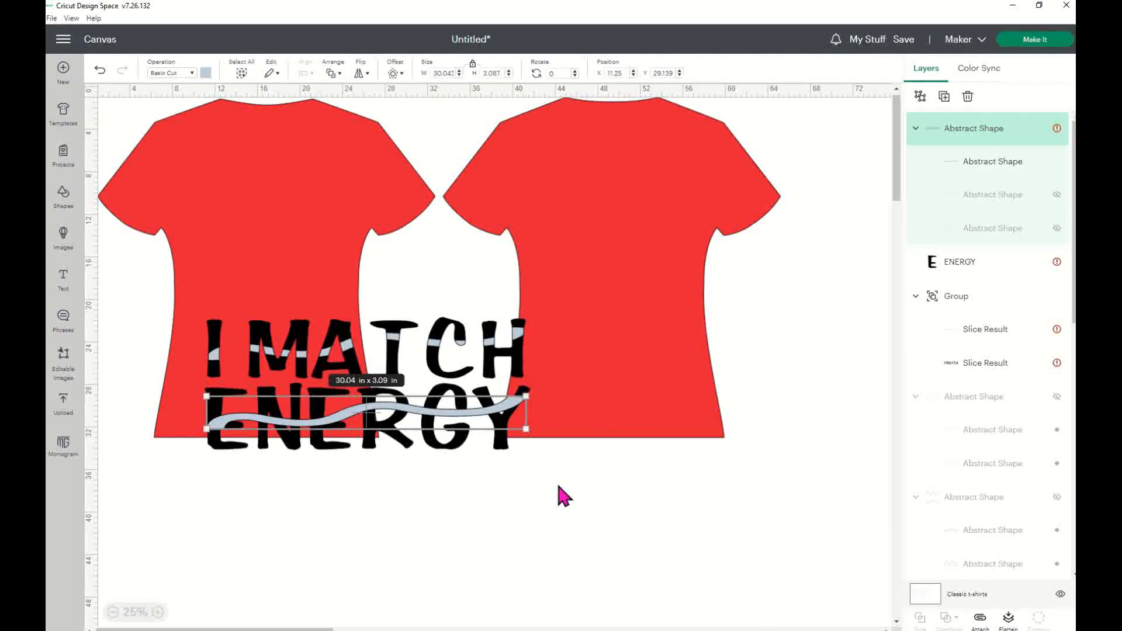
Slice the wave with the ENERGY text and delete the leftover wave pieces that lie outside the letters
left_click(445, 450, "shift")
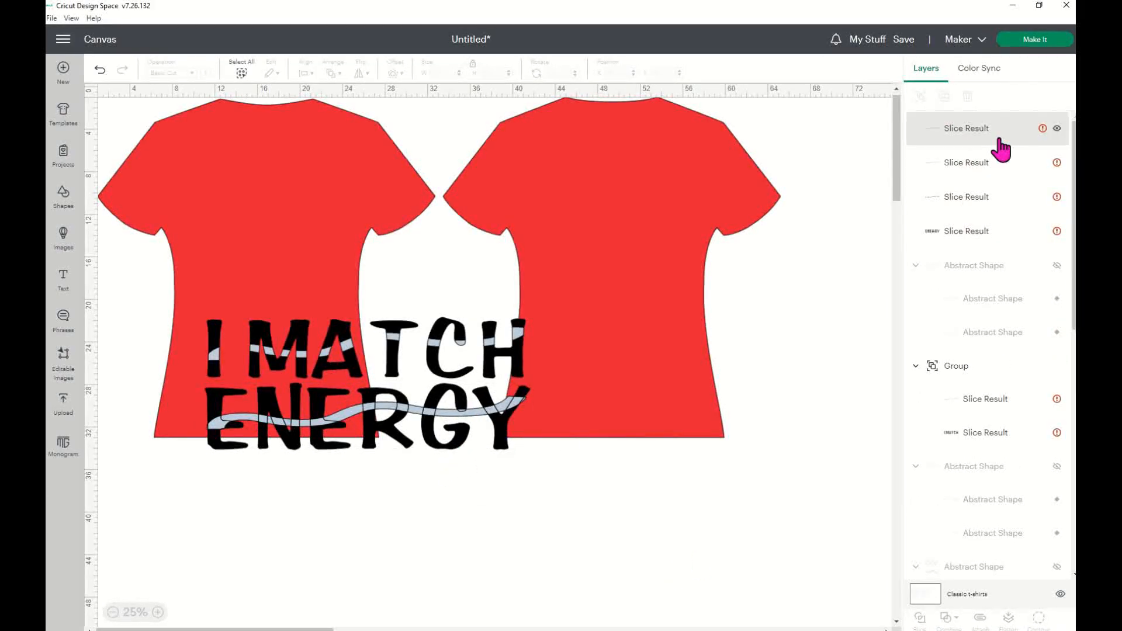
left_click(976, 132)
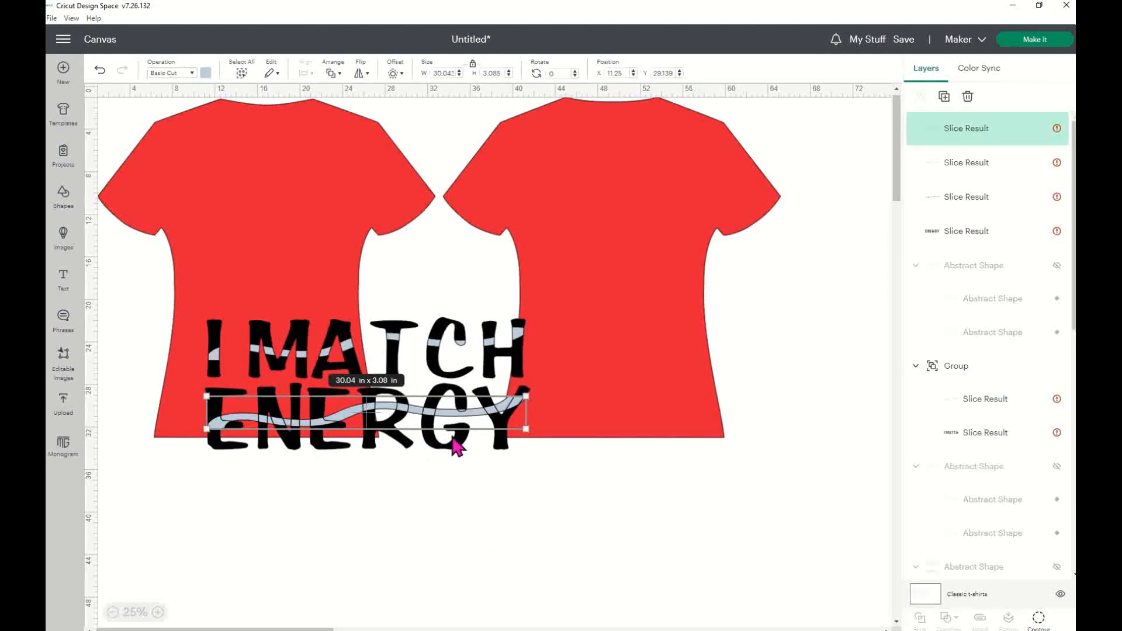
left_click_drag(493, 438, 510, 542)
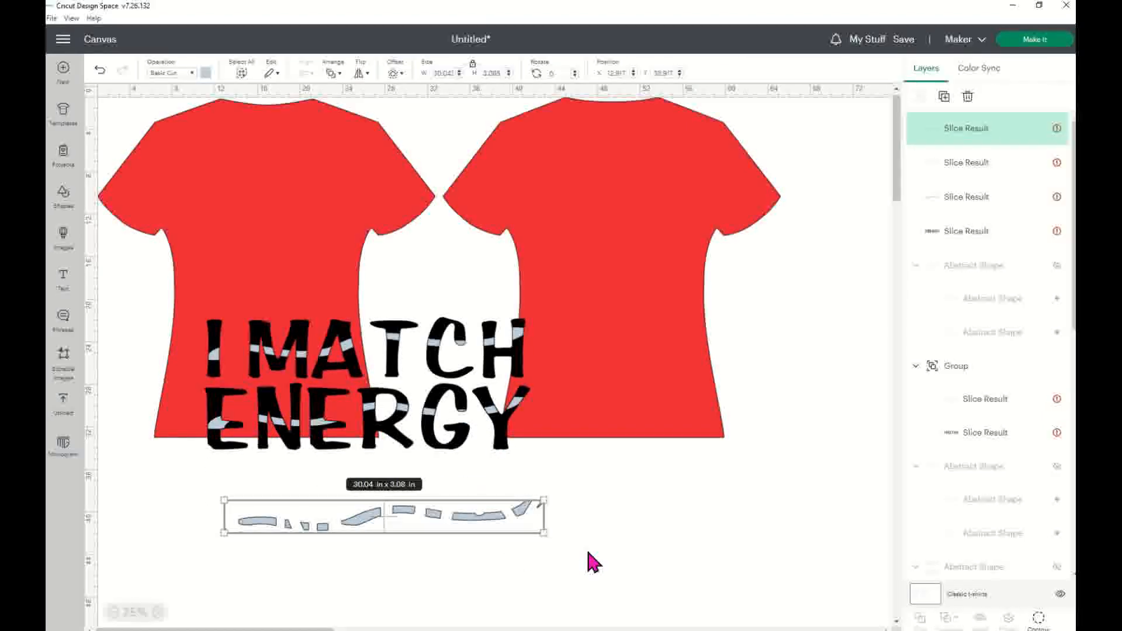
key("Delete")
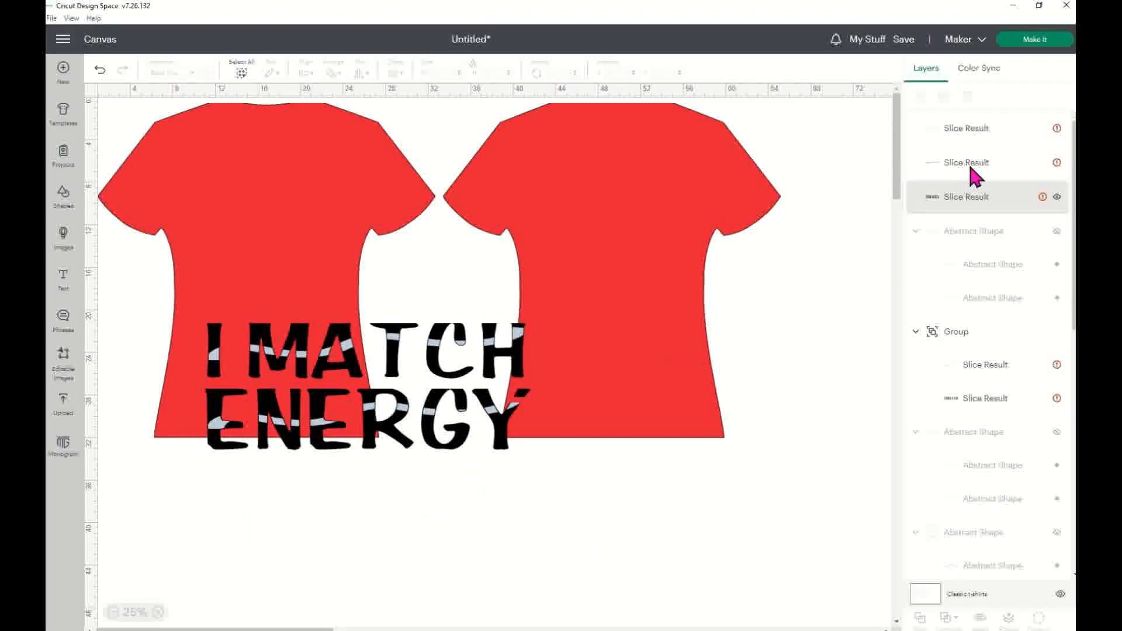
Pull the black letter fragments cut from ENERGY out below the text and delete them
left_click(970, 167)
left_click_drag(480, 438, 477, 522)
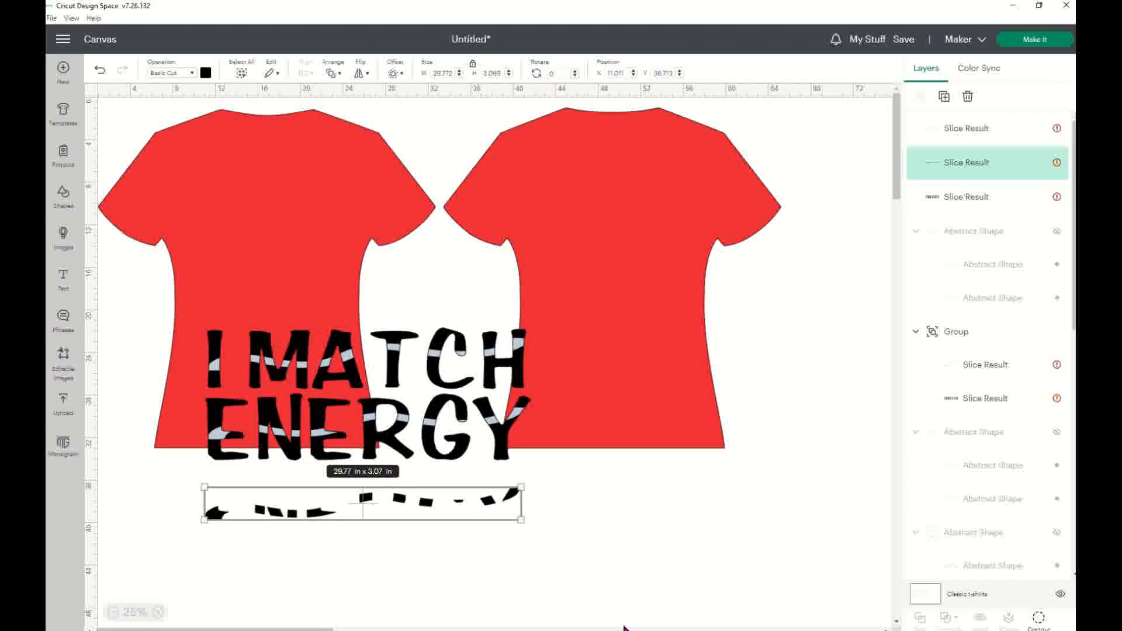
key("Delete")
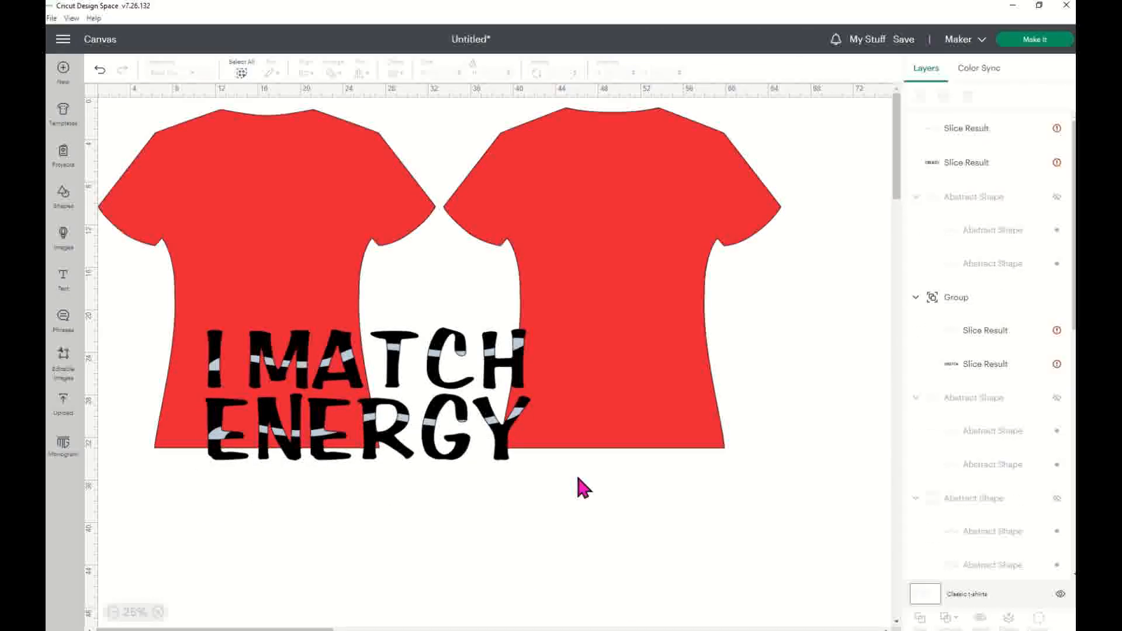
Group the two ENERGY slice results with the I MATCH group
left_click_drag(570, 481, 188, 390)
left_click_drag(589, 529, 195, 246)
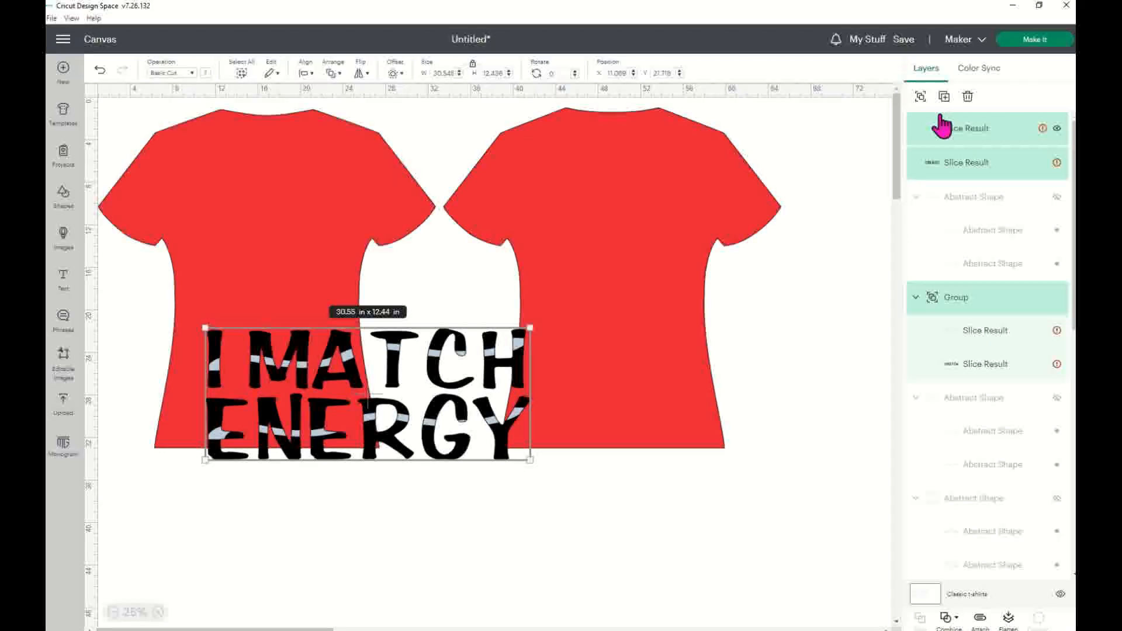
key("ctrl+g")
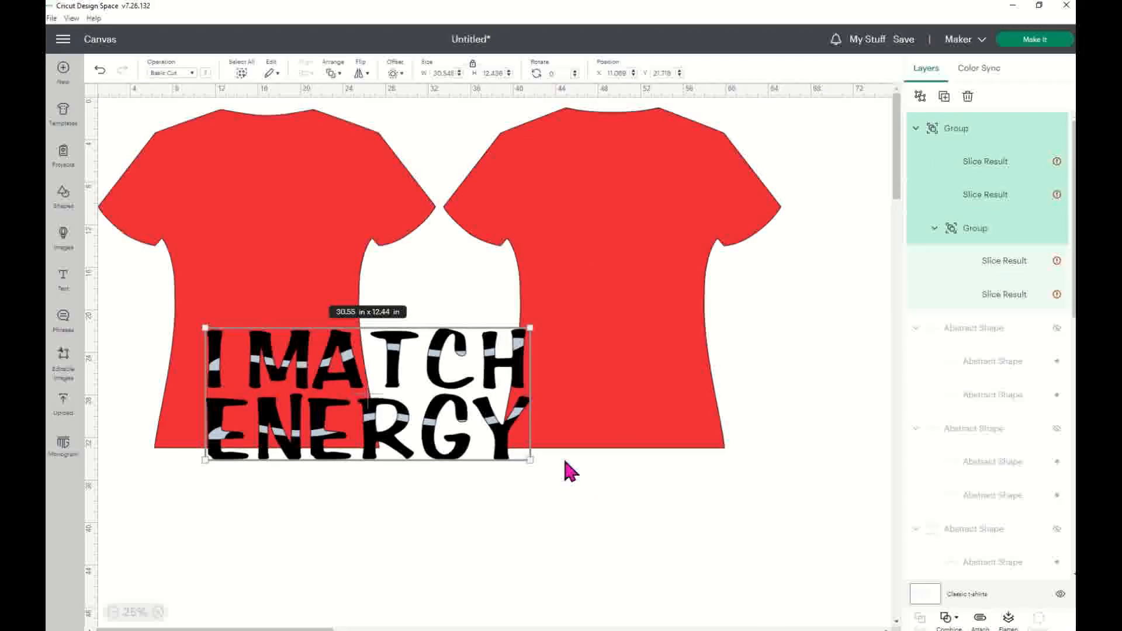
Scale the grouped lettering down to about 14.72 by 5.99 in and place it on the first shirt's chest
left_click_drag(451, 456, 459, 349)
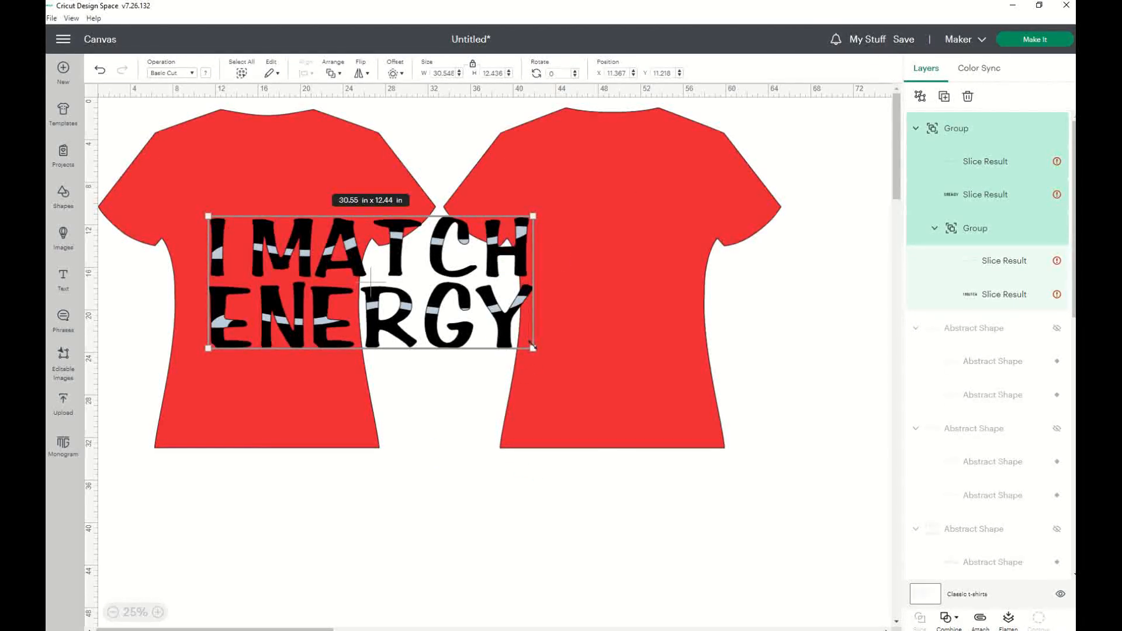
left_click_drag(524, 343, 341, 277)
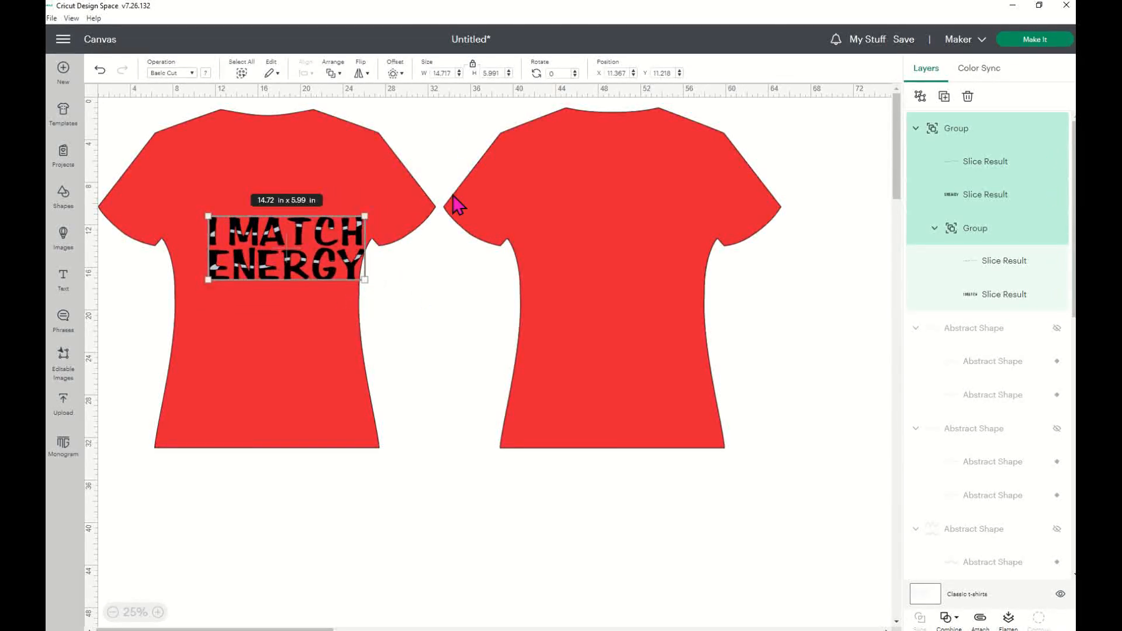
left_click_drag(315, 255, 302, 215)
Recolor the wavy slice inside ENERGY from the palette to bright blue
left_click(996, 165)
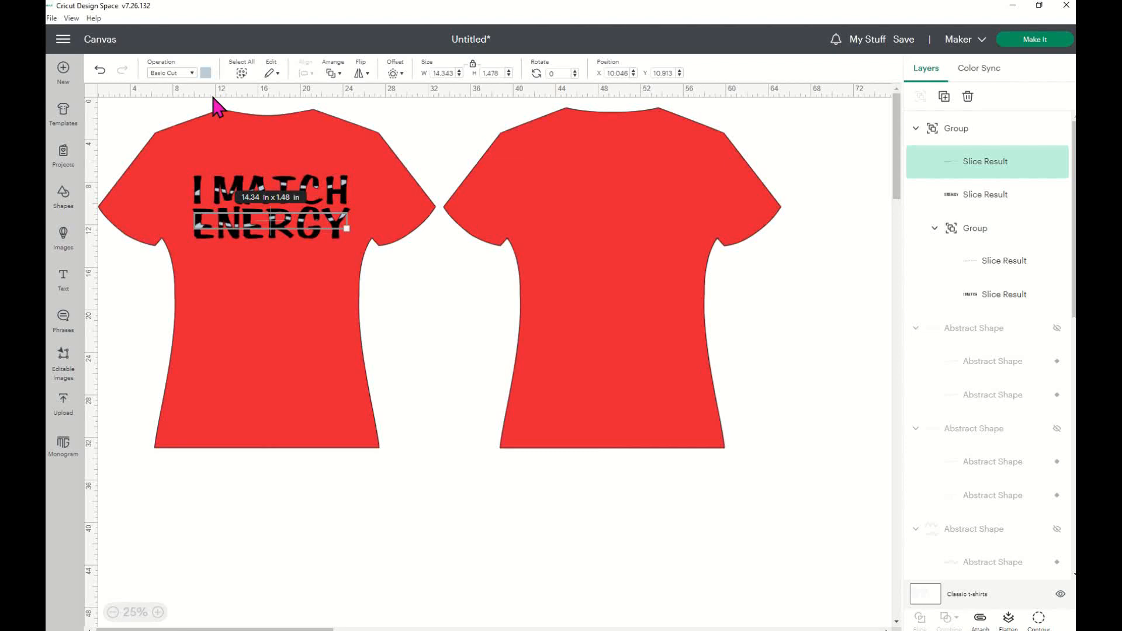
left_click(206, 73)
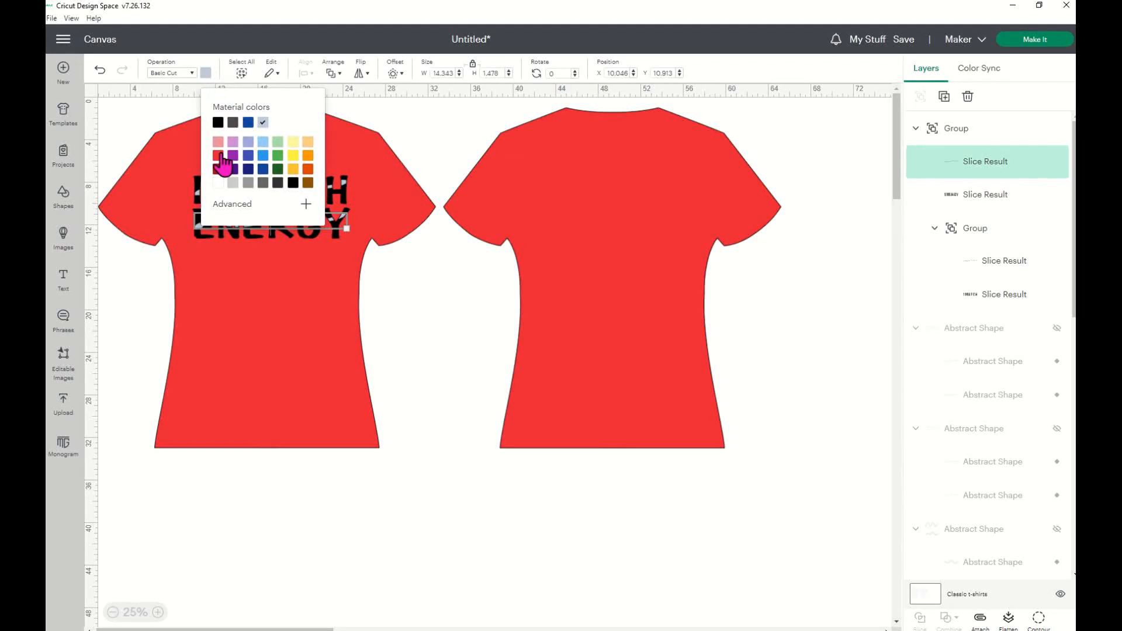
left_click(263, 155)
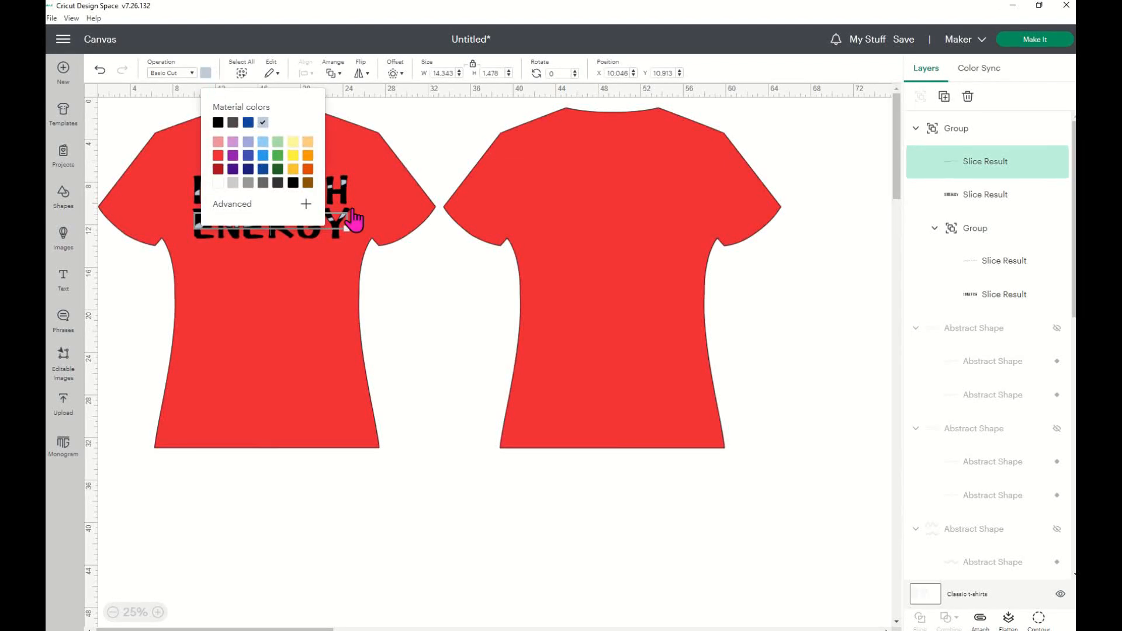
left_click(408, 271)
Recolor the wavy slice inside I MATCH to the same bright blue as the one in ENERGY
left_click(319, 194)
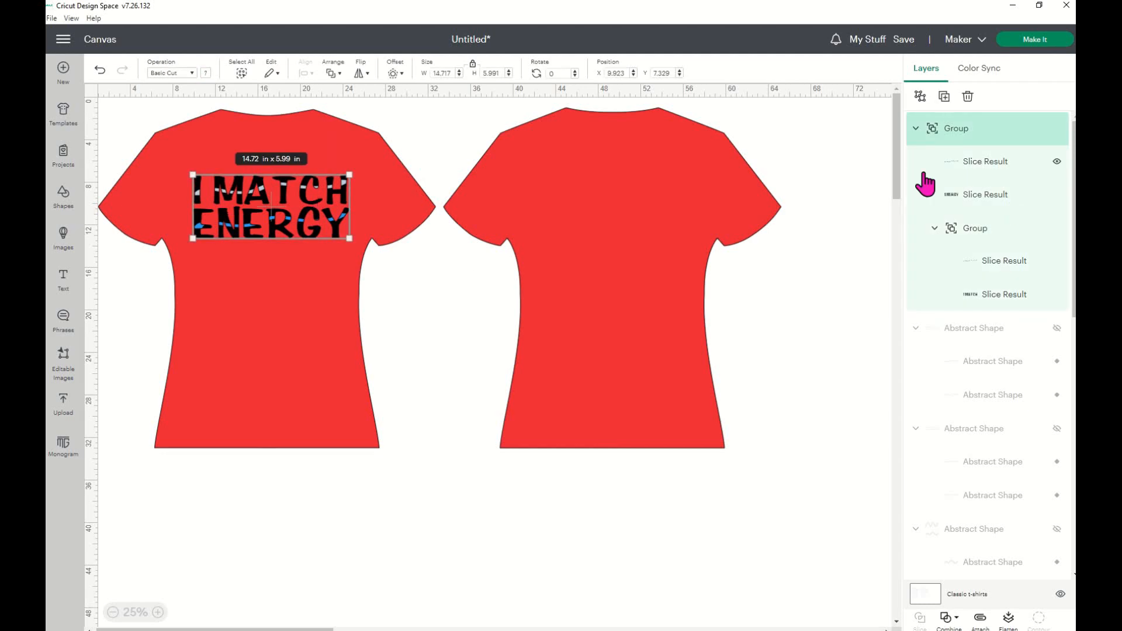
left_click(992, 165)
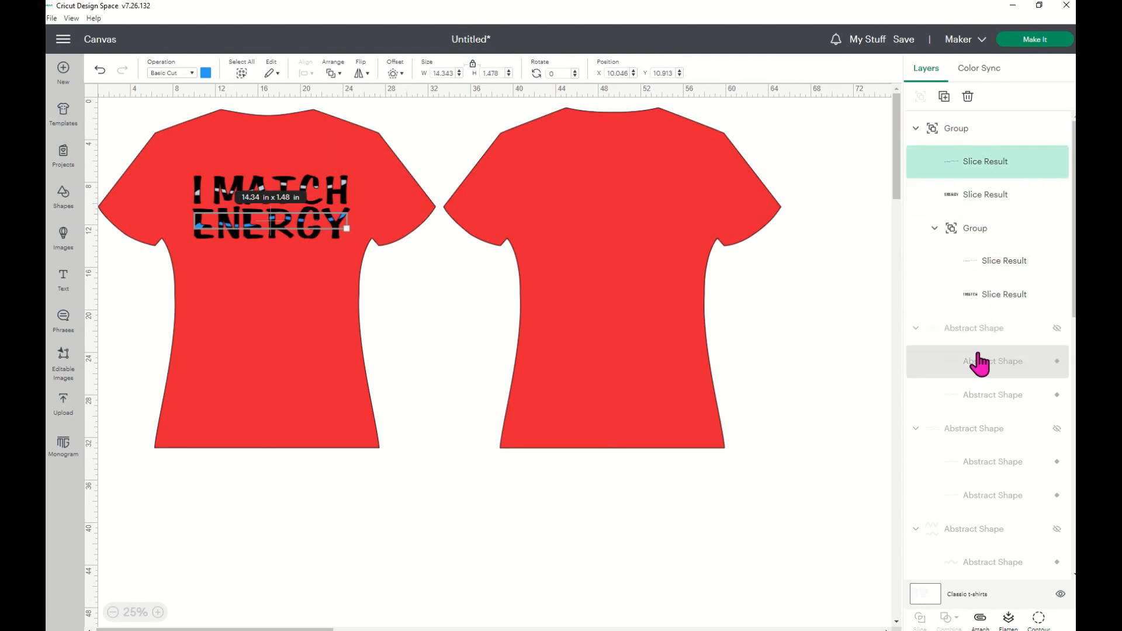
left_click(1006, 266)
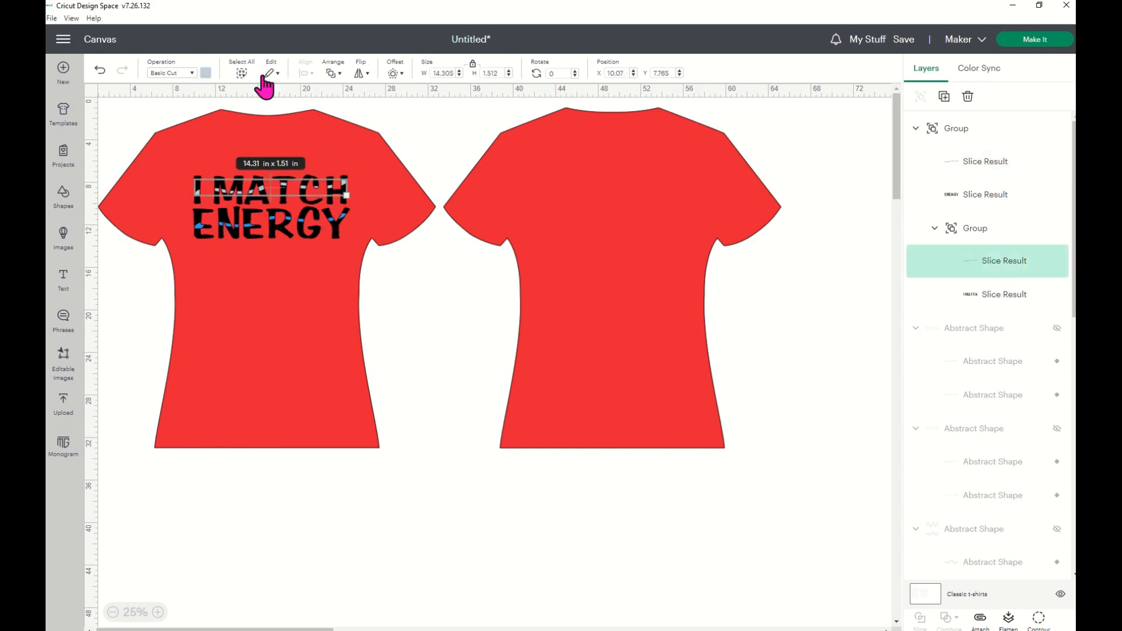
left_click(205, 74)
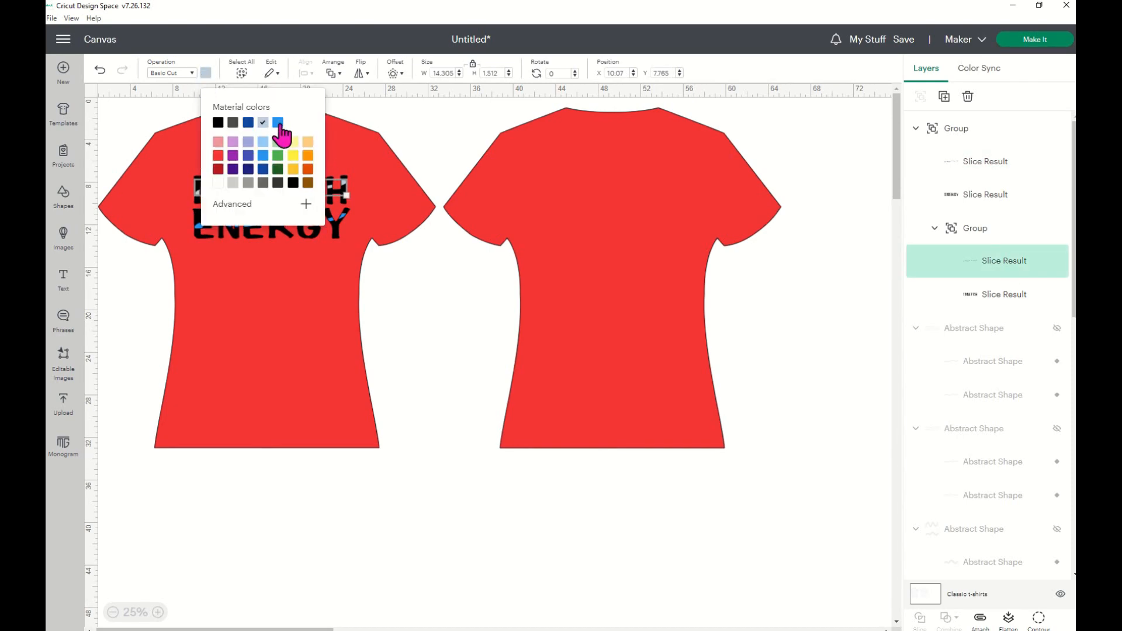
left_click(439, 378)
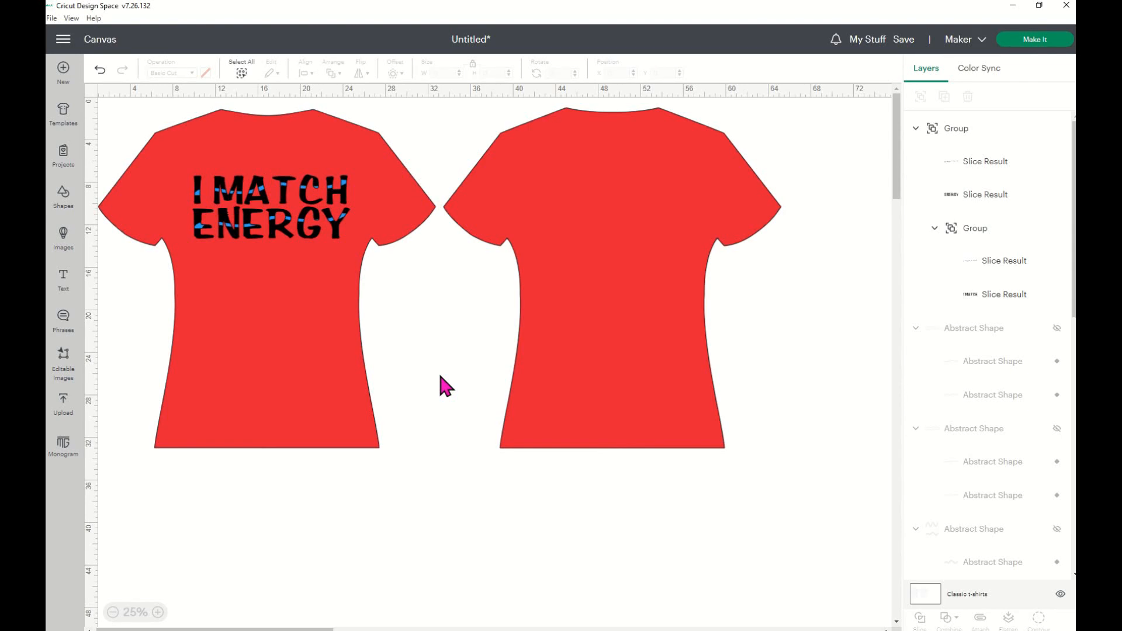
Nudge the I MATCH ENERGY group slightly to center it on the first shirt's chest
left_click(260, 199)
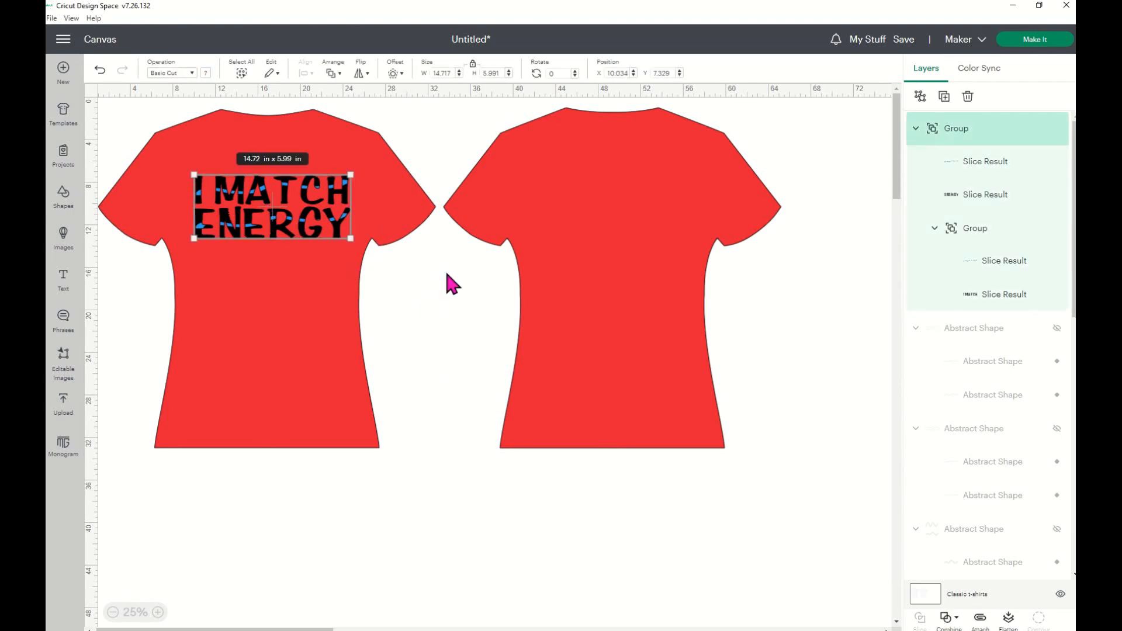
left_click_drag(273, 230, 268, 230)
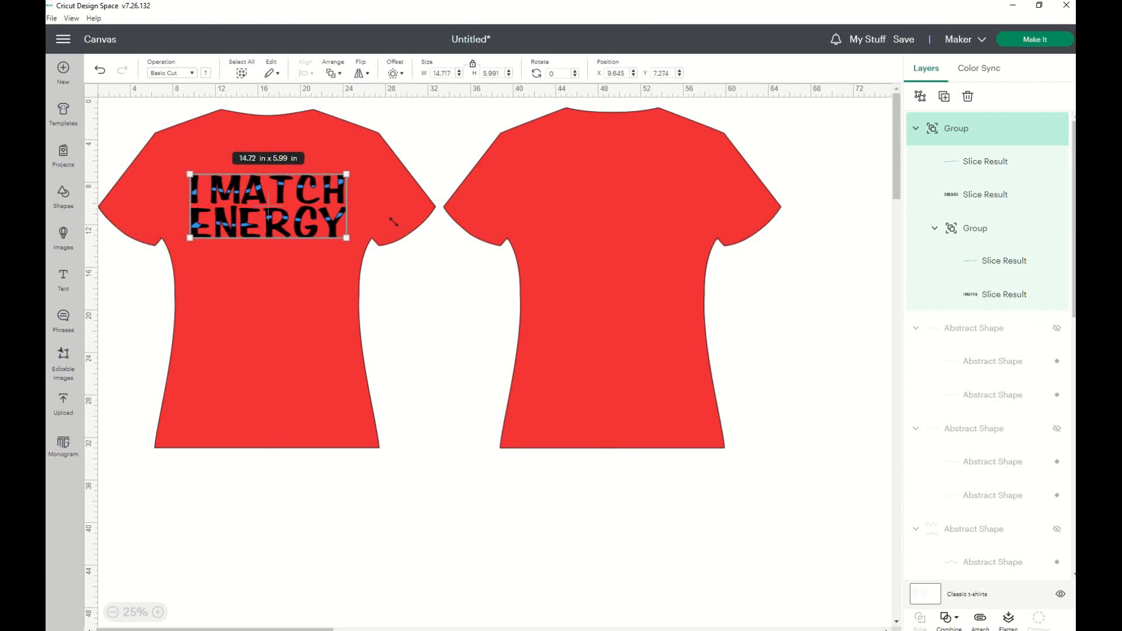
left_click(473, 65)
left_click(473, 64)
Add a new text object reading "so" and move it to the empty canvas below the gap between the shirts
left_click(63, 278)
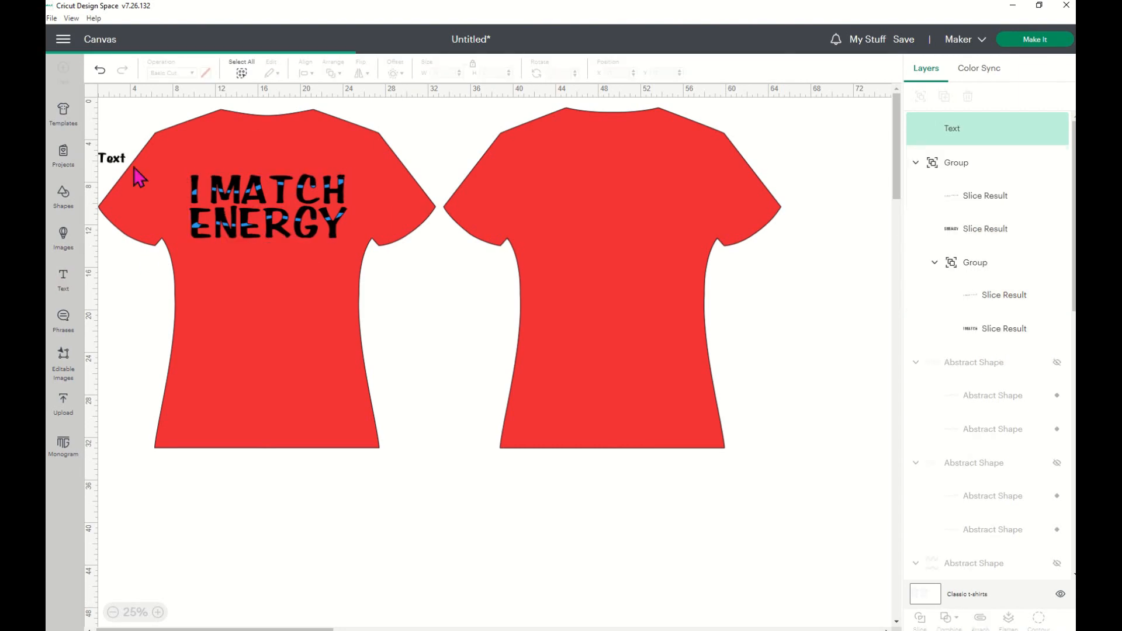
double_click(117, 159)
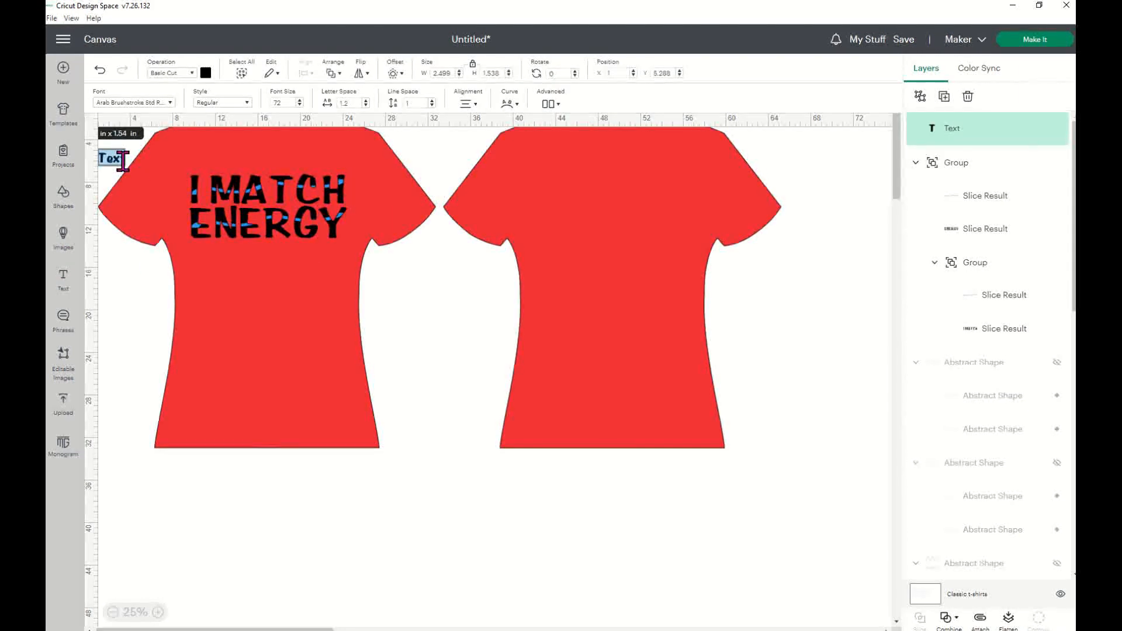
type("sd")
key("BackSpace")
type("o")
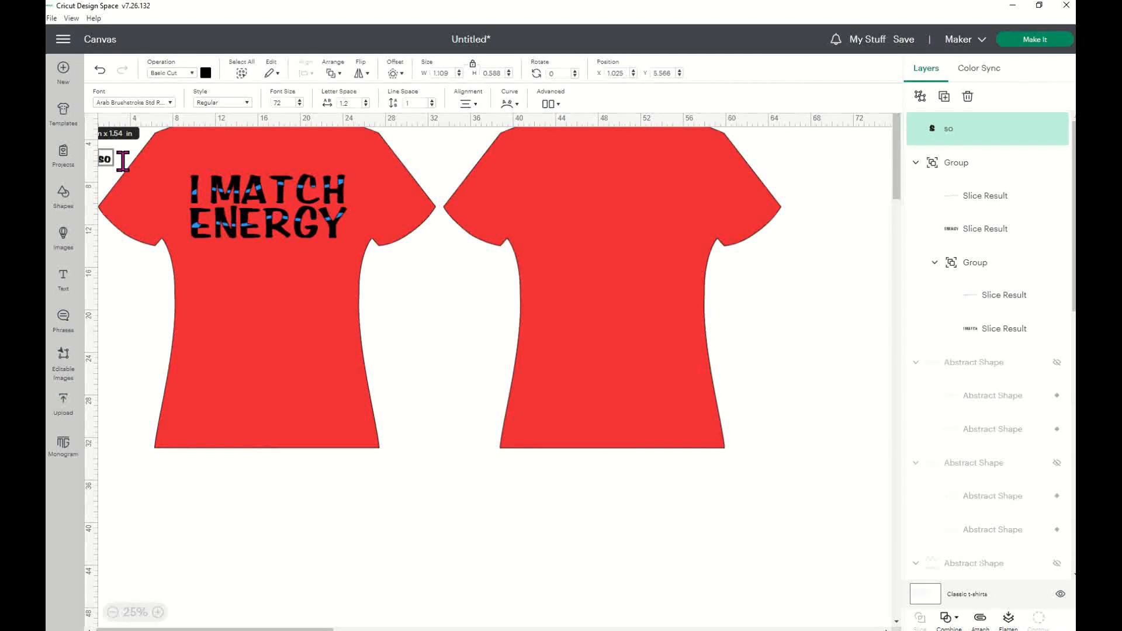
left_click(123, 164)
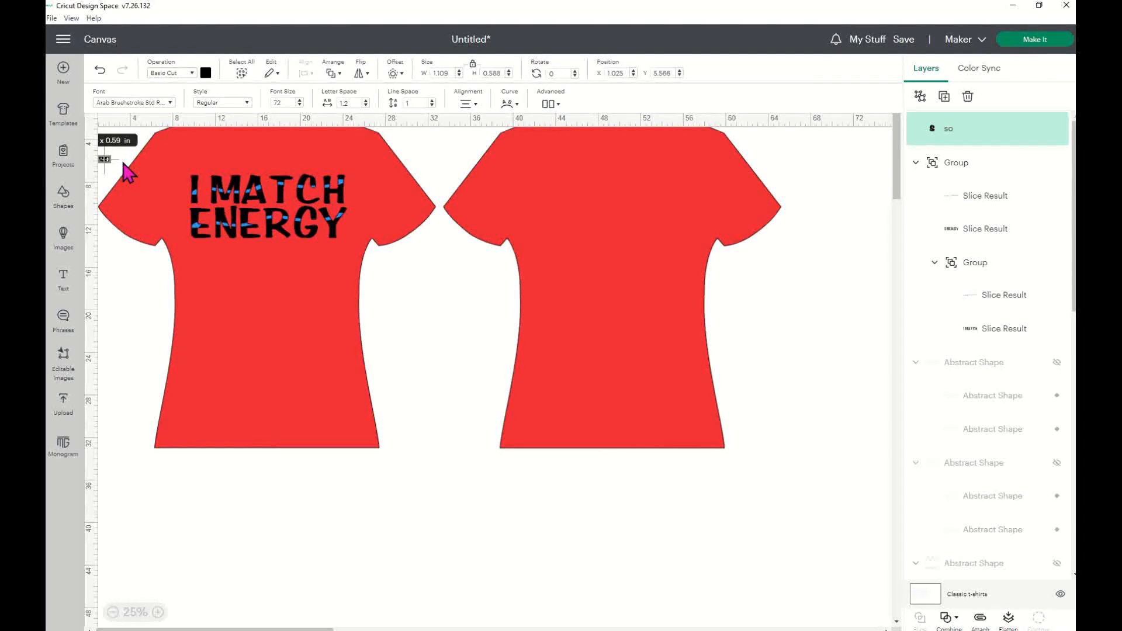
left_click(404, 332)
left_click_drag(112, 165, 394, 498)
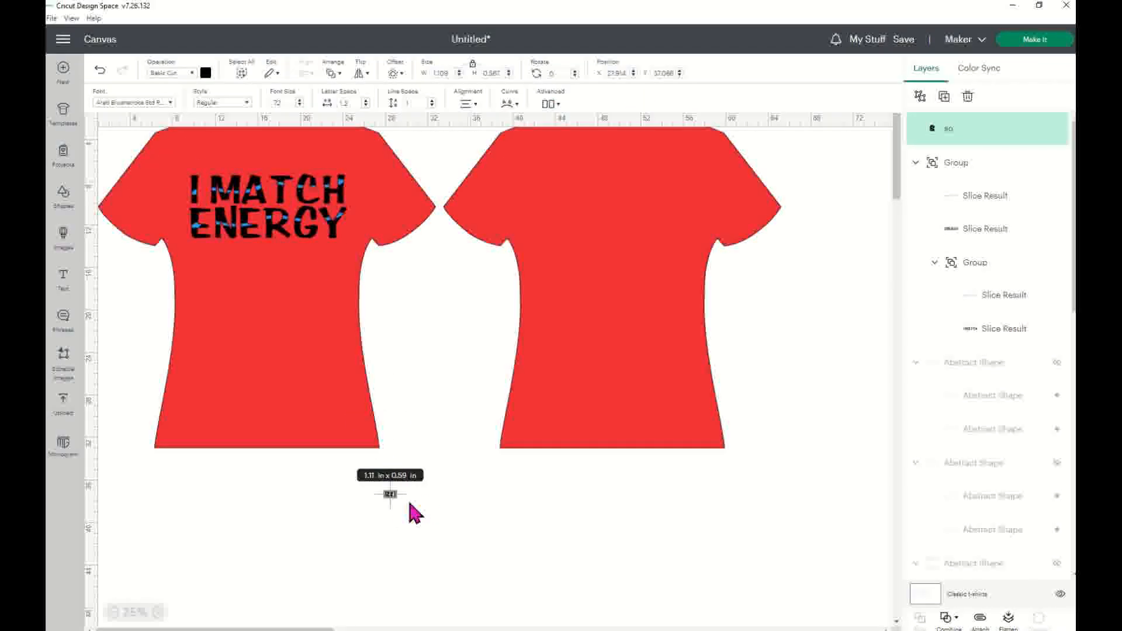
Increase the font size of the "so" text to 87
left_click(299, 101)
left_click(299, 100)
left_click(299, 100)
left_click(299, 100)
left_click(299, 101)
left_click(299, 101)
left_click(299, 101)
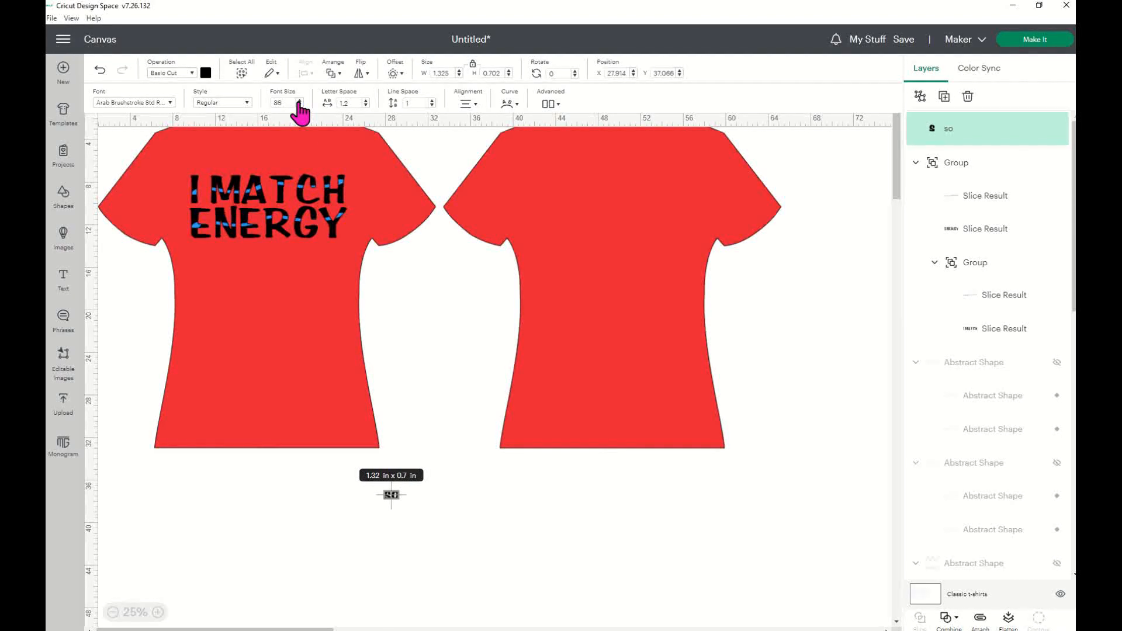
left_click(555, 514)
left_click(398, 495)
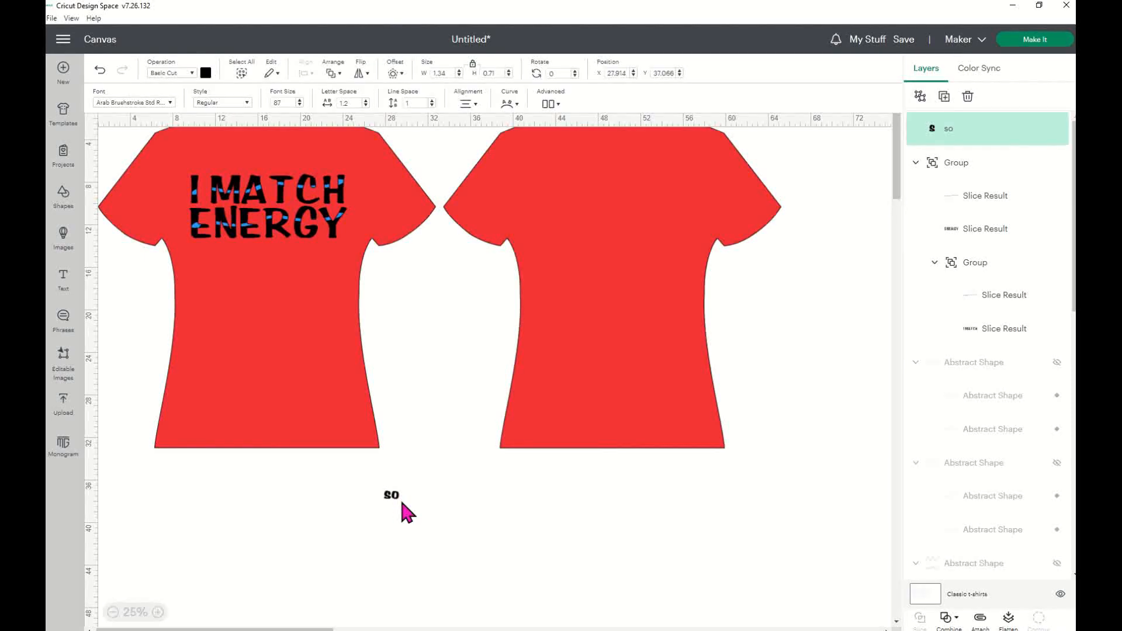
left_click(510, 320)
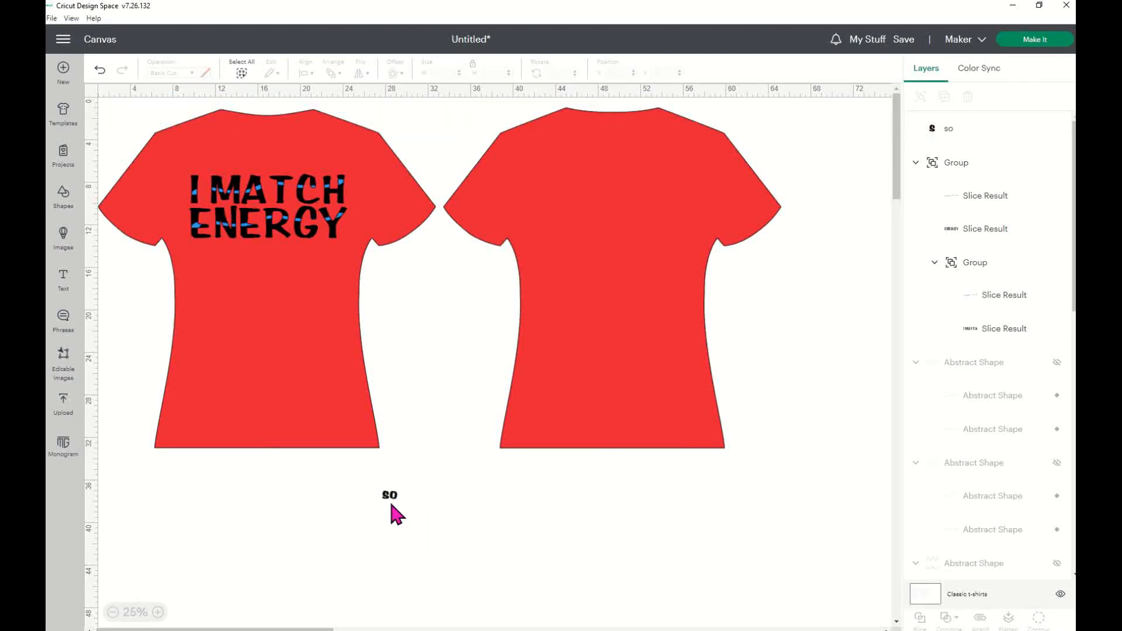
Delete the small "so" text object from the empty canvas below the two shirts
left_click(393, 496)
left_click_drag(394, 494, 464, 518)
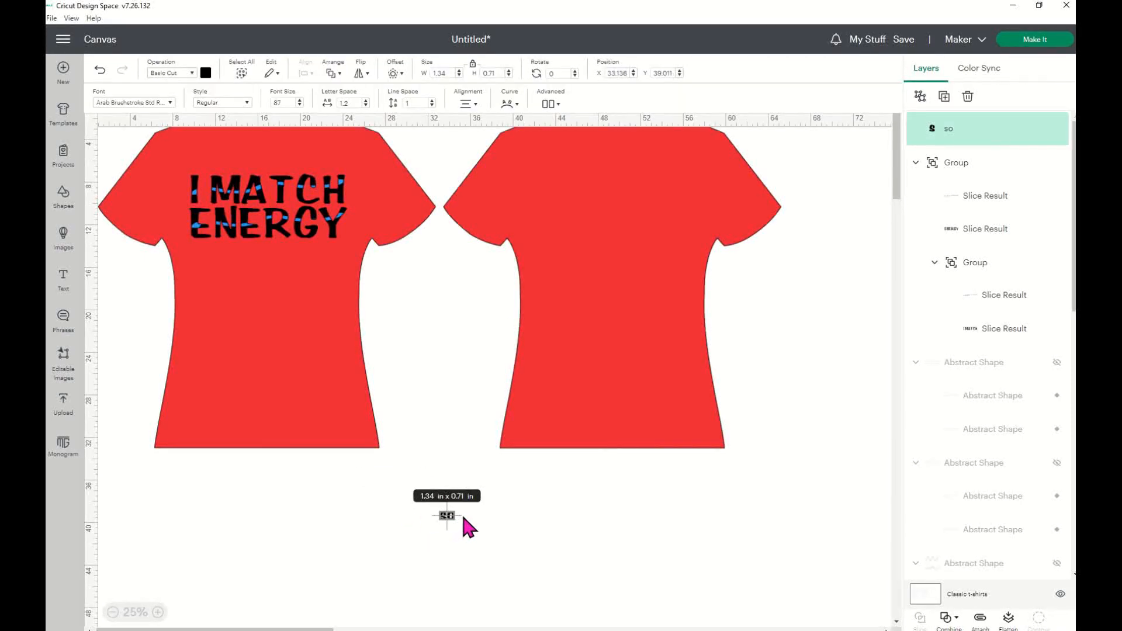
left_click(299, 101)
left_click(299, 101)
left_click(299, 102)
left_click(515, 536)
left_click_drag(393, 492, 390, 471)
key("Delete")
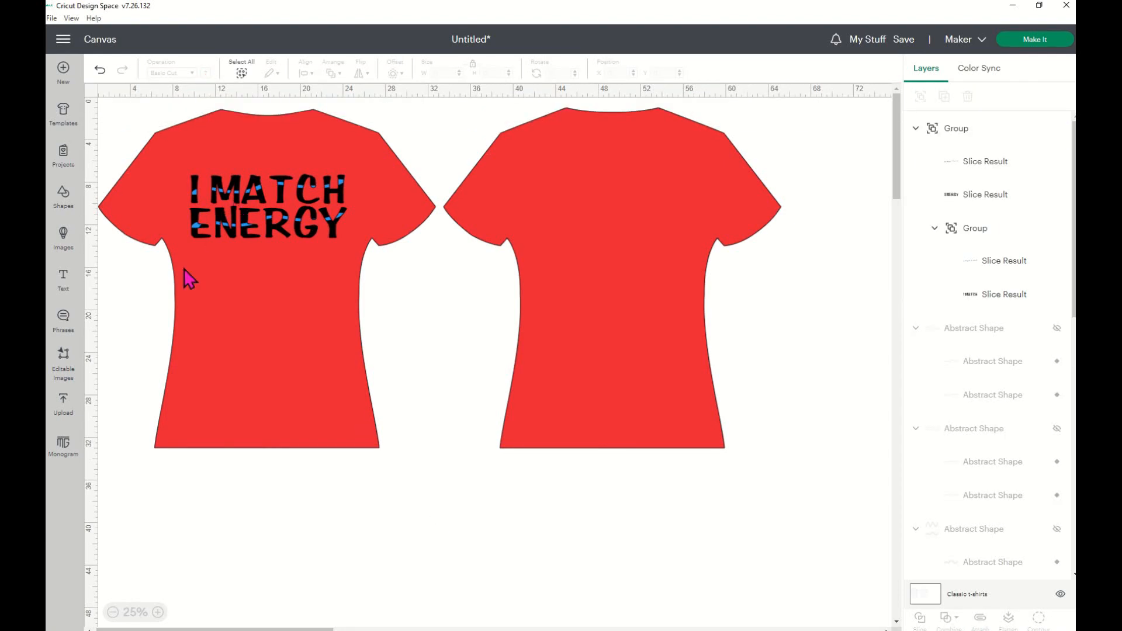
Add a new text object reading "so how we gon act today" and place it directly beneath ENERGY on the first shirt
left_click(63, 287)
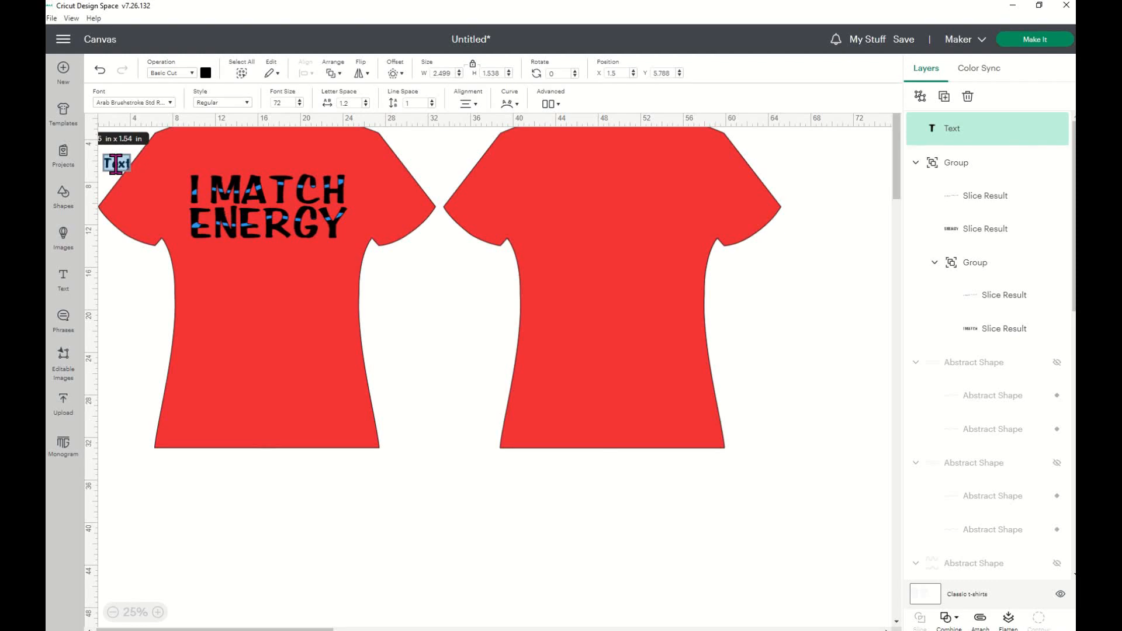
type("so")
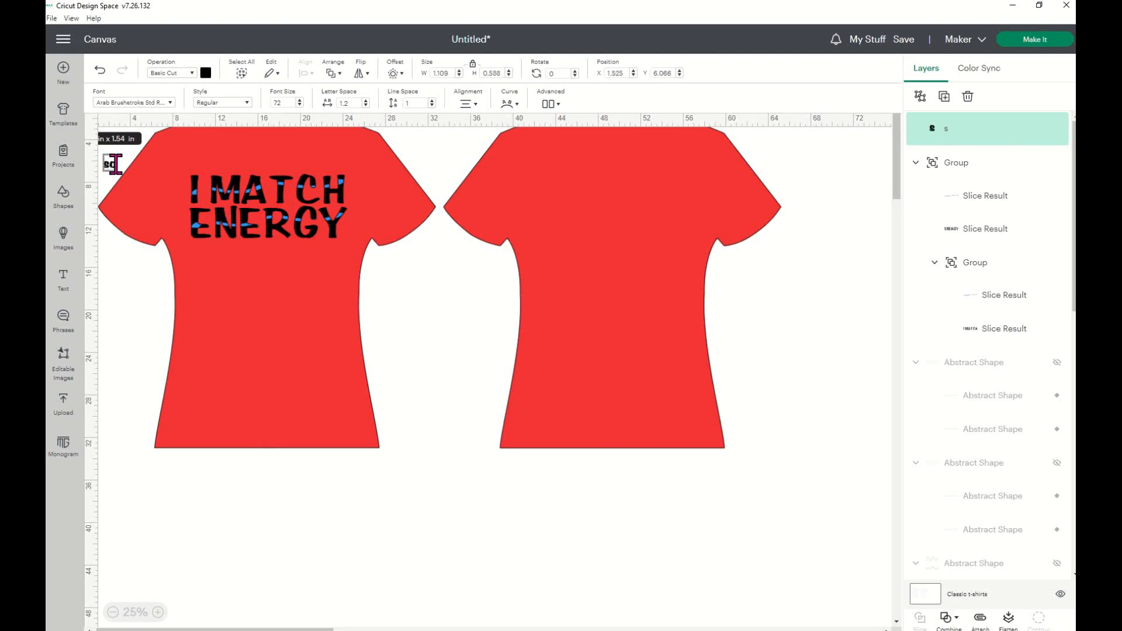
type(" ho")
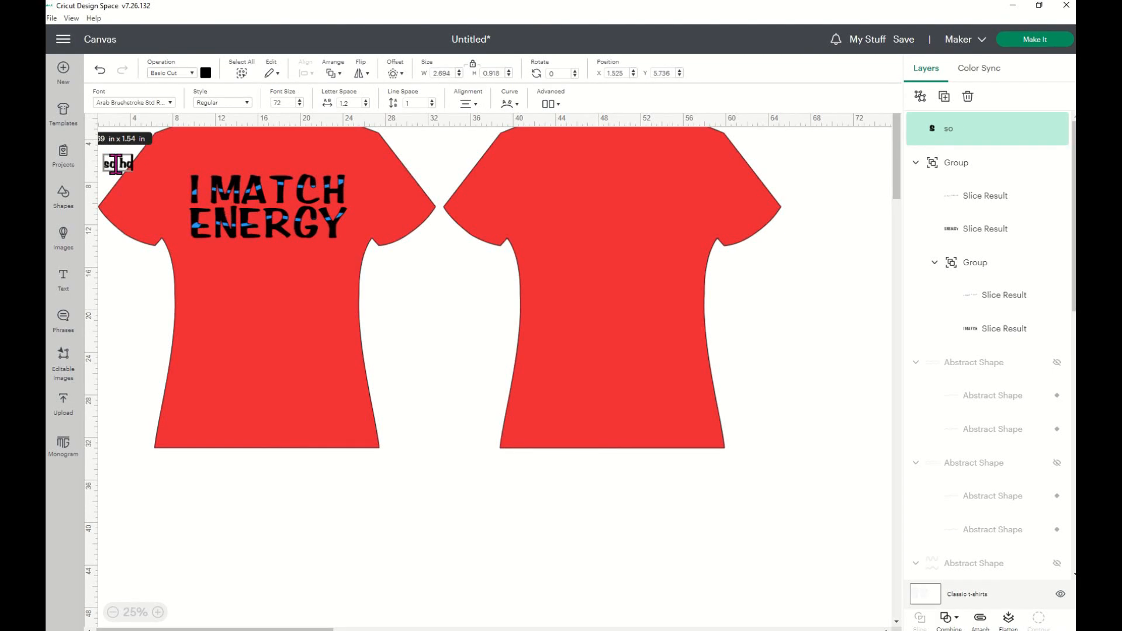
type("w")
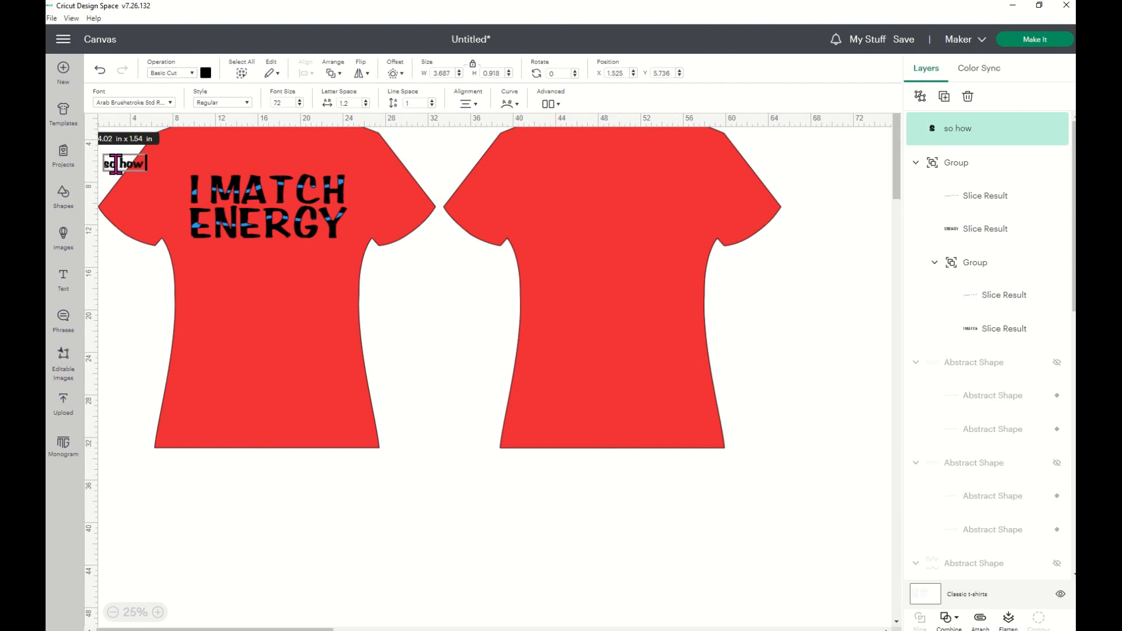
type(" we gon a")
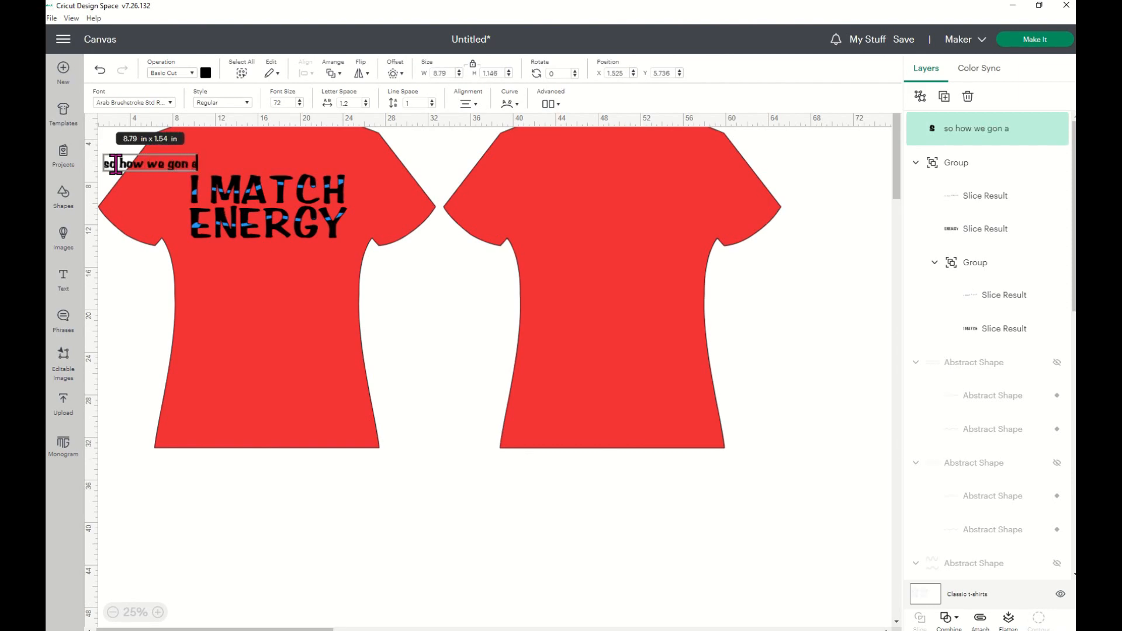
type("ct today")
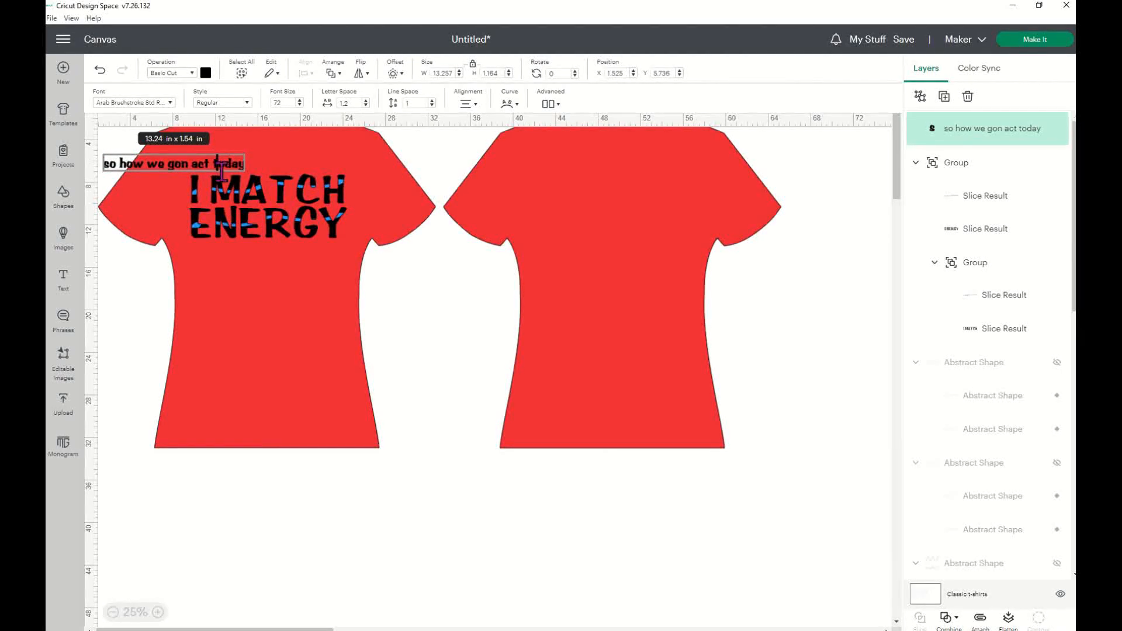
left_click_drag(138, 172, 224, 255)
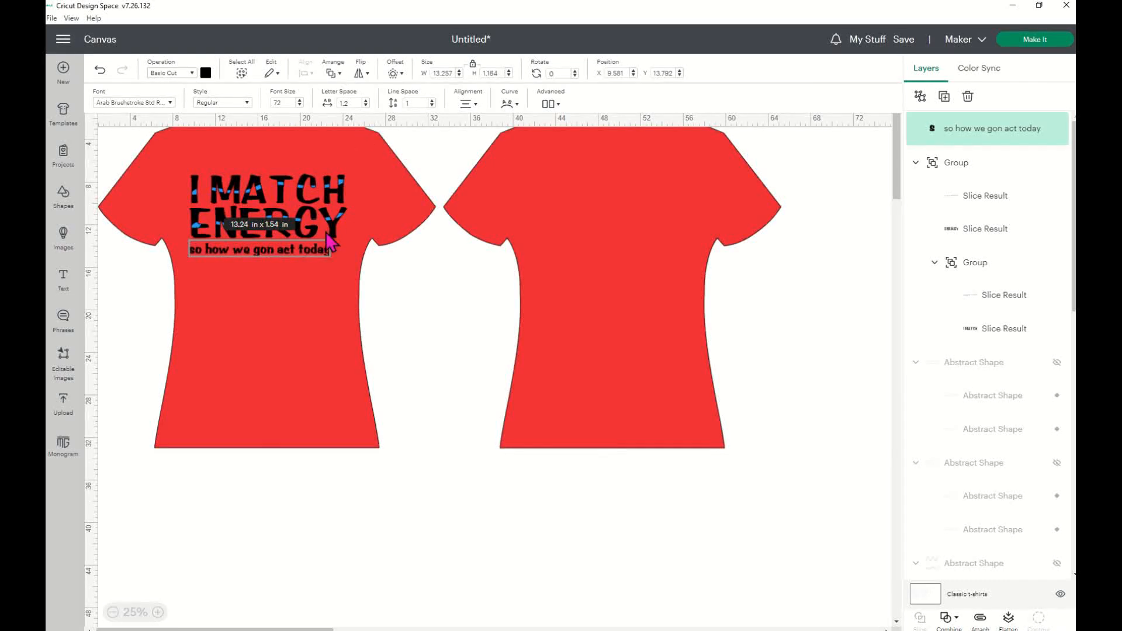
Enlarge the tagline to about 36.7 in wide, widen its text box to about 38.6 in and append a question mark after "today"
left_click_drag(331, 256, 580, 278)
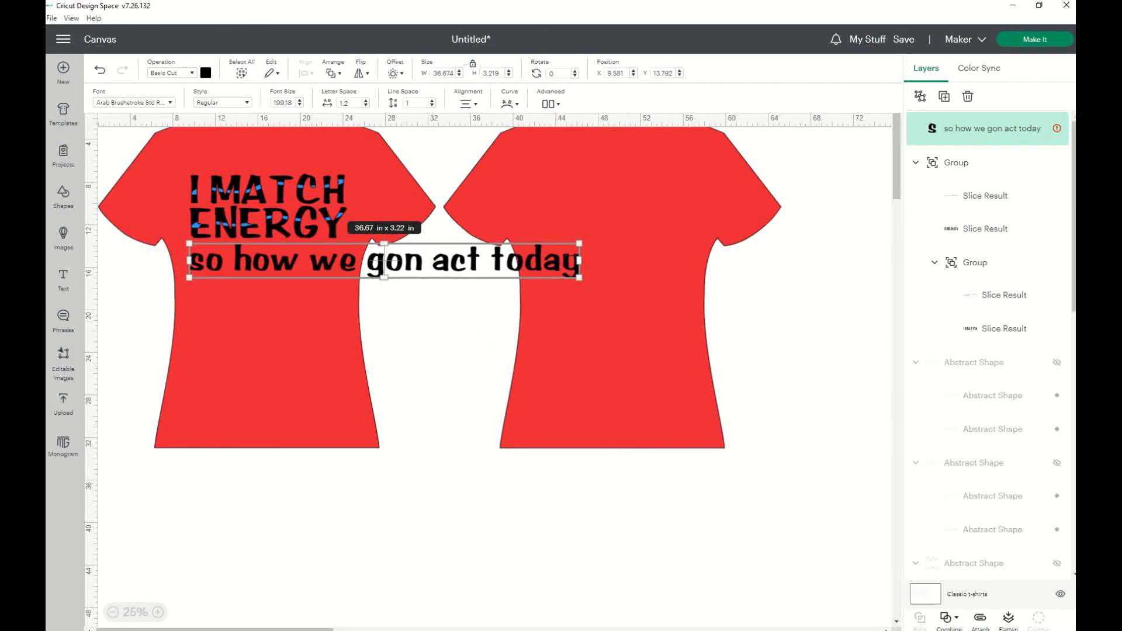
double_click(438, 268)
left_click(429, 260)
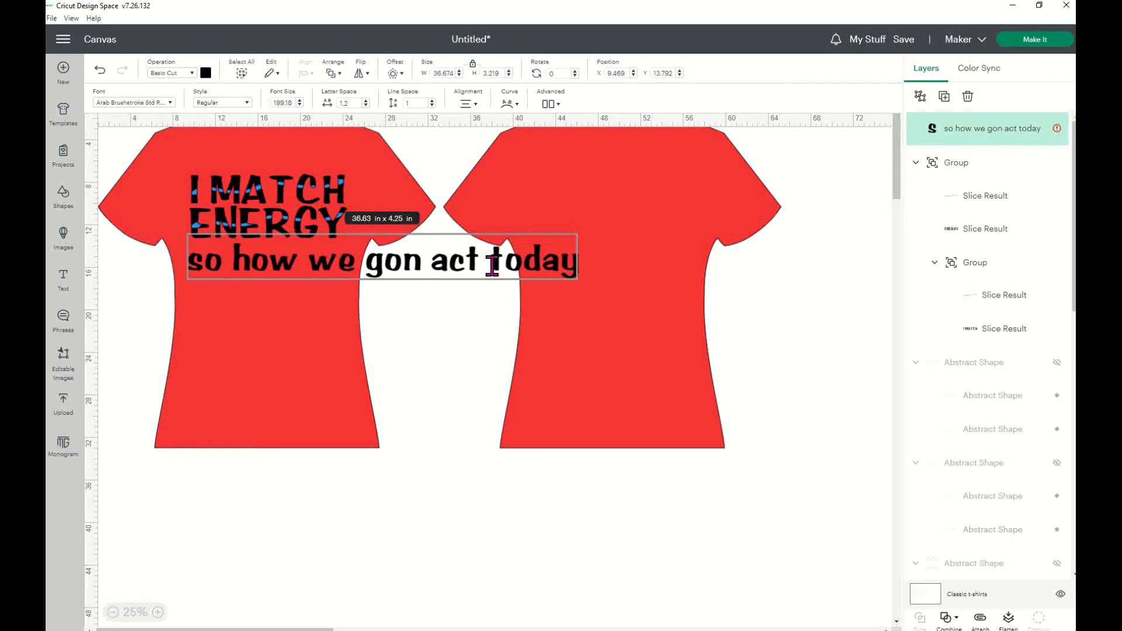
type("?")
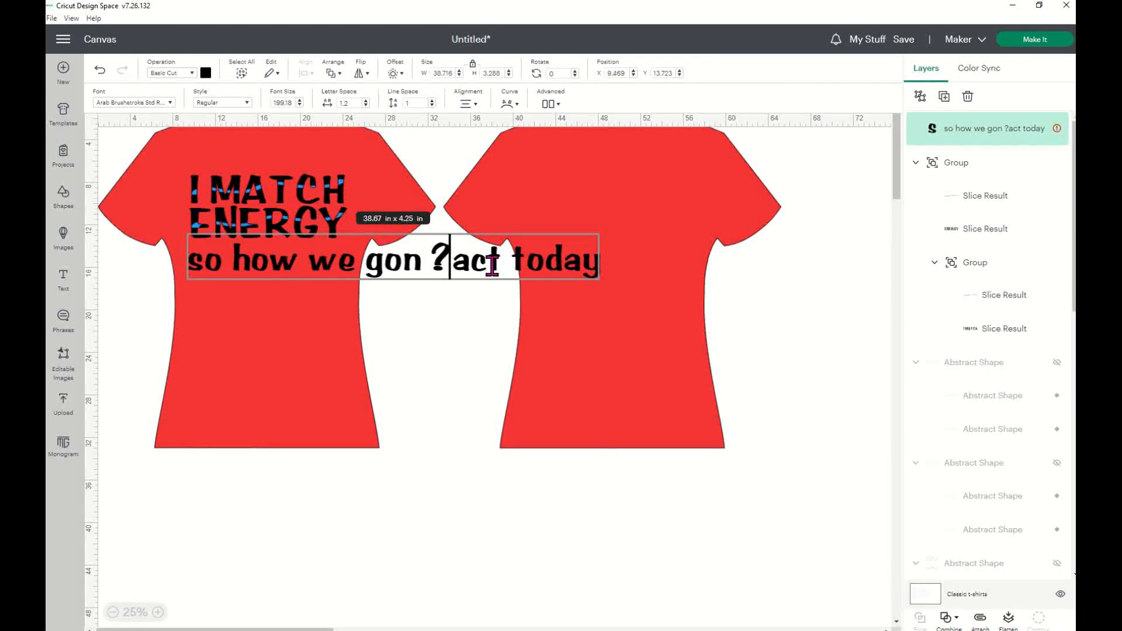
key("BackSpace")
left_click(571, 257)
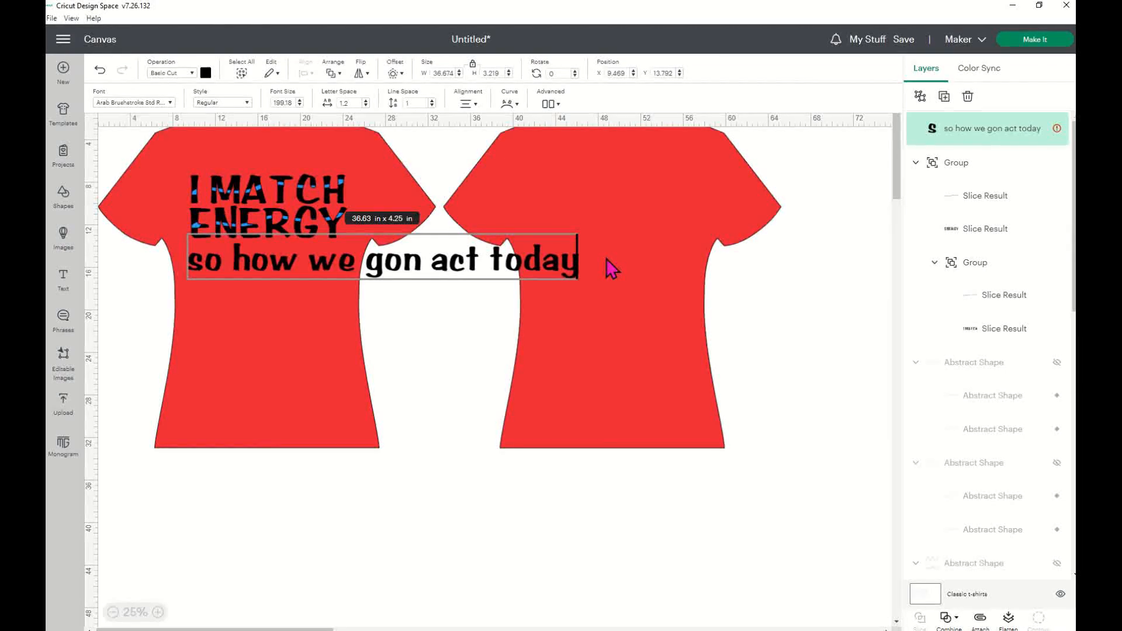
key("Escape")
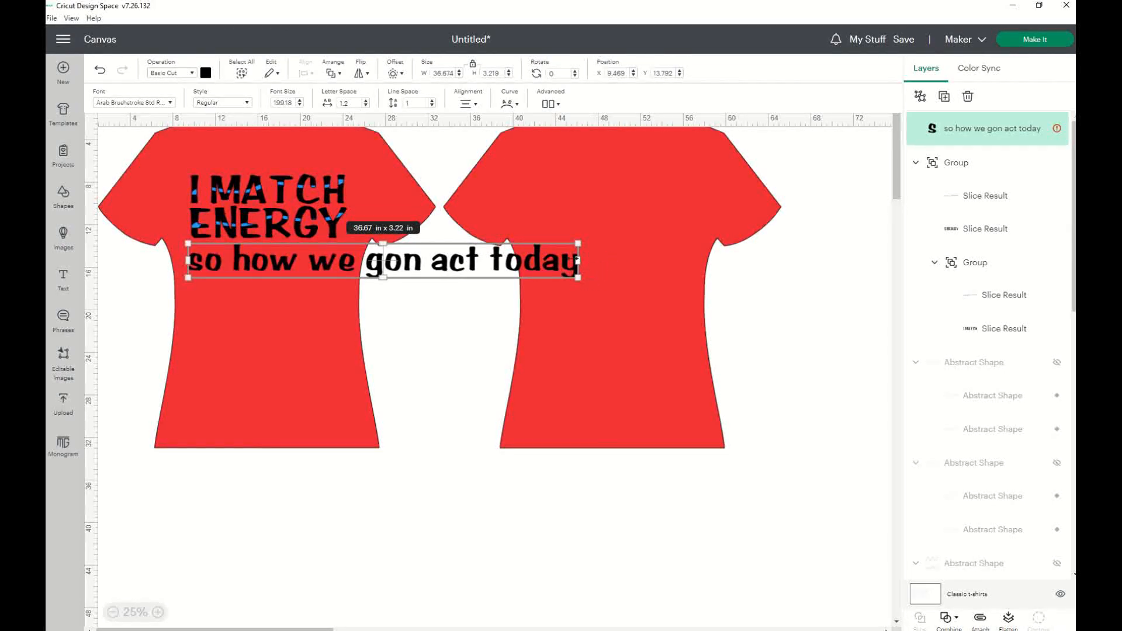
left_click_drag(578, 260, 598, 274)
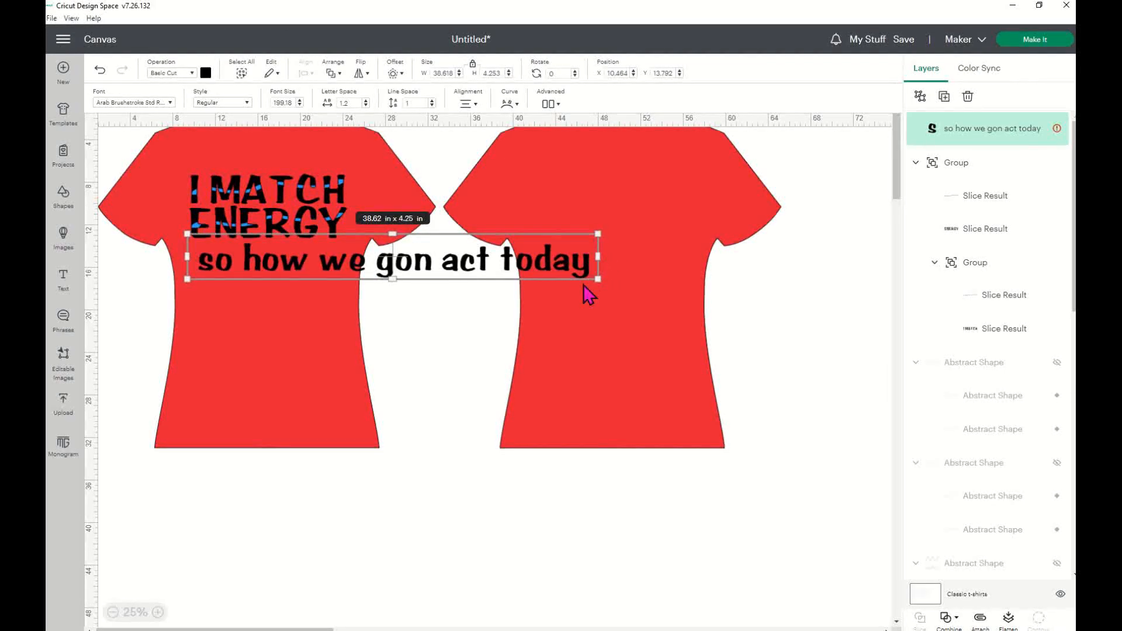
double_click(595, 270)
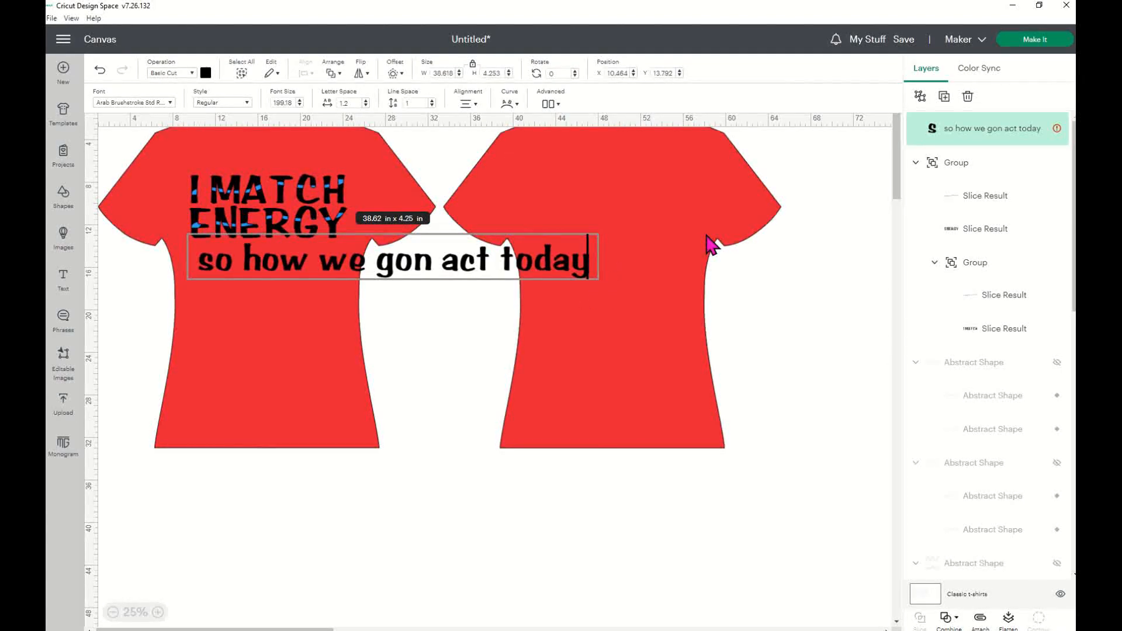
type("?")
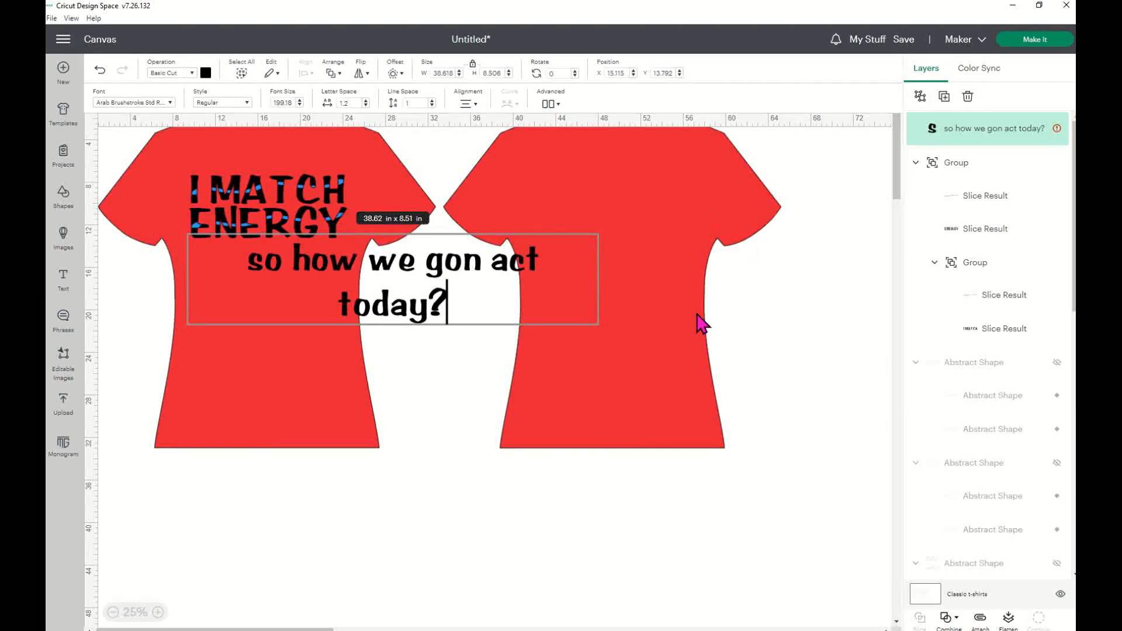
left_click(484, 446)
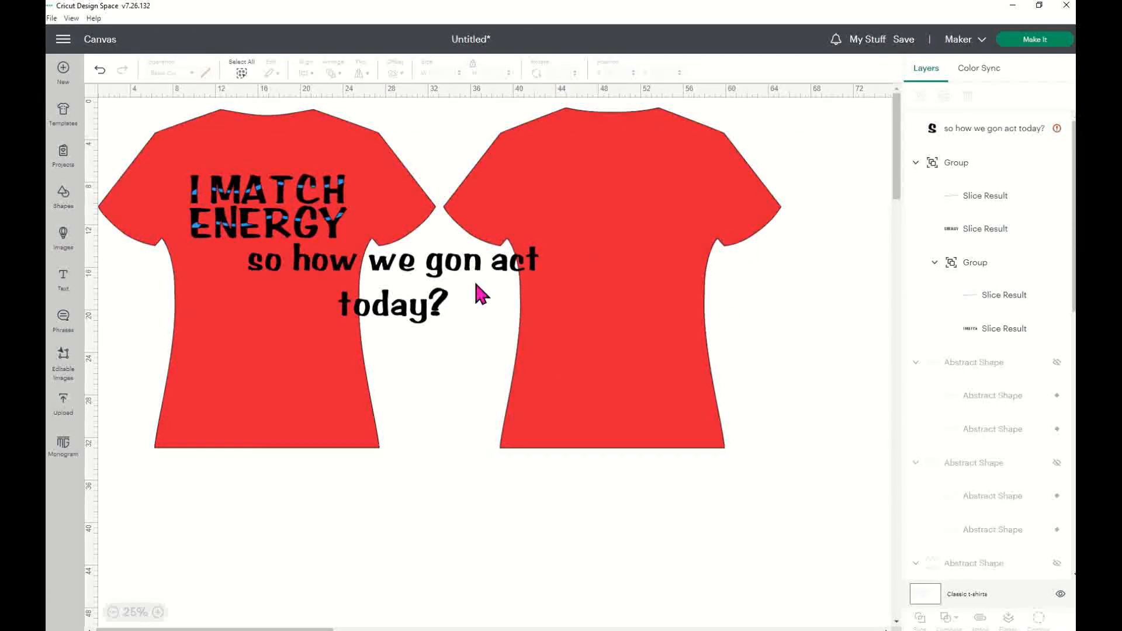
Widen the tagline's text box until it fits on one line and scale the text down to about 16.2 in wide
left_click(452, 310)
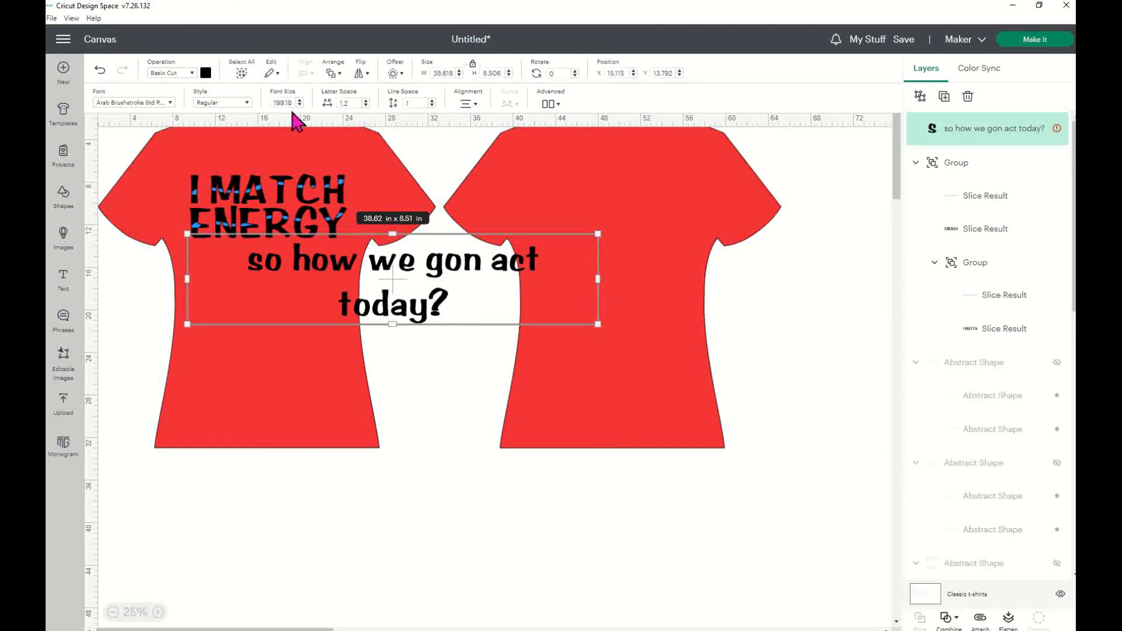
left_click_drag(597, 281, 657, 279)
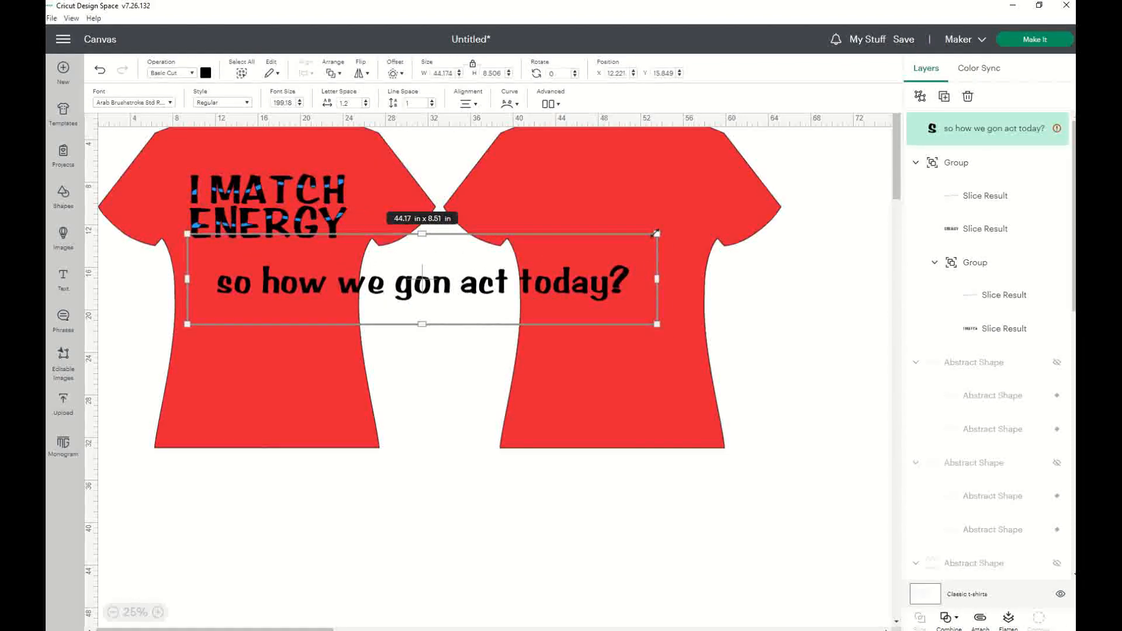
left_click_drag(650, 234, 358, 291)
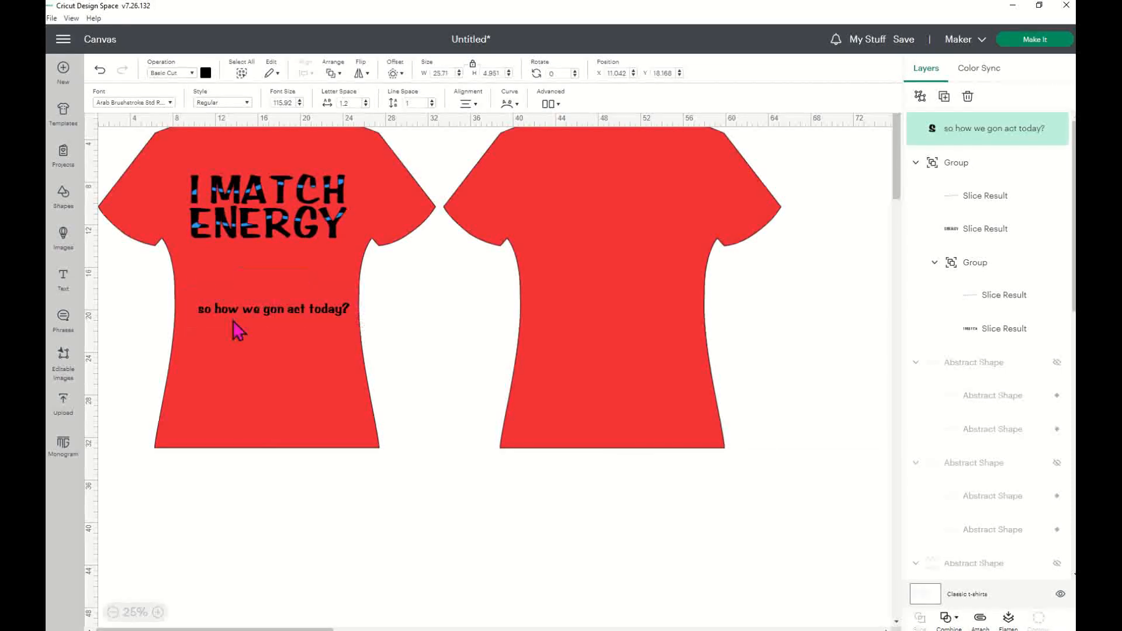
left_click(310, 313)
left_click(313, 314)
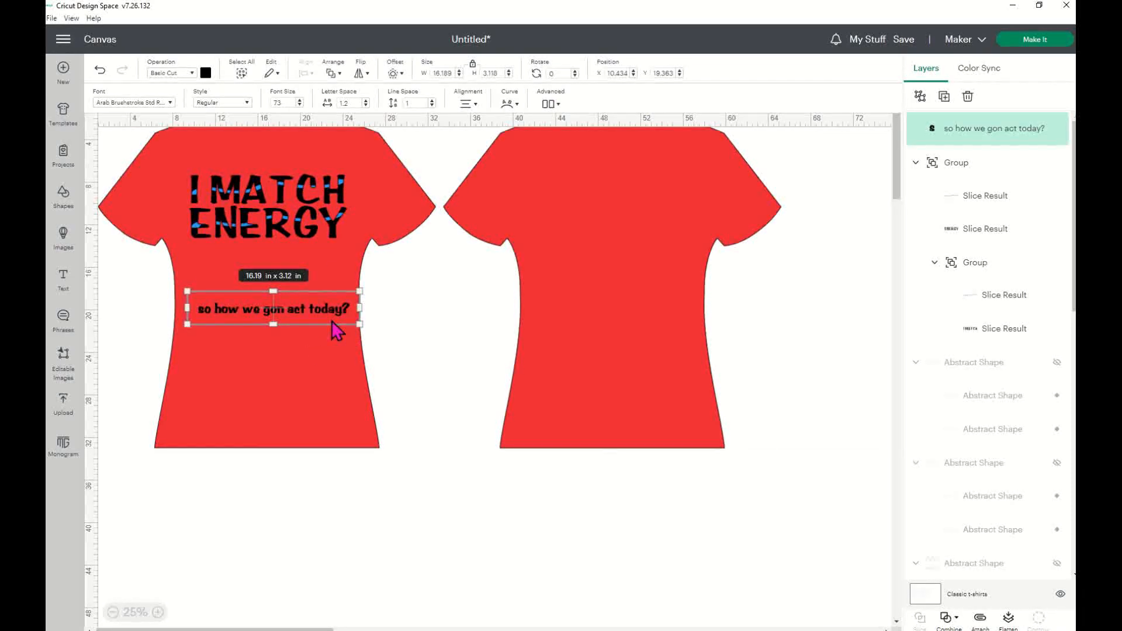
Narrow the tagline's text box to about 15 in and position the line centered just beneath ENERGY
left_click(331, 319)
left_click(337, 321)
left_click(331, 291)
left_click_drag(337, 306, 340, 255)
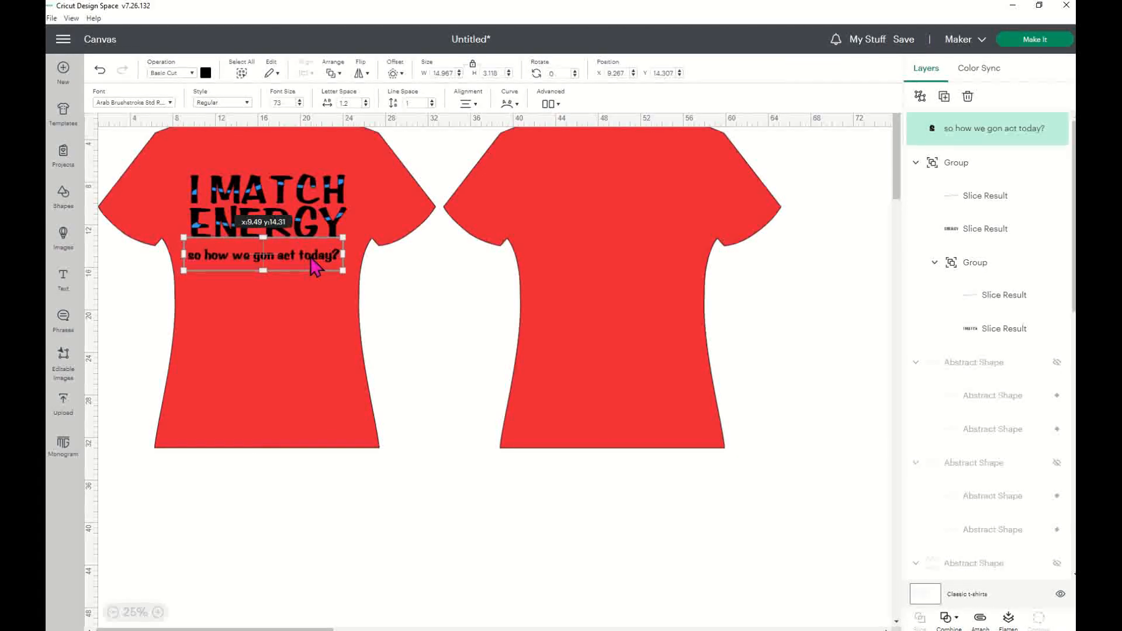
left_click(364, 295)
left_click_drag(289, 251, 299, 252)
left_click(321, 275)
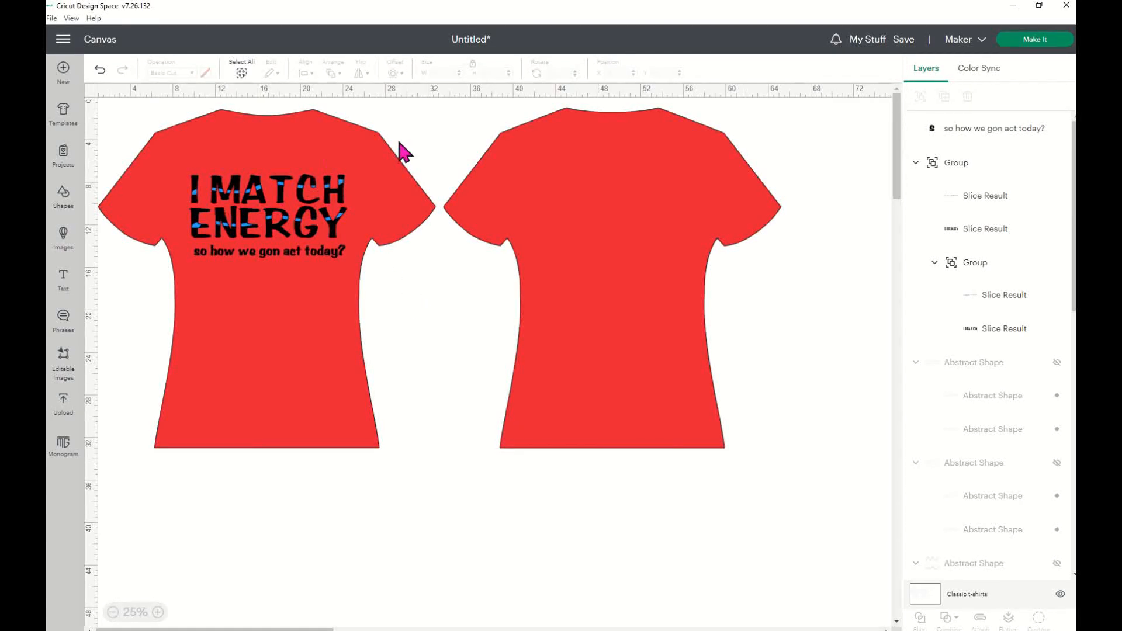
Group the tagline with the I MATCH ENERGY design and nudge the group slightly on the first shirt's chest
left_click_drag(156, 151, 489, 326)
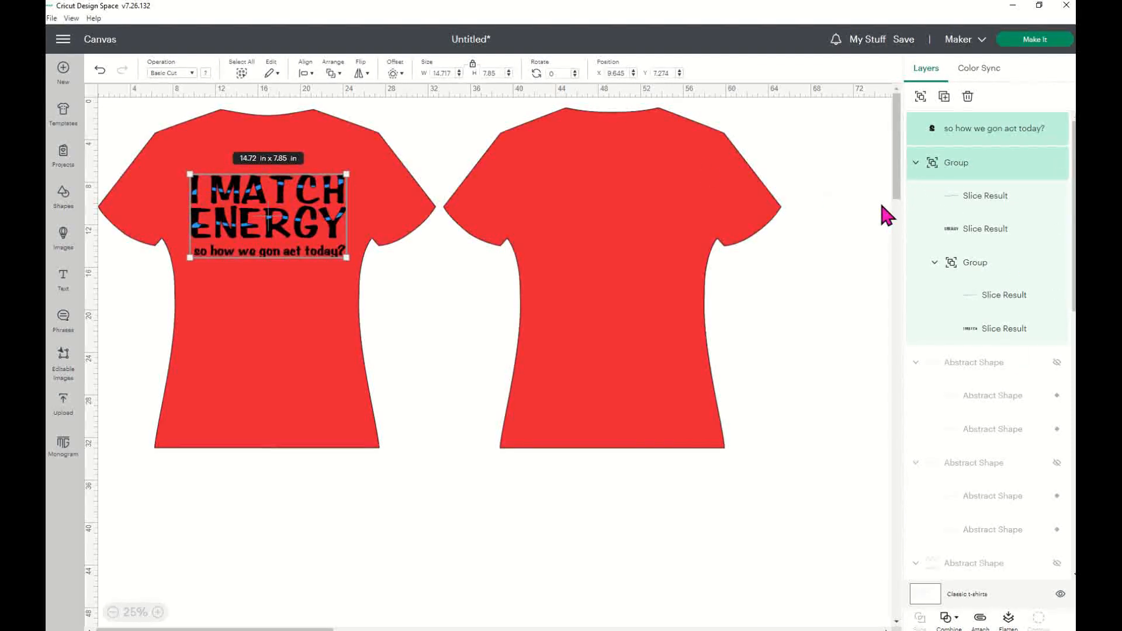
left_click(921, 97)
mouse_move(299, 226)
left_mouse_down()
mouse_move(664, 365)
mouse_move(696, 324)
mouse_move(221, 266)
mouse_move(305, 229)
left_mouse_up()
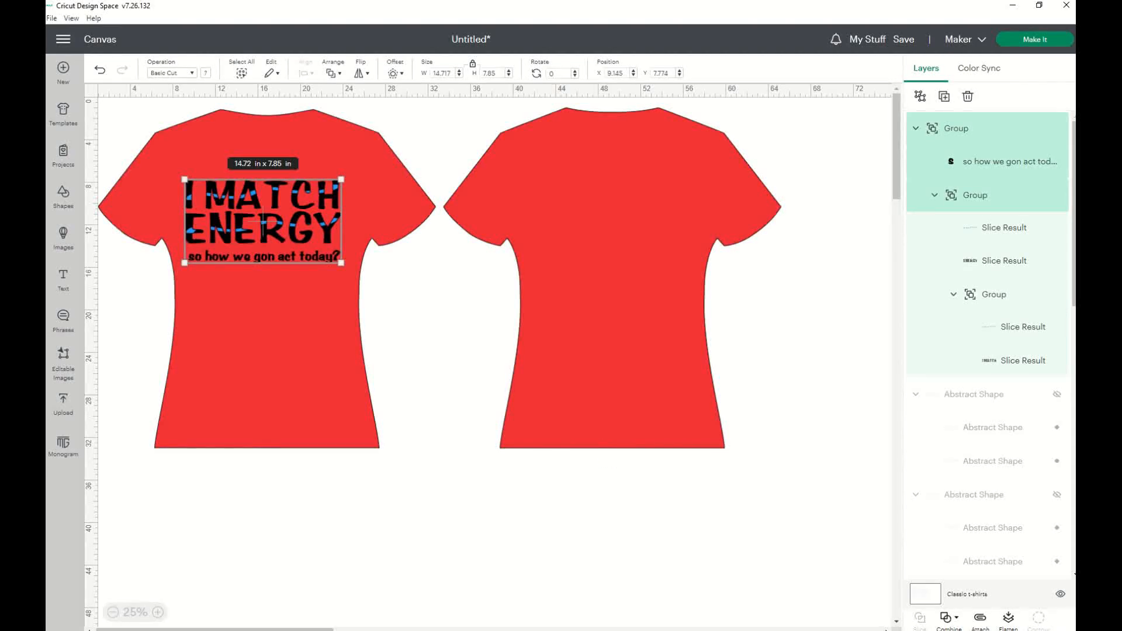
Try several colors on the t-shirt template, including white, light orange, purple and light gray, and settle on medium gray
left_click(1009, 594)
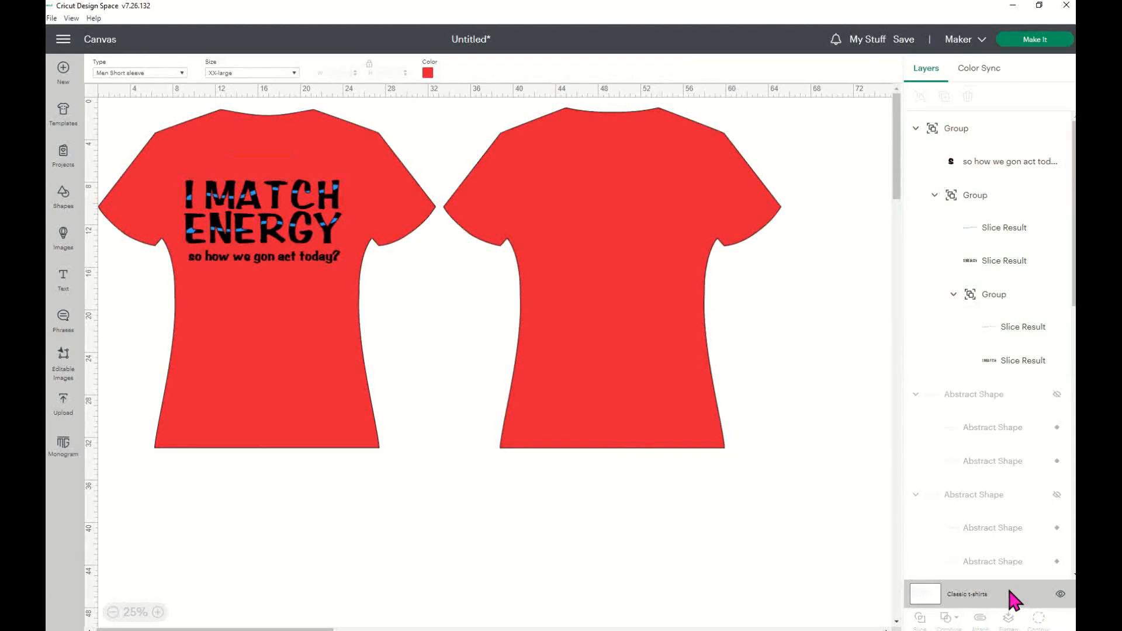
left_click(428, 73)
left_click(442, 176)
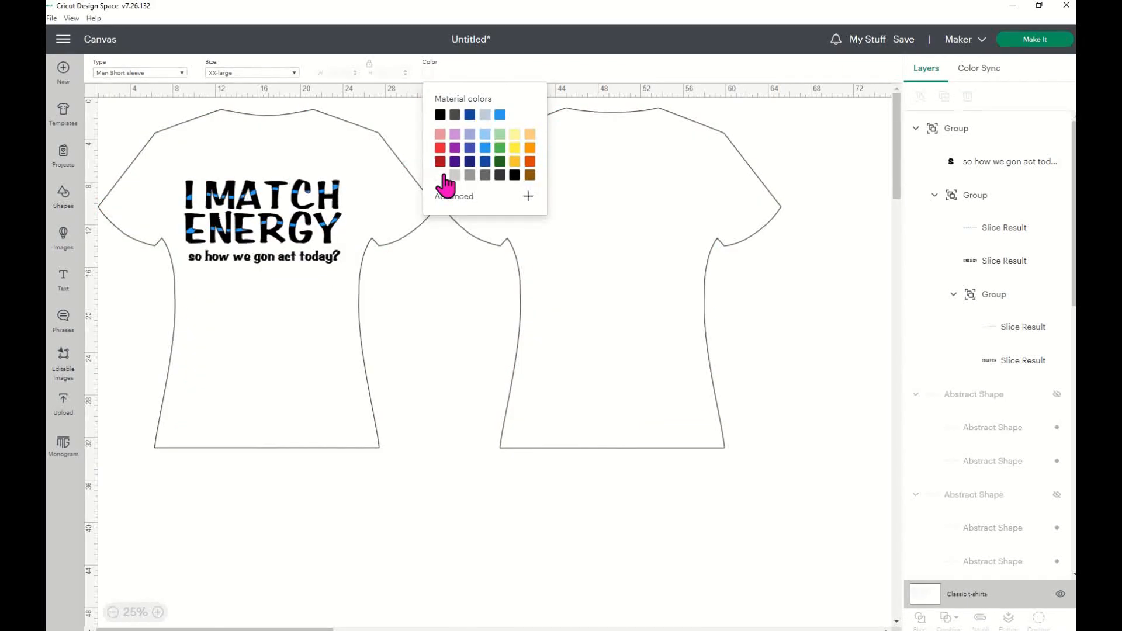
left_click(530, 162)
left_click(530, 148)
left_click(529, 135)
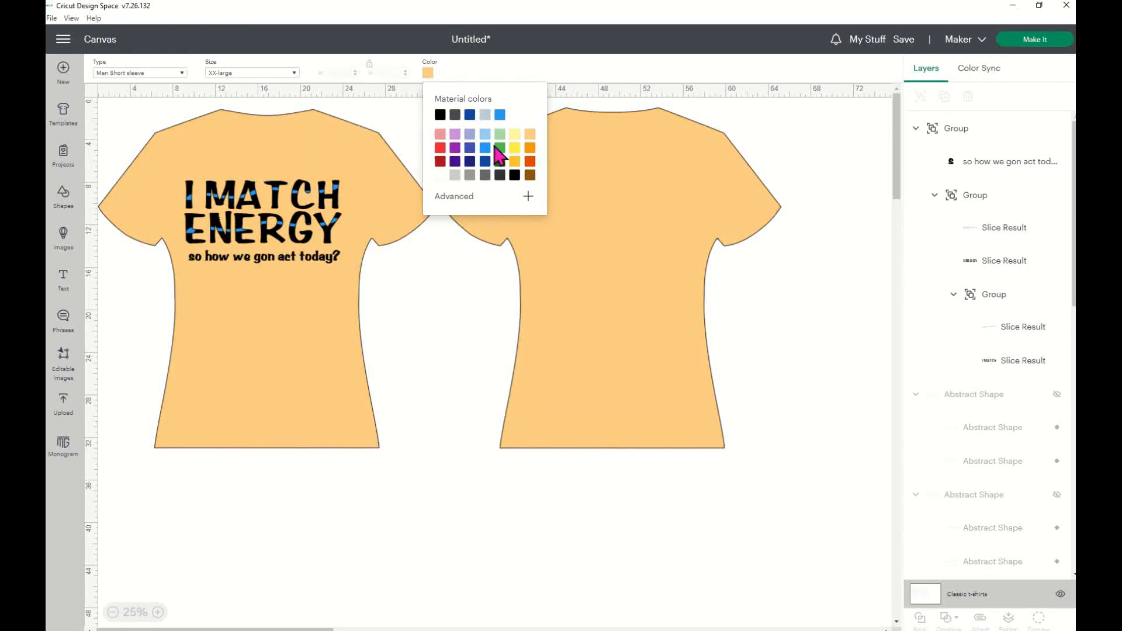
left_click(470, 149)
left_click(456, 150)
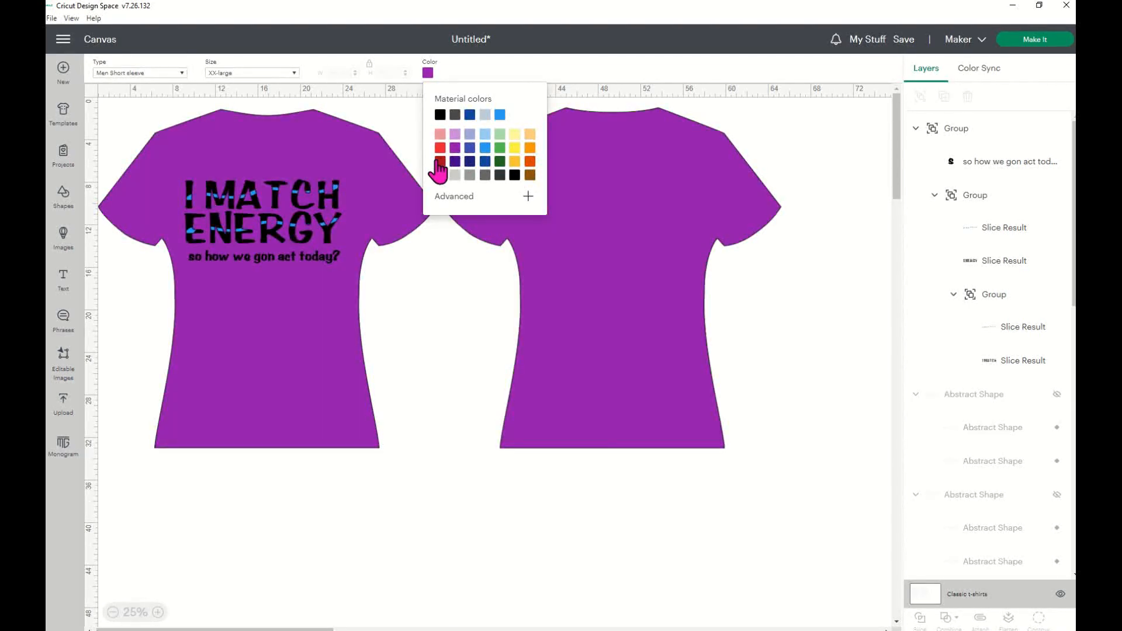
left_click(441, 161)
left_click(441, 149)
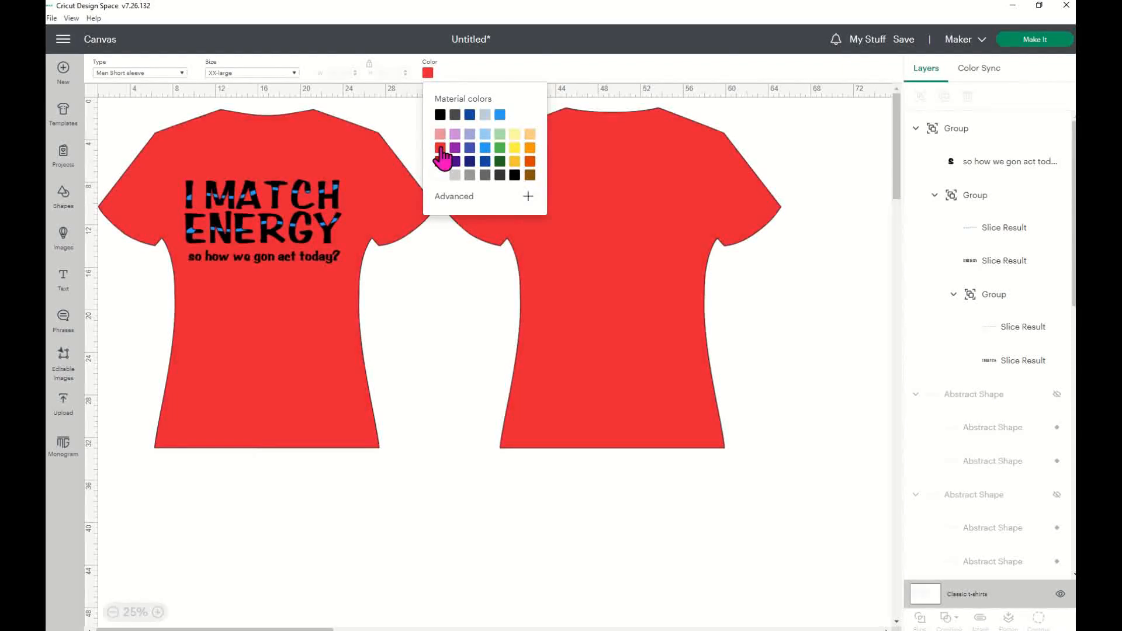
left_click(457, 176)
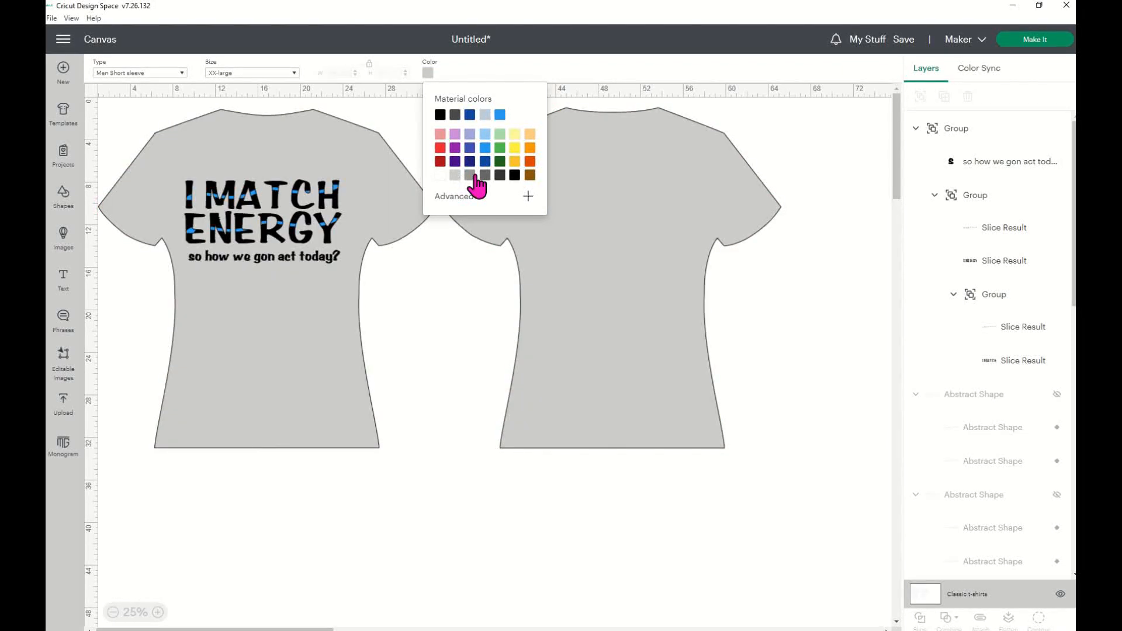
left_click(471, 175)
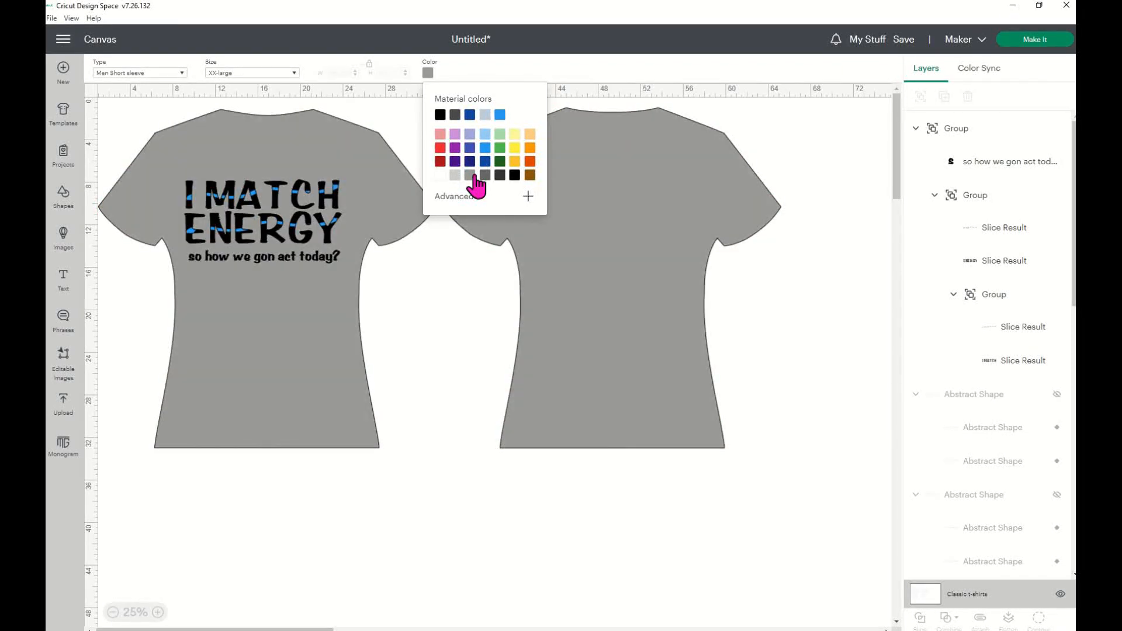
Nudge the grouped design back toward the chest's center and set its width to 11.5 in with the proportions unlocked
left_click_drag(316, 216, 323, 213)
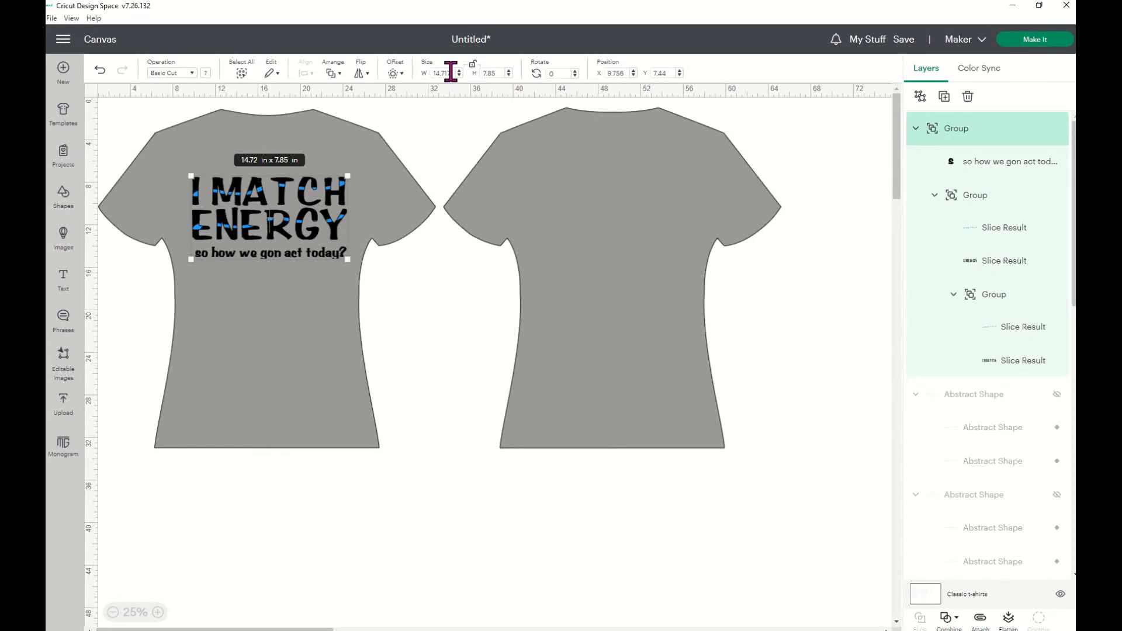
left_click_drag(454, 73, 428, 82)
type("11.5")
key("Tab")
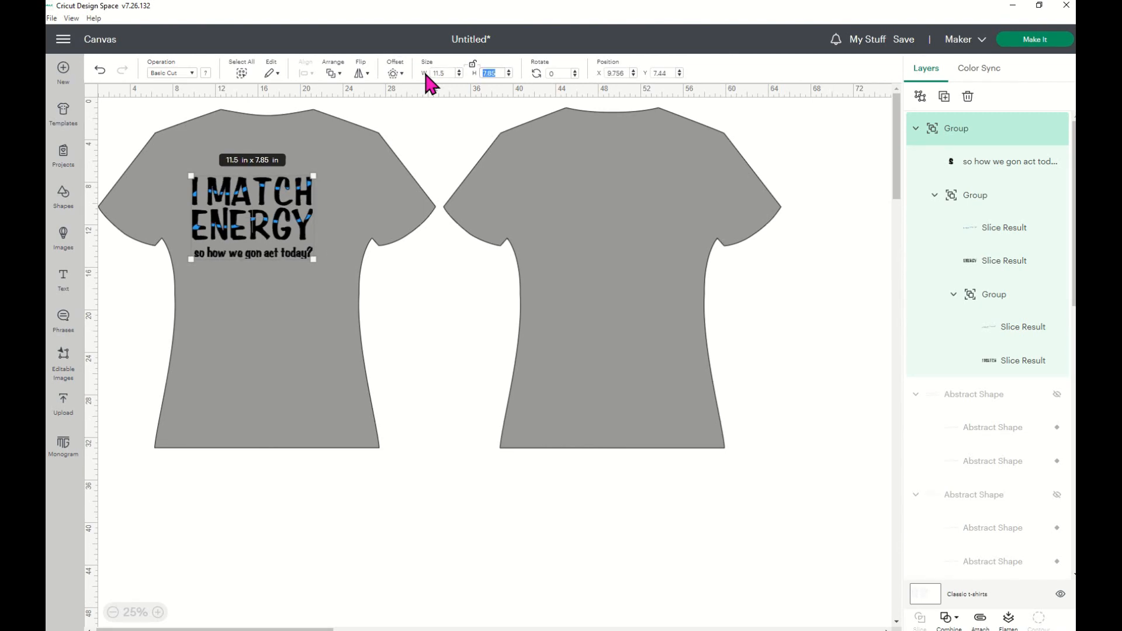
Set the grouped design's height to 14 in and reposition it at the center of the first shirt's chest
type("14")
key("Tab")
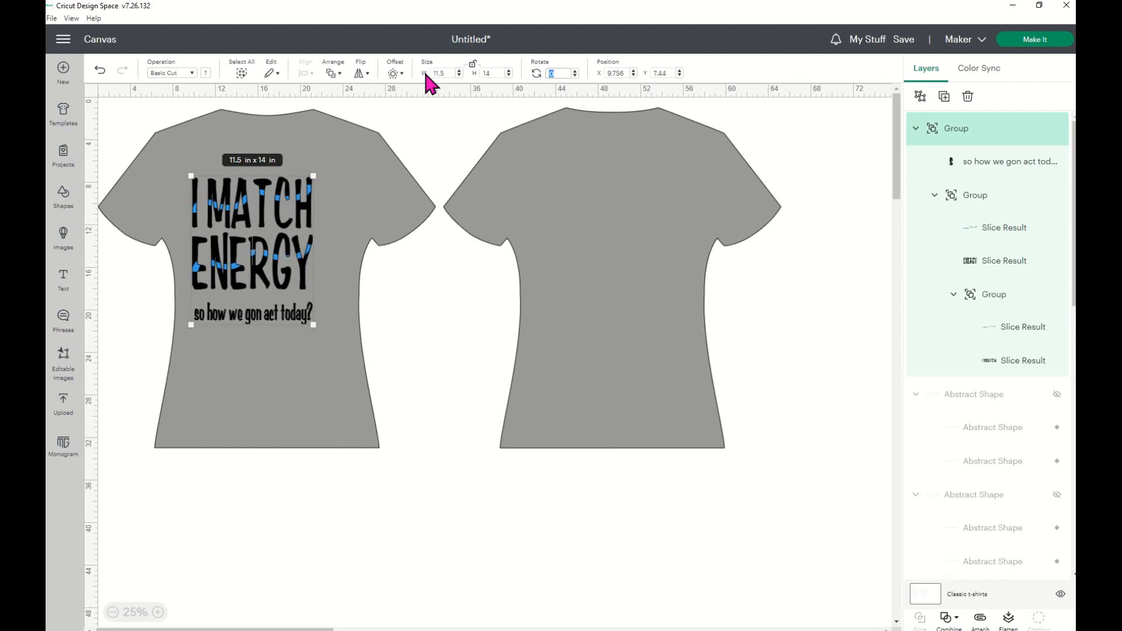
left_click_drag(267, 266, 281, 262)
left_click(401, 334)
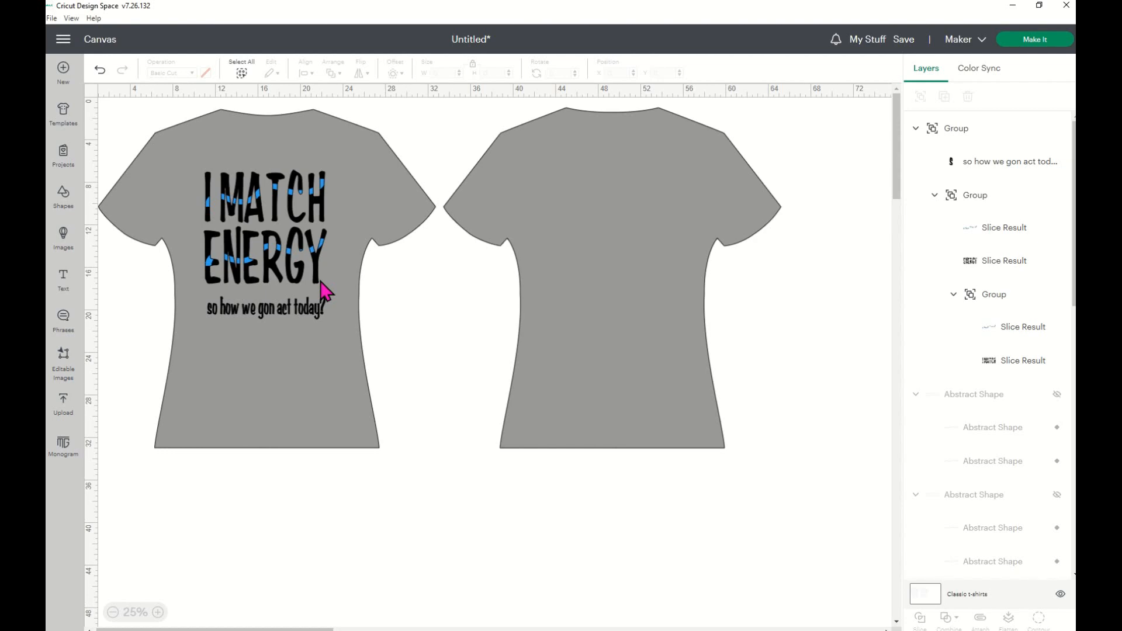
Send the resized design on to mat preparation for cutting
left_click(272, 222)
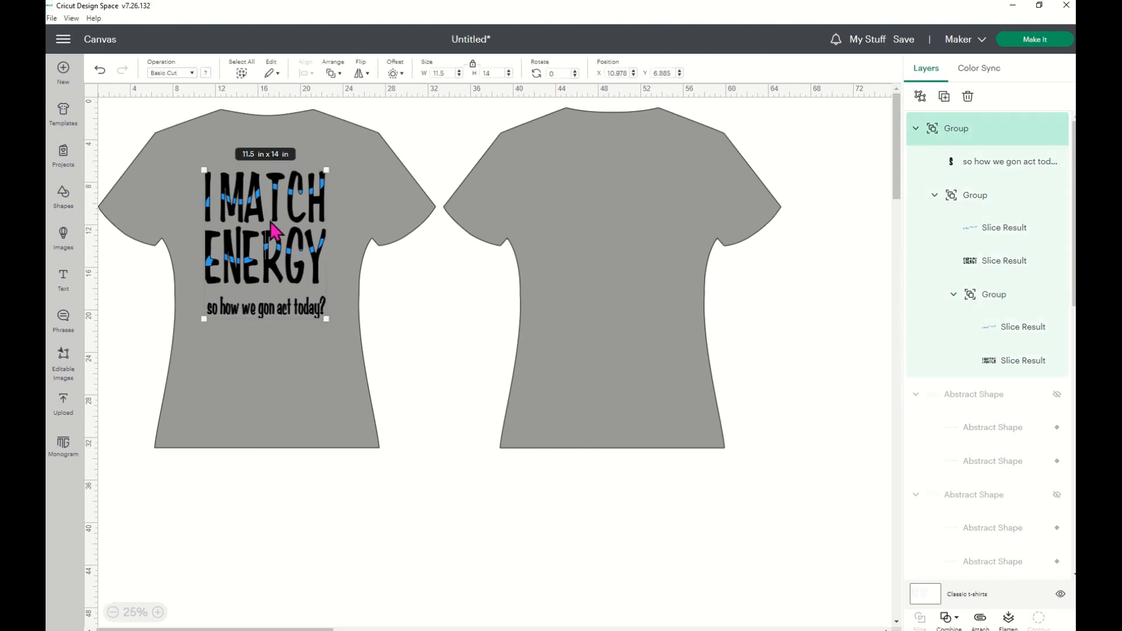
left_click(1038, 41)
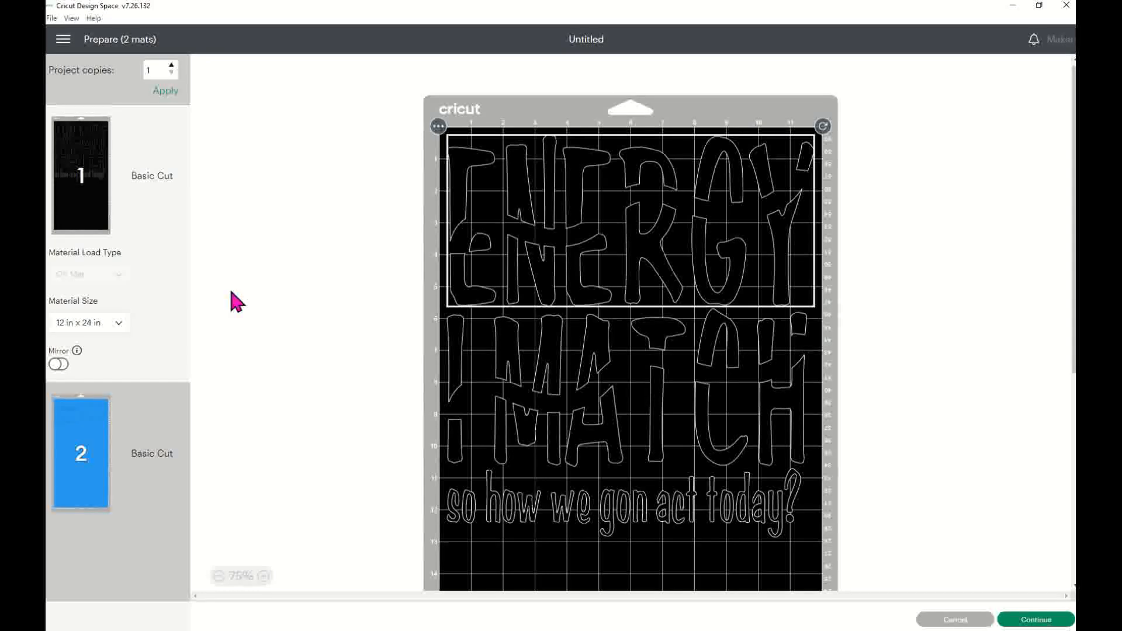
Compare the layouts of the black lettering mat and the blue slice mat in the cut preview
left_click(82, 502)
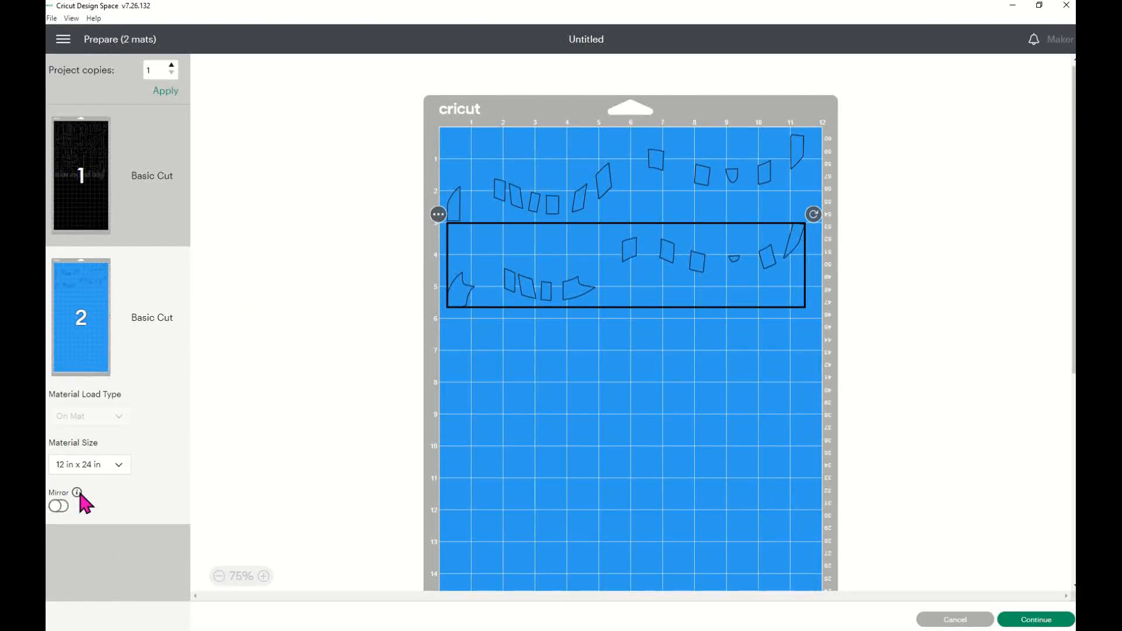
left_click(82, 212)
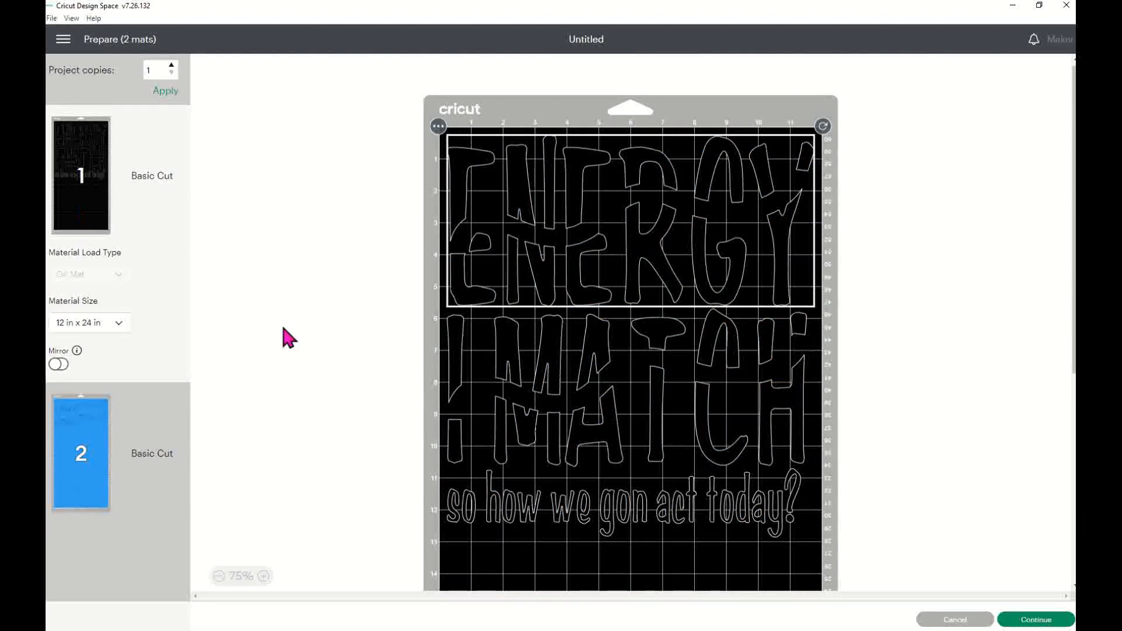
left_click(93, 461)
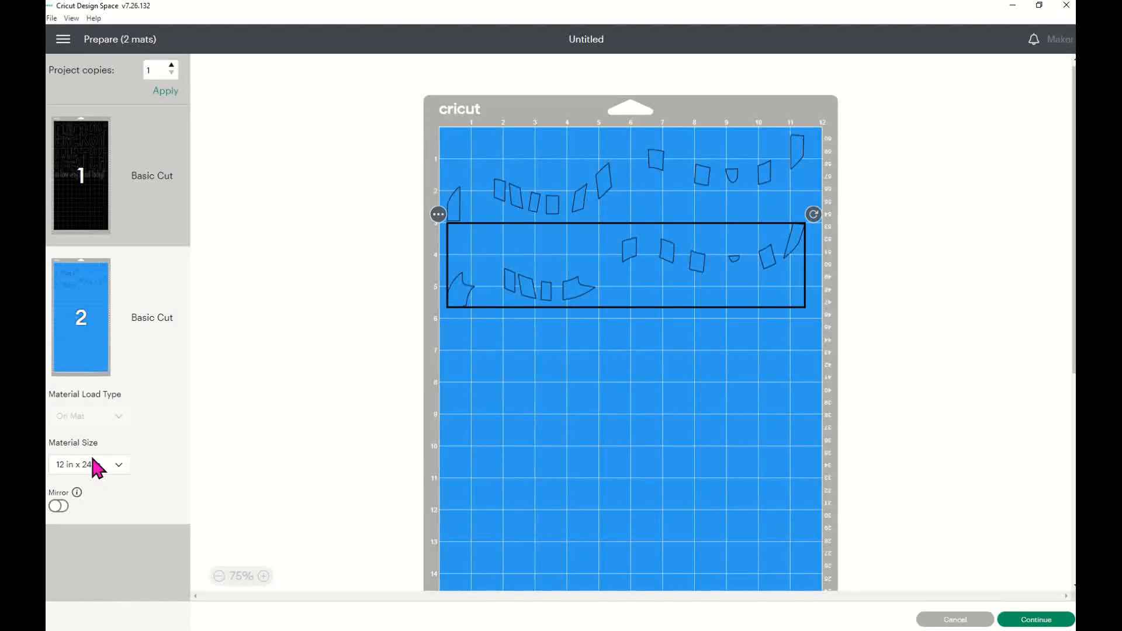
left_click(110, 192)
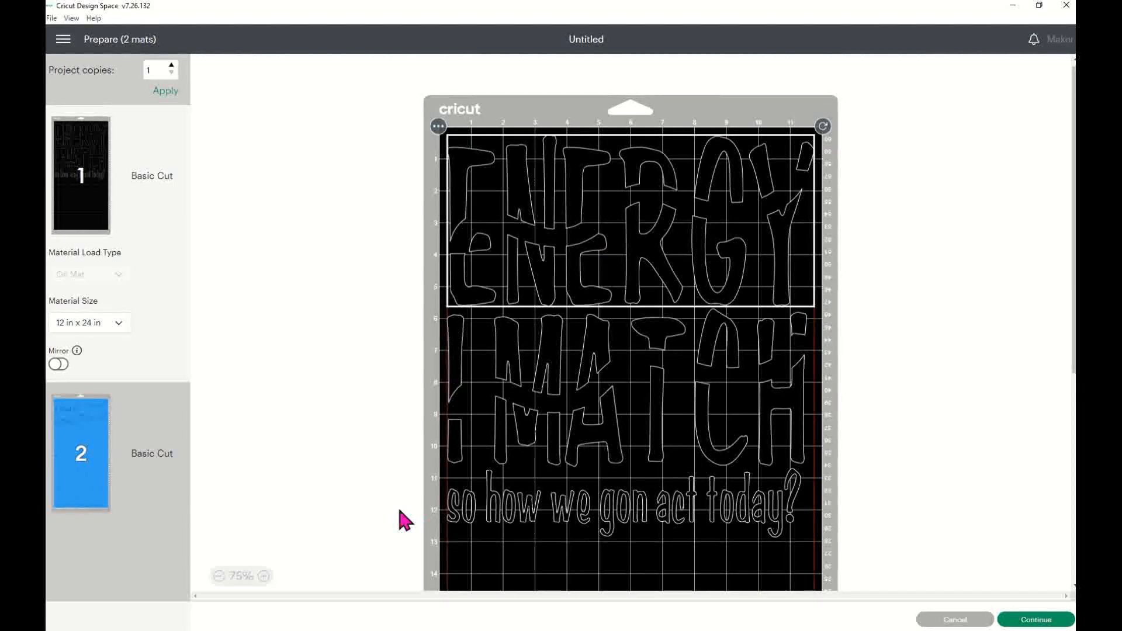
left_click(80, 491)
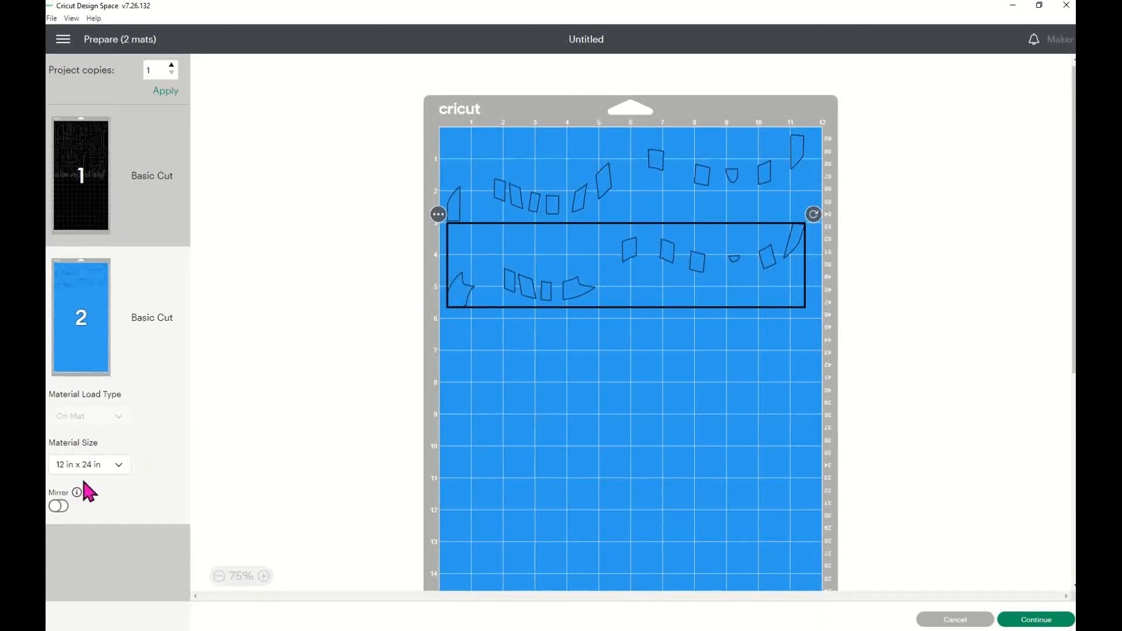
left_click(86, 217)
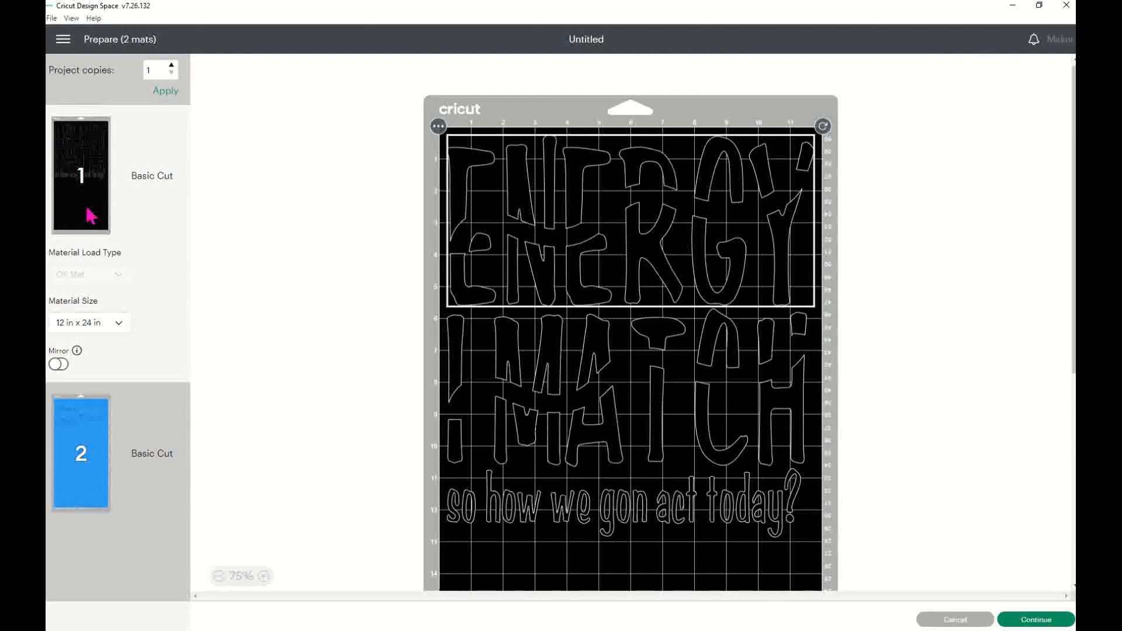
left_click(103, 486)
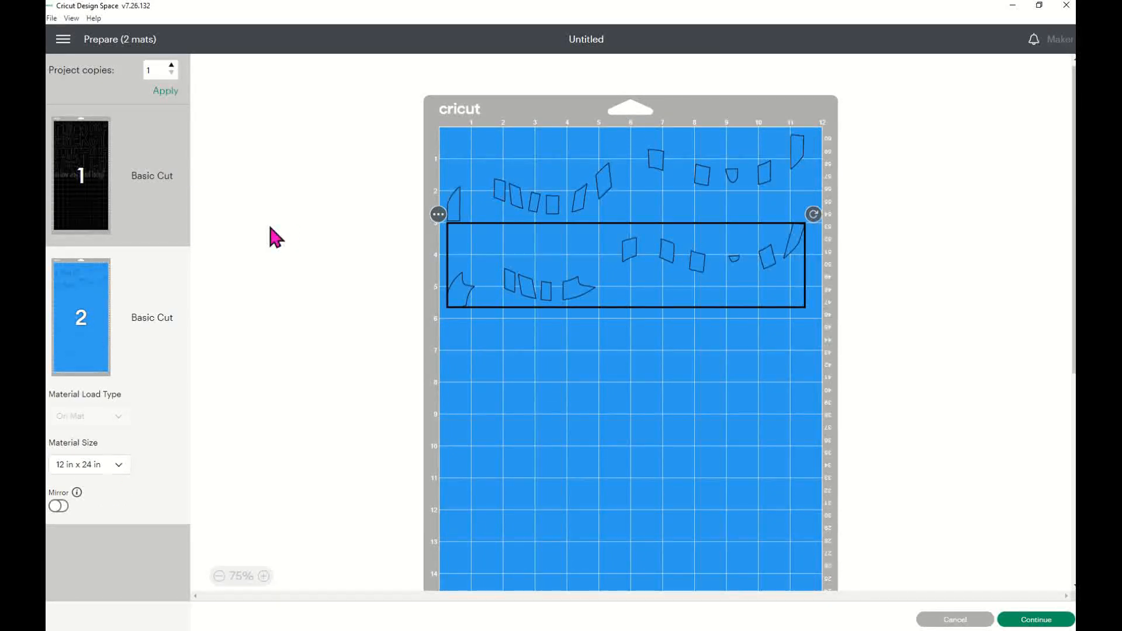
left_click(94, 194)
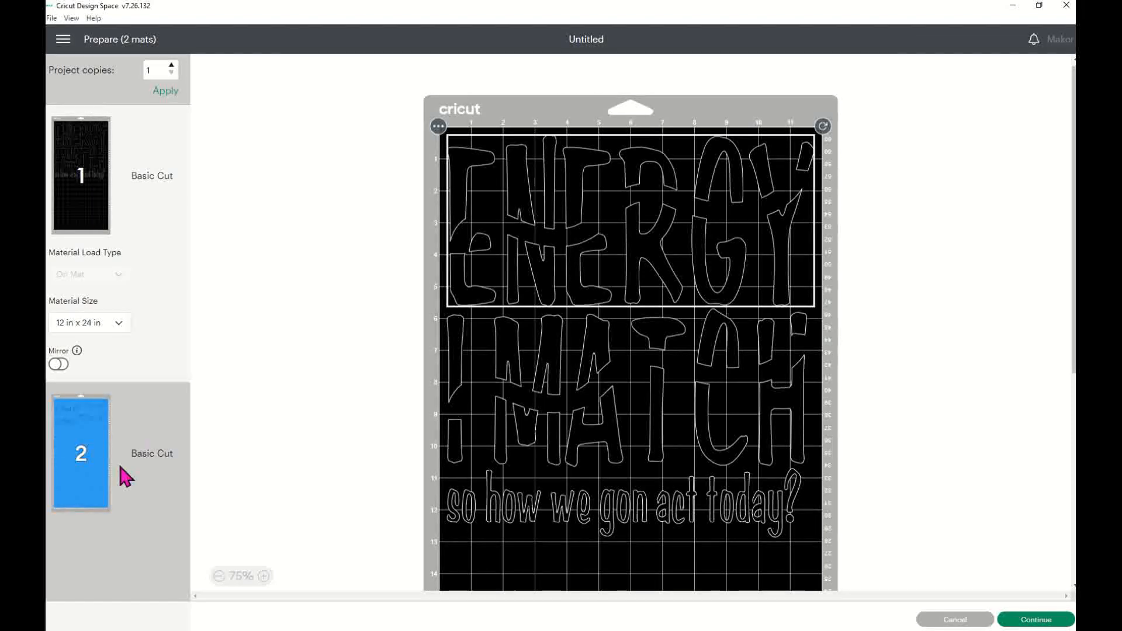
left_click(108, 483)
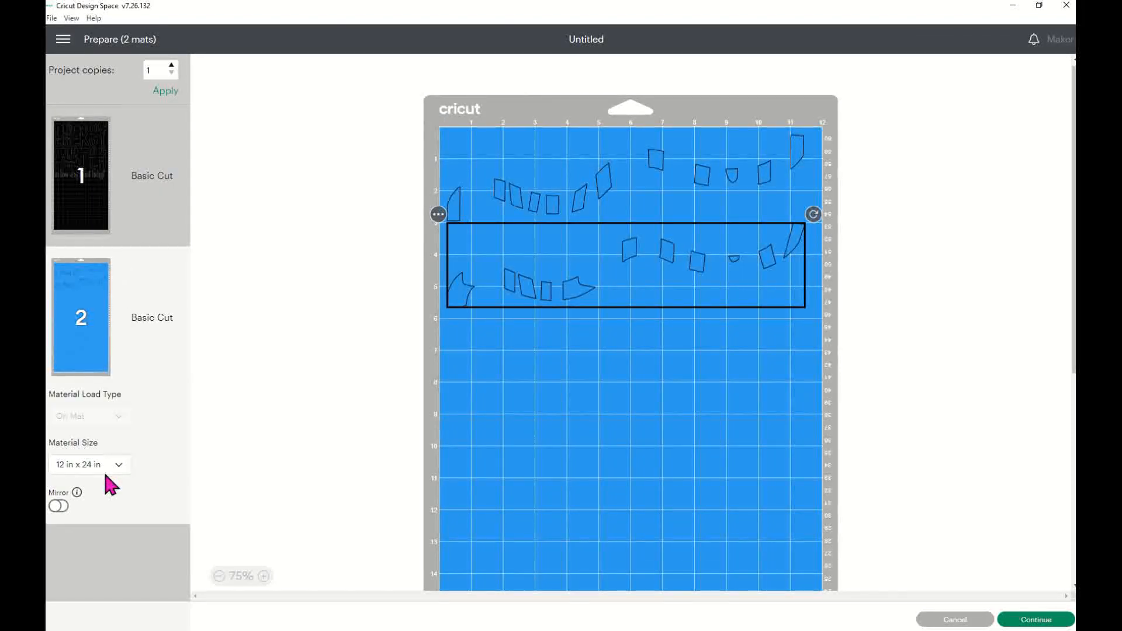
left_click(105, 205)
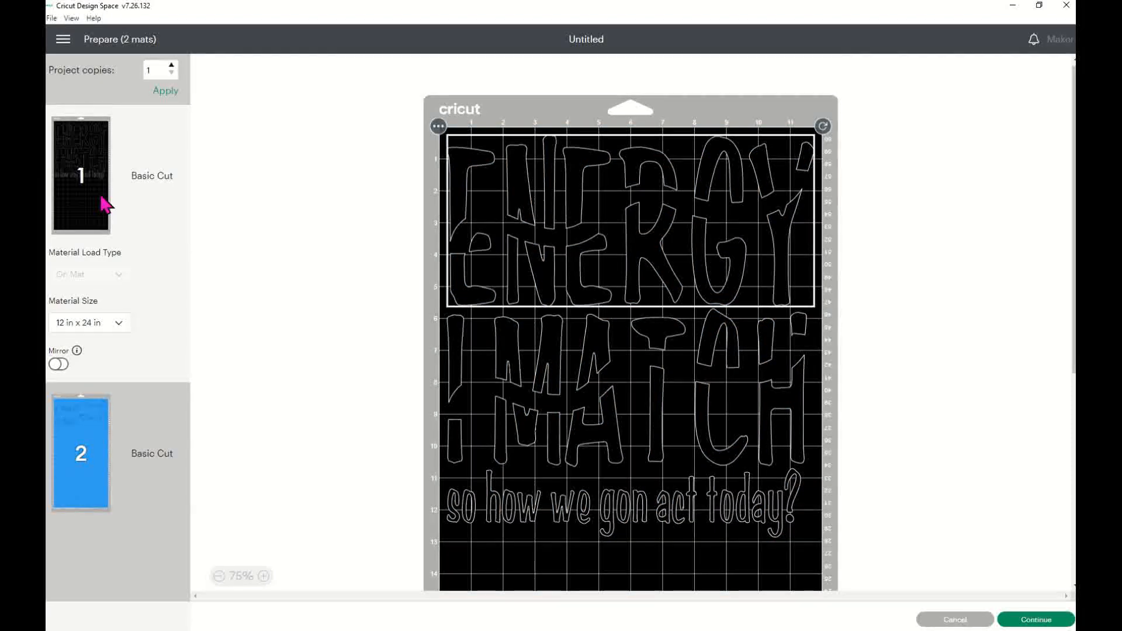
left_click(107, 468)
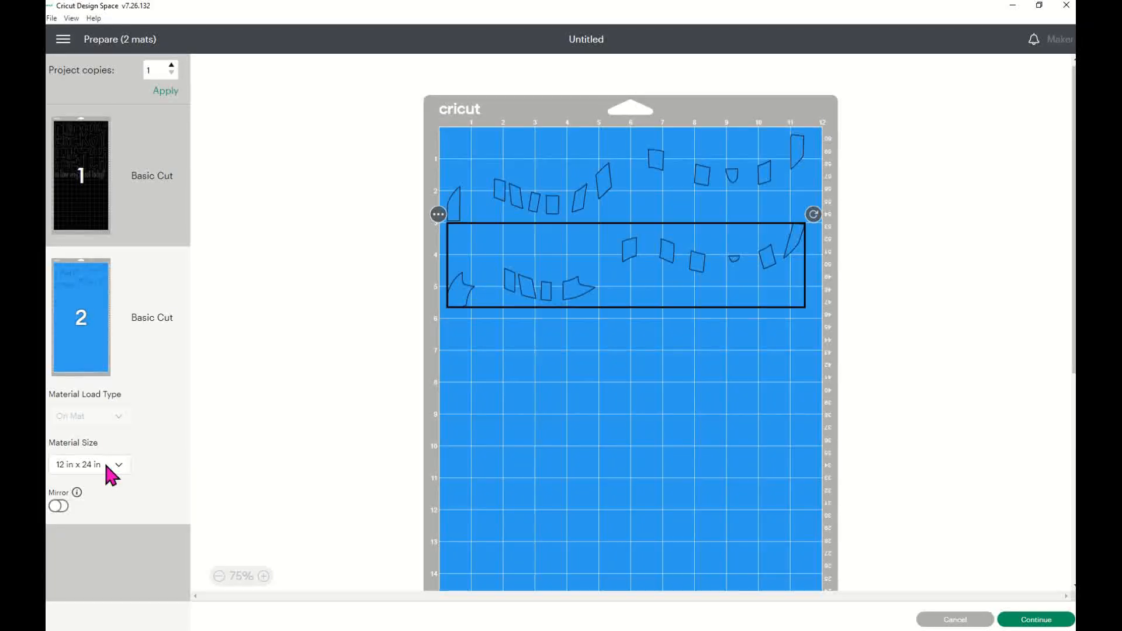
left_click(122, 177)
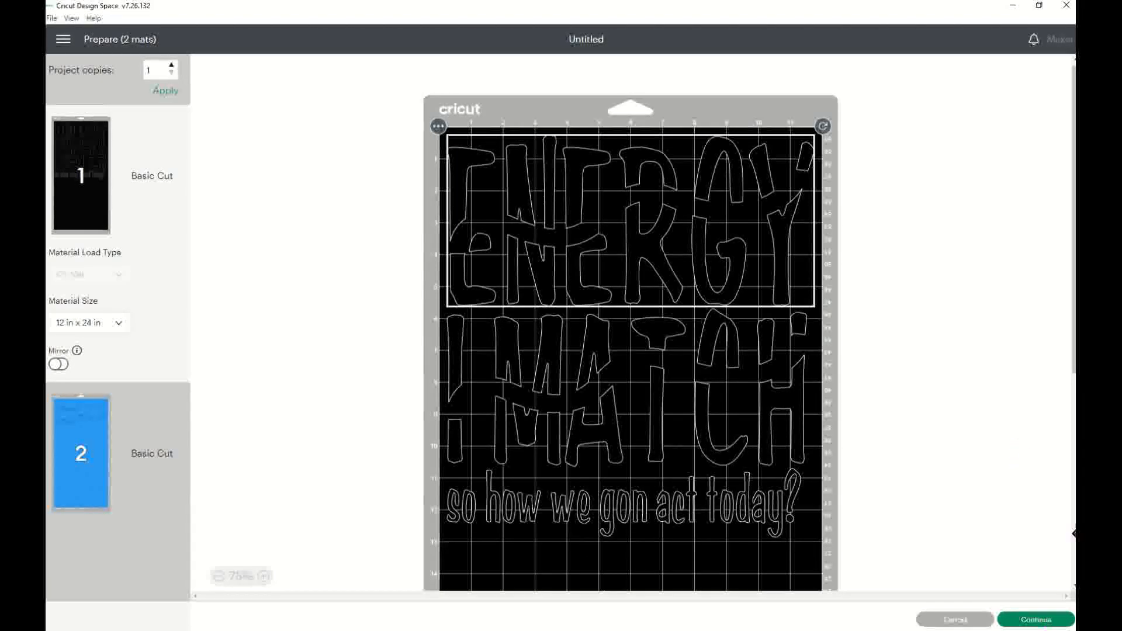
left_click(1050, 622)
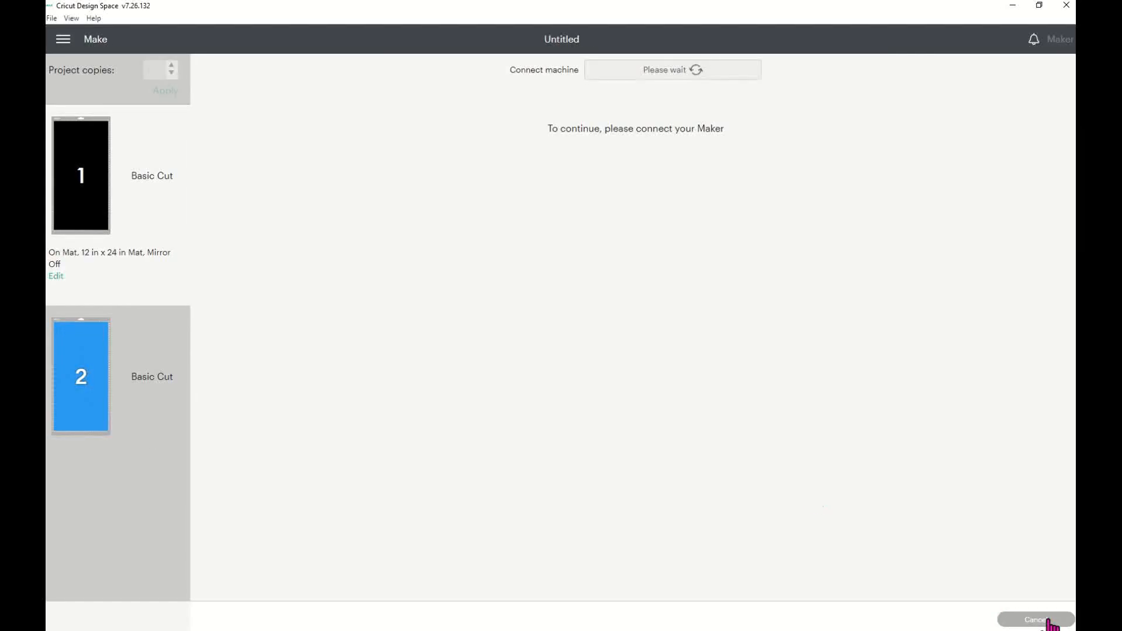
left_click(1027, 620)
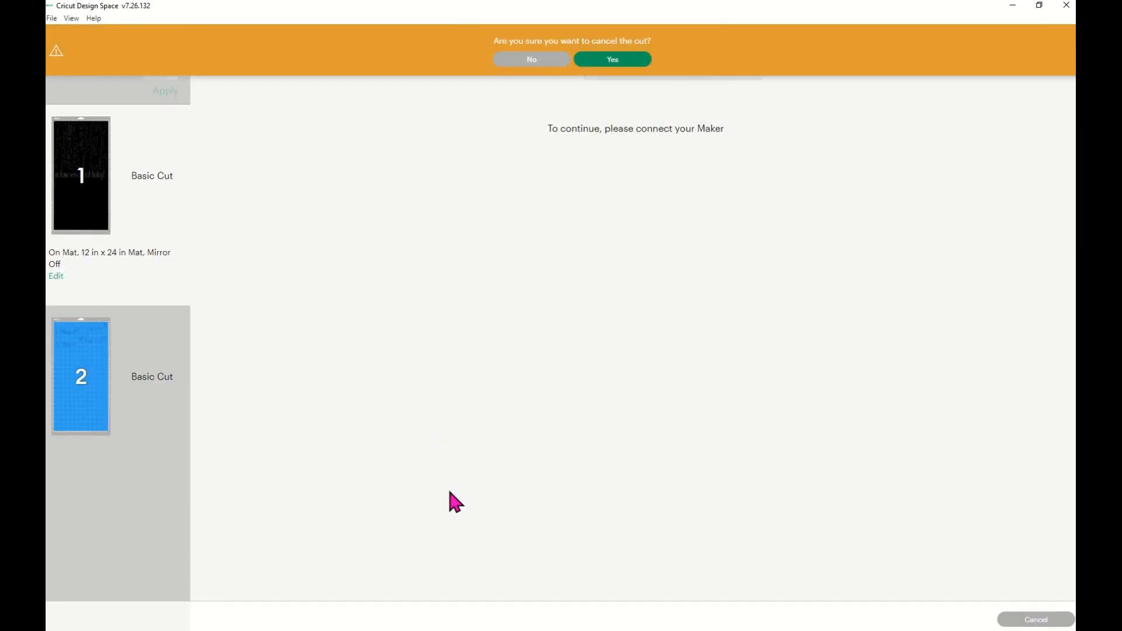
left_click(614, 61)
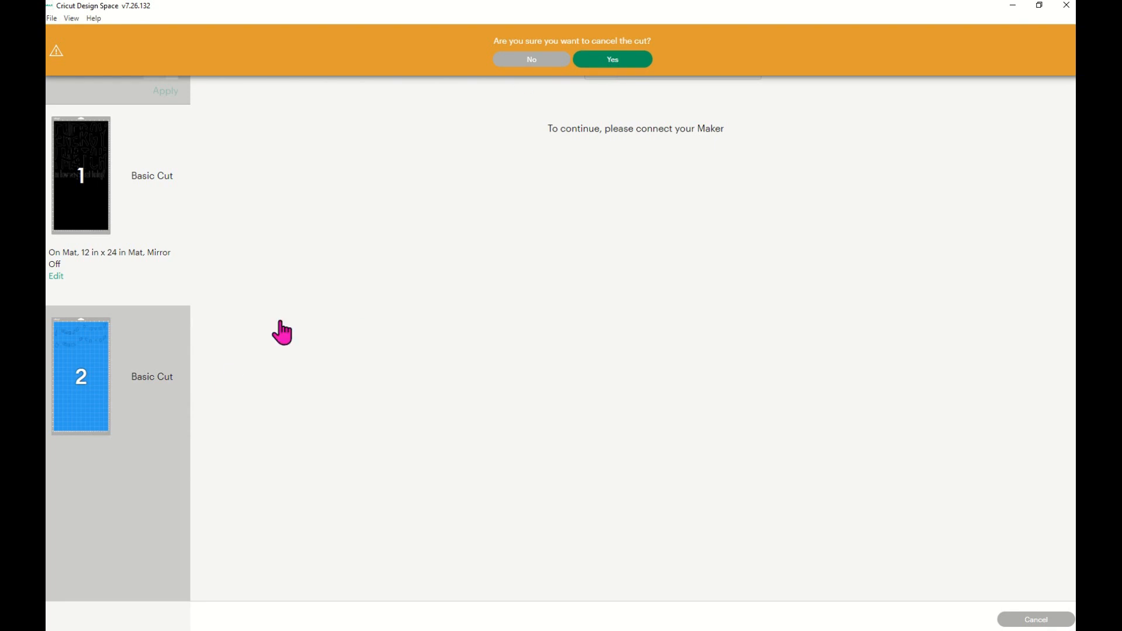
Turn on mirroring for both the black and the blue mat and continue to the cutting setup
left_click(59, 365)
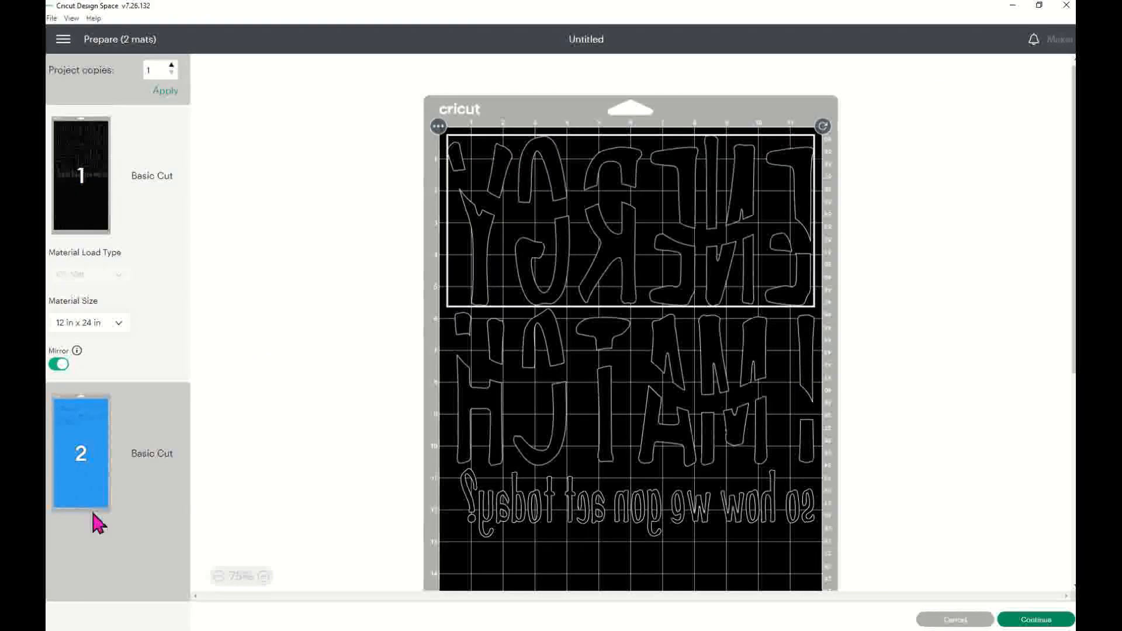
left_click(121, 467)
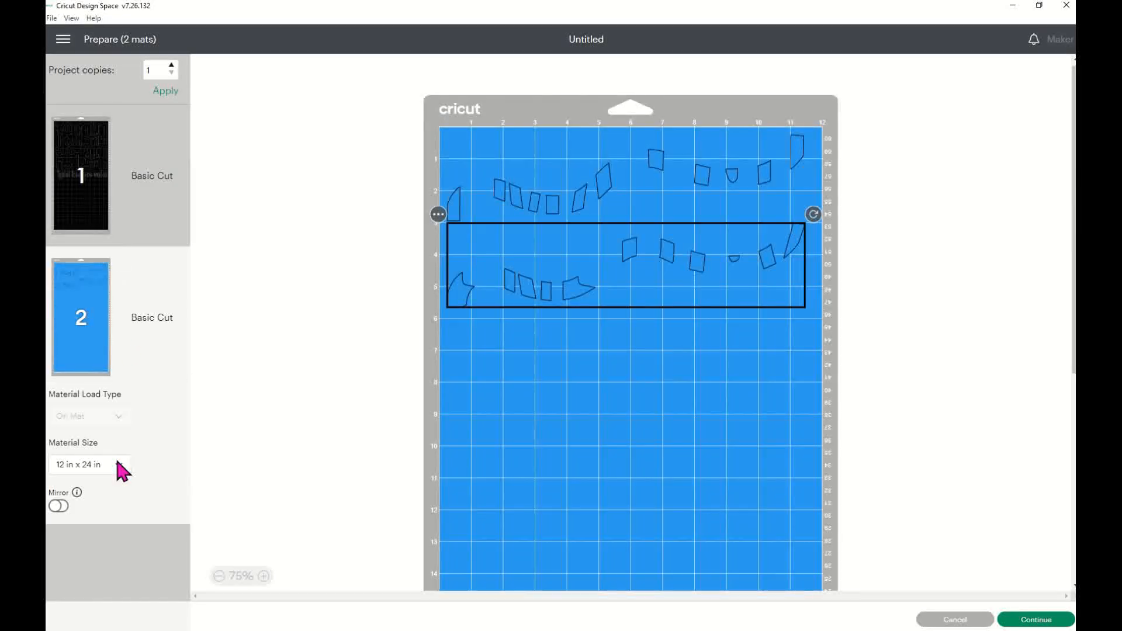
left_click(58, 507)
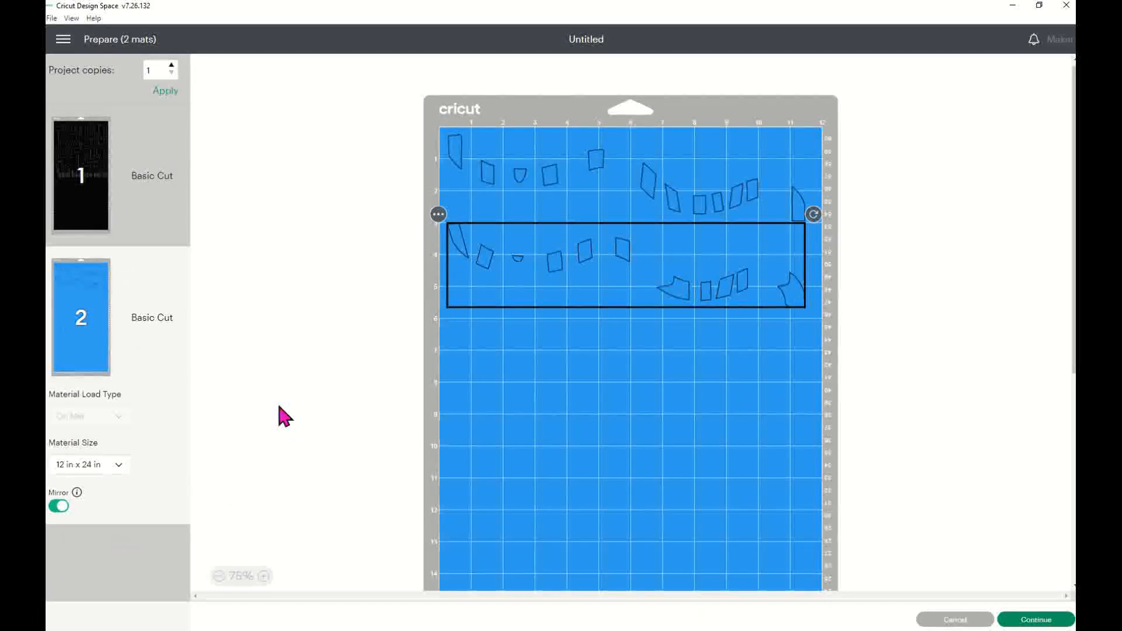
left_click(155, 208)
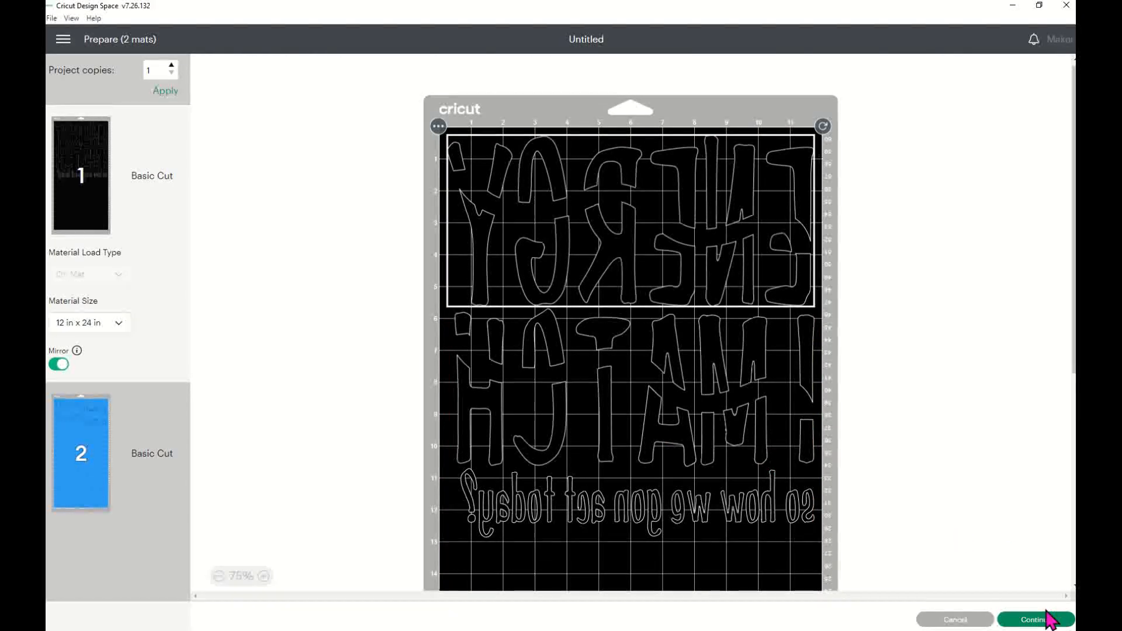
left_click(1062, 622)
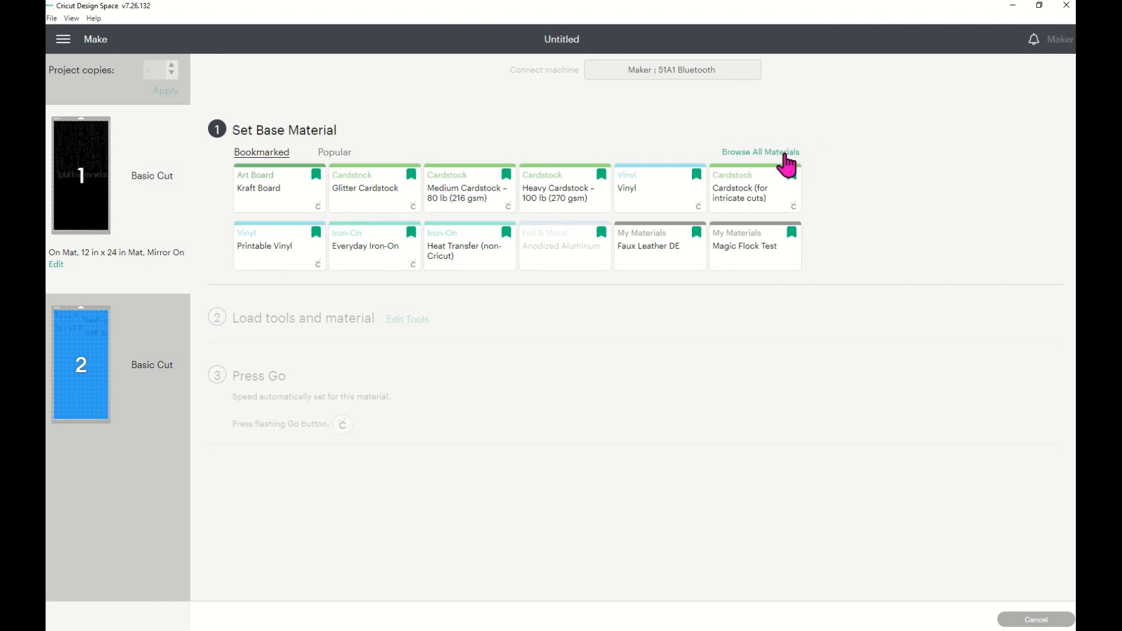
Search the full list of compatible base materials for vinyl and look through the vinyl types offered
left_click(774, 152)
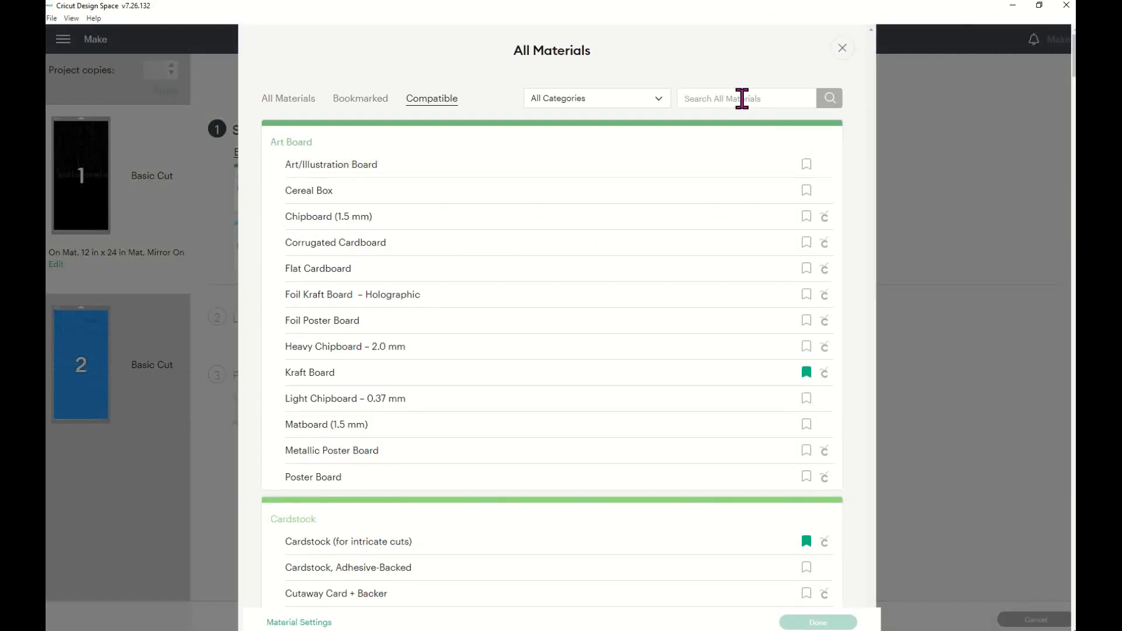
type("vinyl")
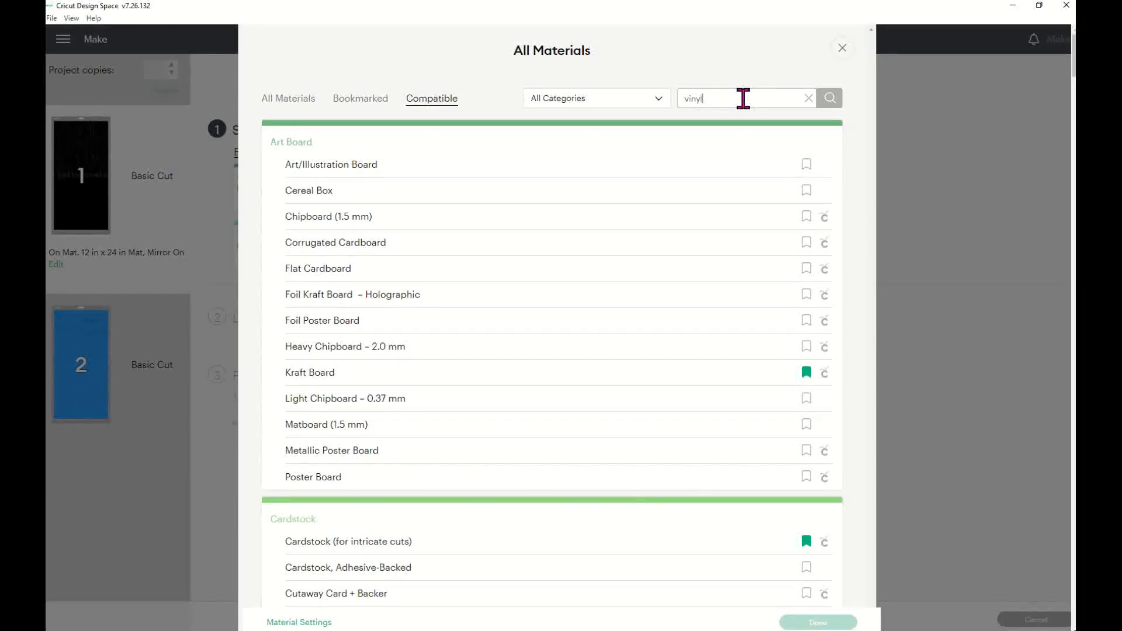
left_click(832, 106)
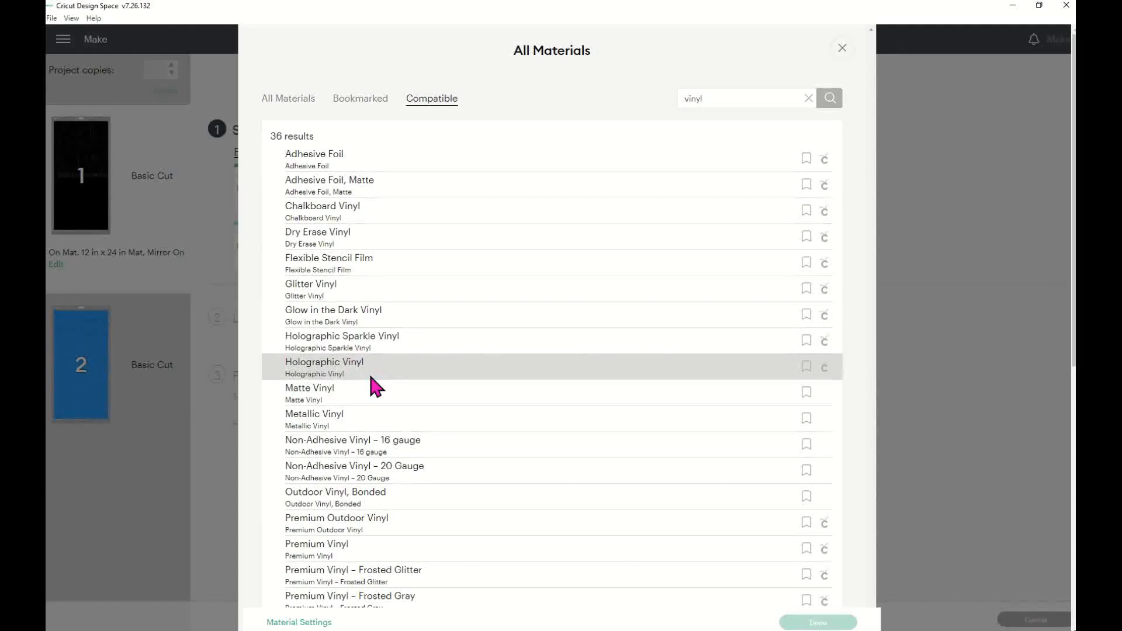
scroll(386, 494, "down", 4)
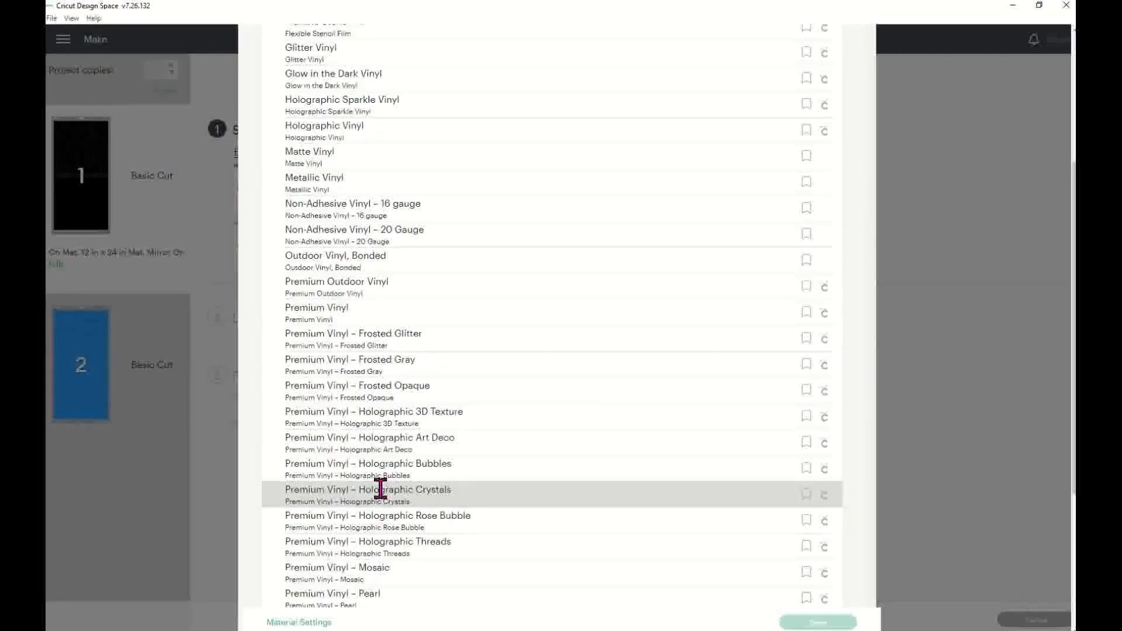
scroll(381, 489, "down", 4)
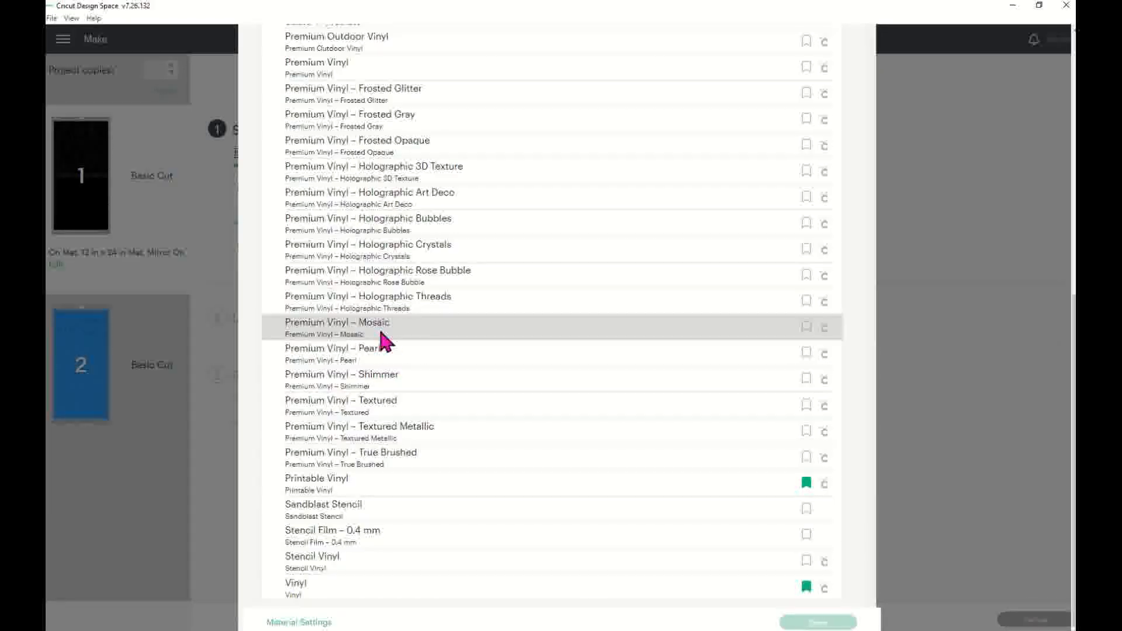
scroll(453, 281, "up", 1)
scroll(452, 278, "up", 5)
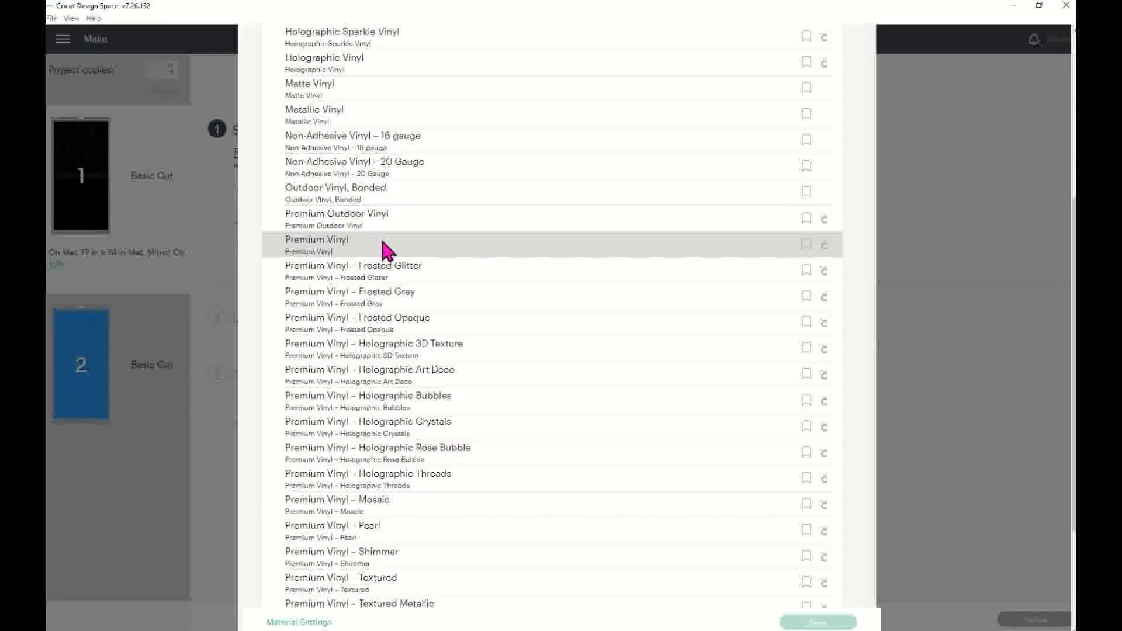
scroll(382, 249, "up", 2)
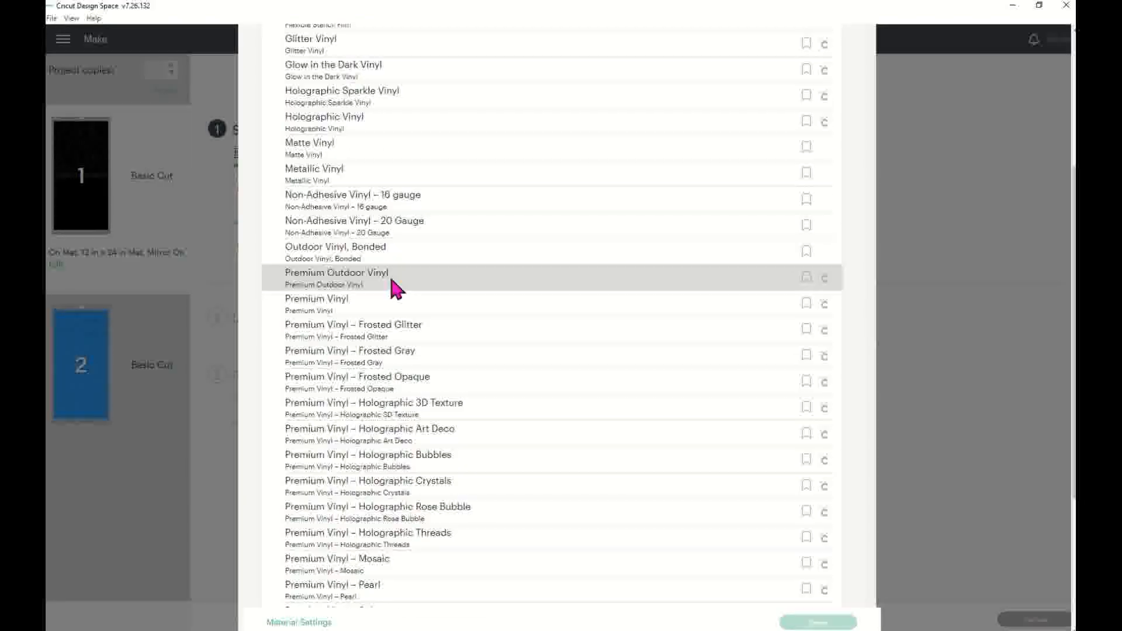
scroll(391, 278, "up", 4)
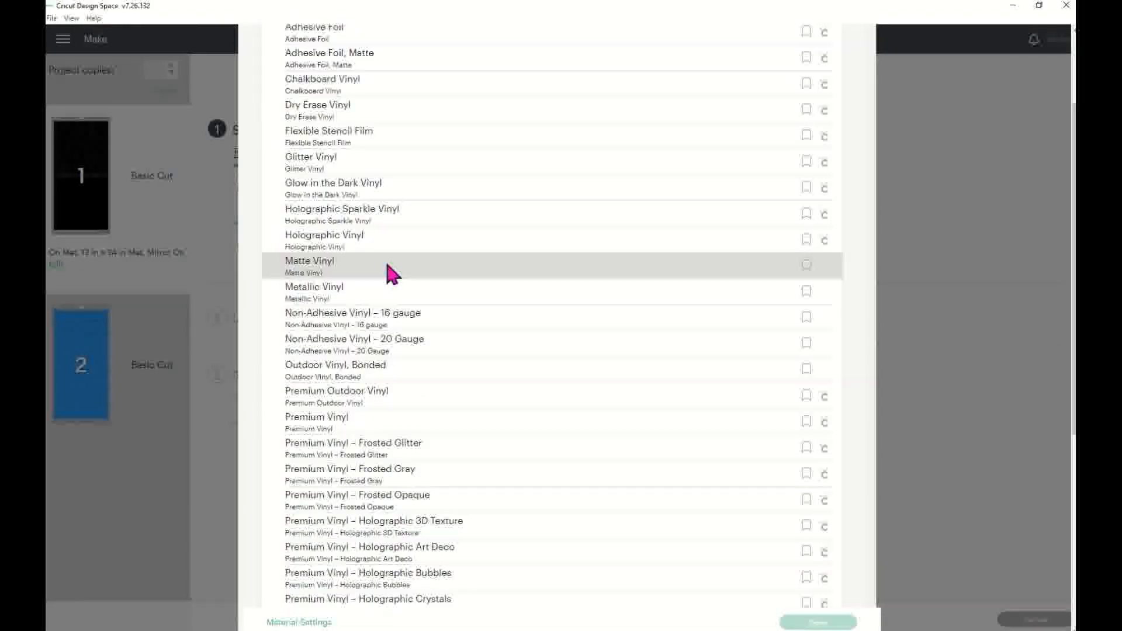
scroll(408, 213, "up", 4)
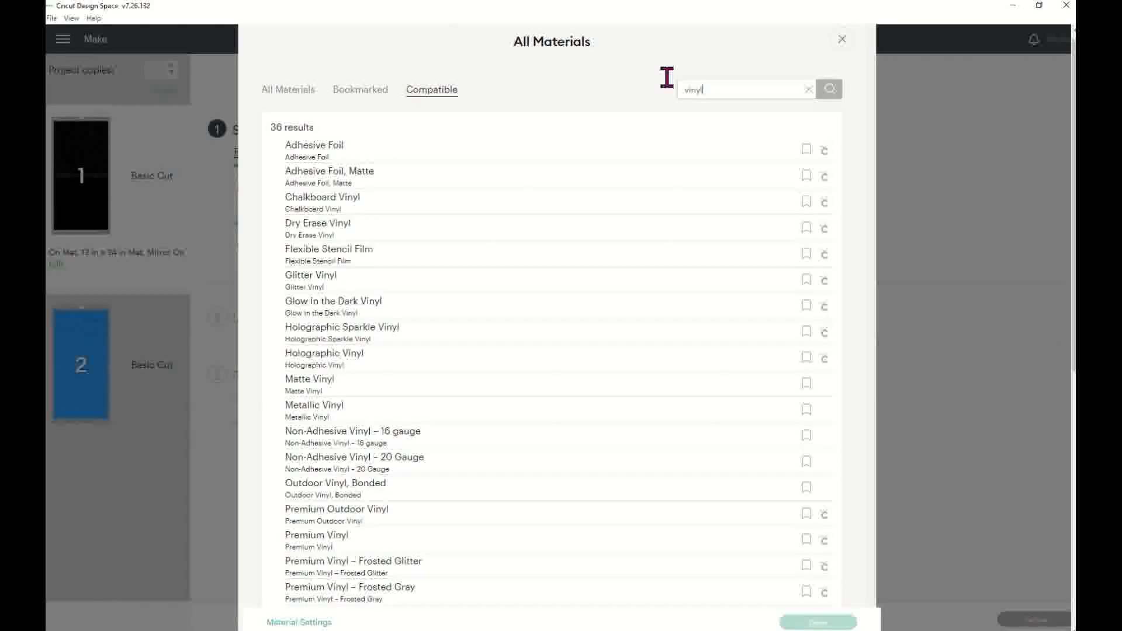
Replace the material search term with flock and search the compatible materials for it
double_click(694, 90)
type("flock")
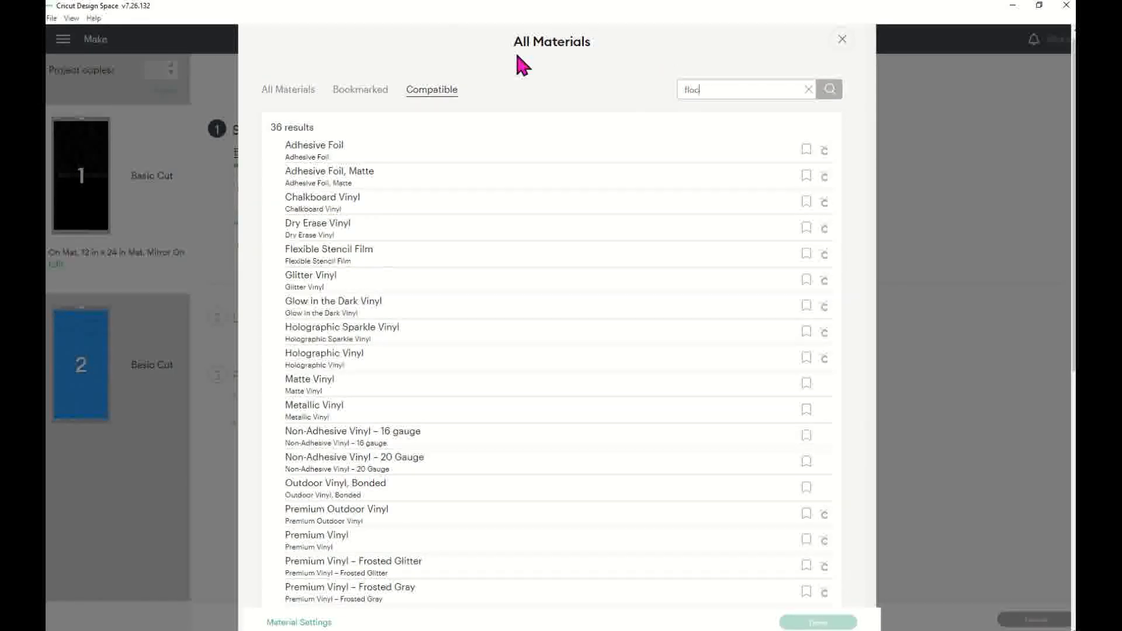
left_click(830, 89)
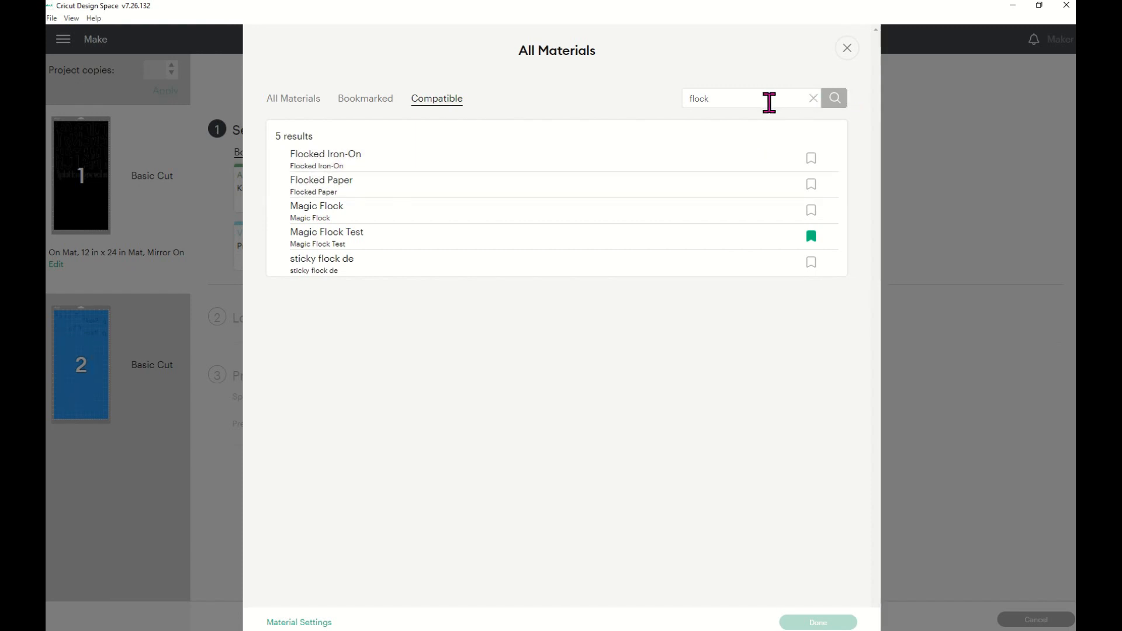
Search the compatible materials for vinyl and set the base material to Premium Vinyl with Default pressure
double_click(770, 99)
type("vinyl")
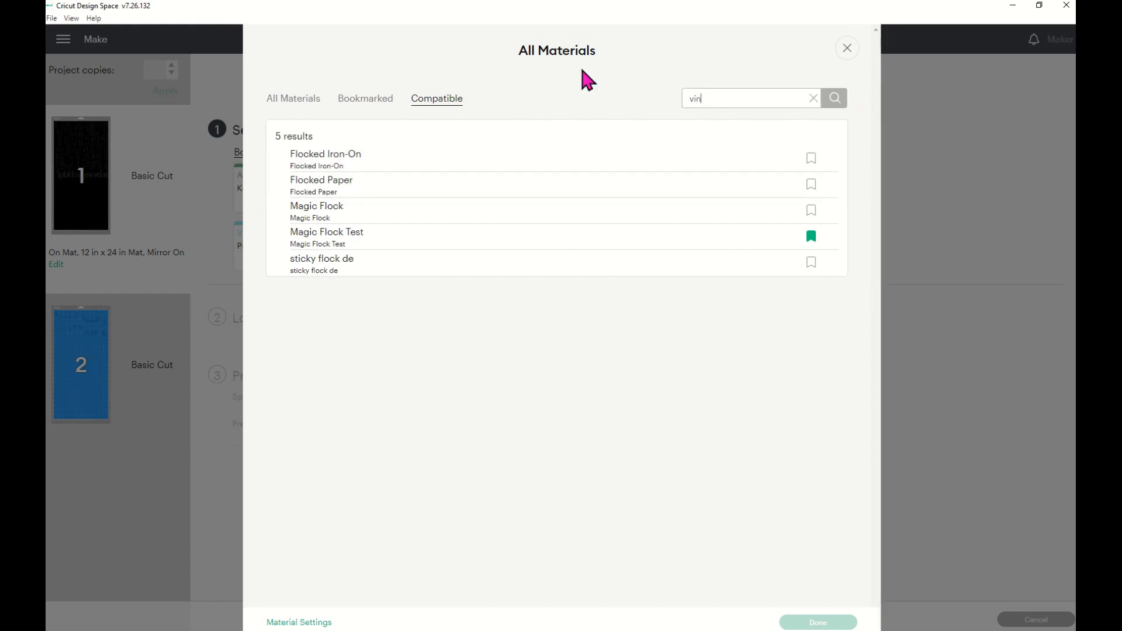
left_click(831, 104)
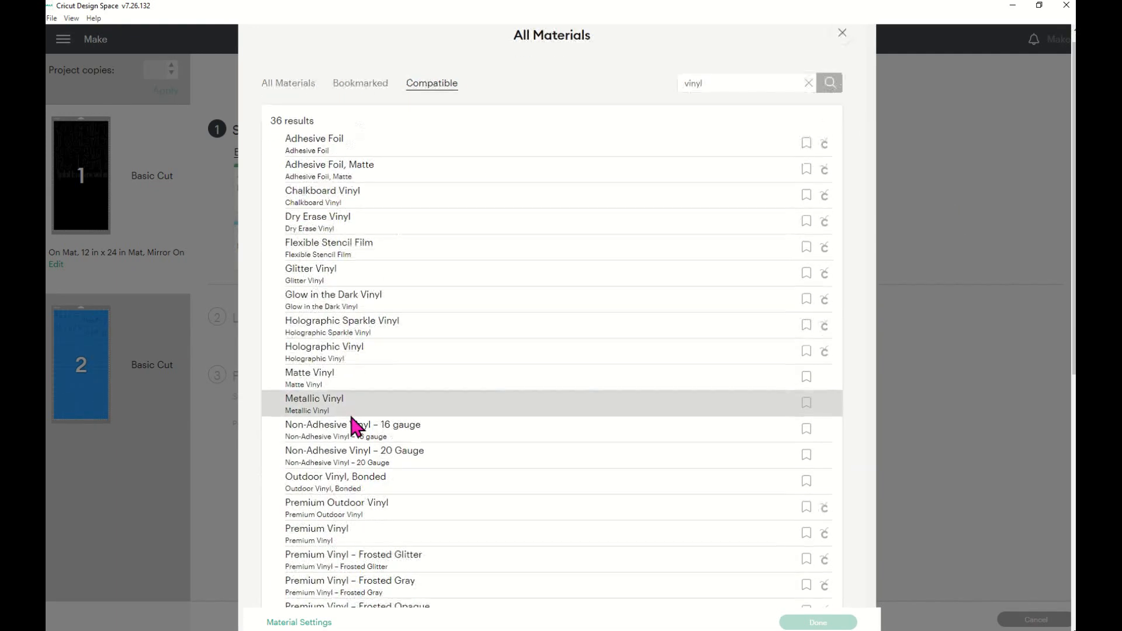
scroll(353, 426, "down", 3)
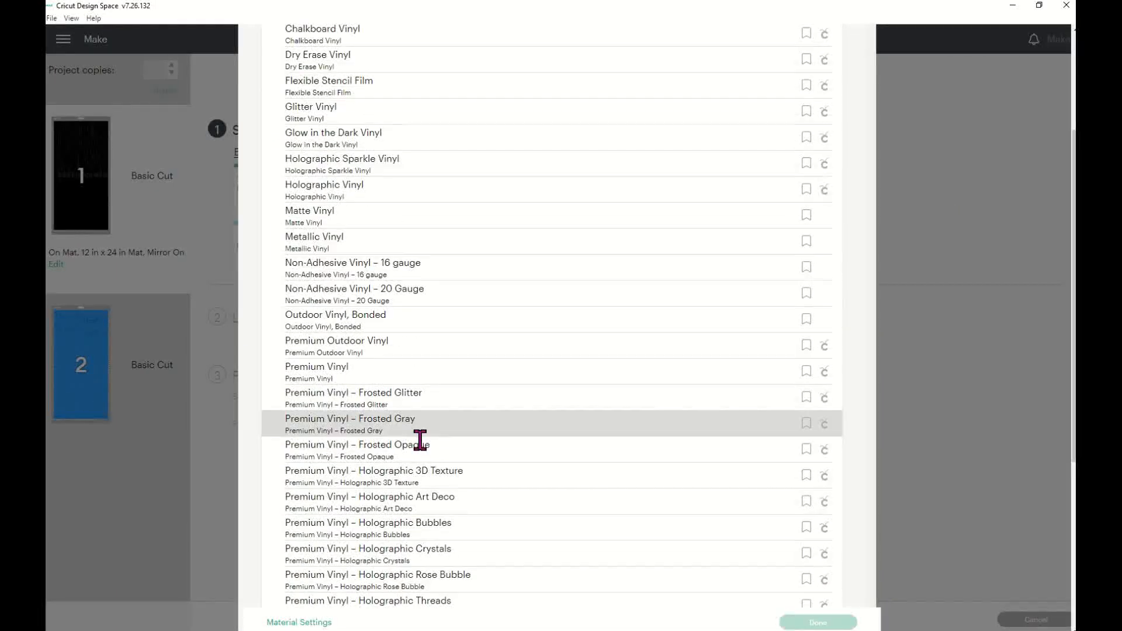
left_click(367, 370)
left_click(840, 623)
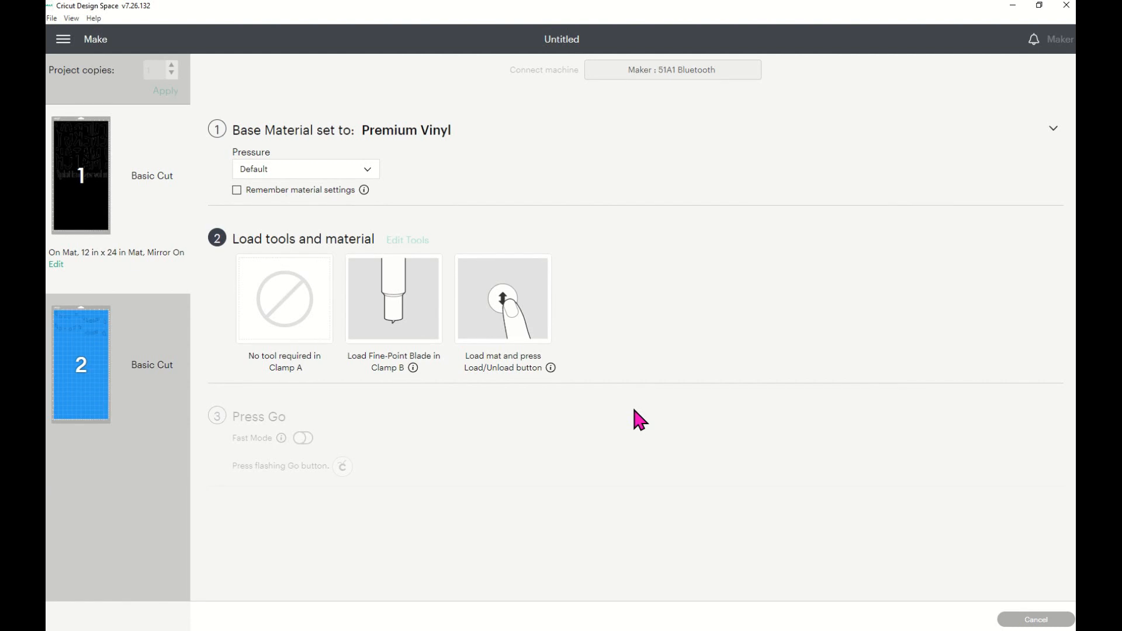
left_click(286, 171)
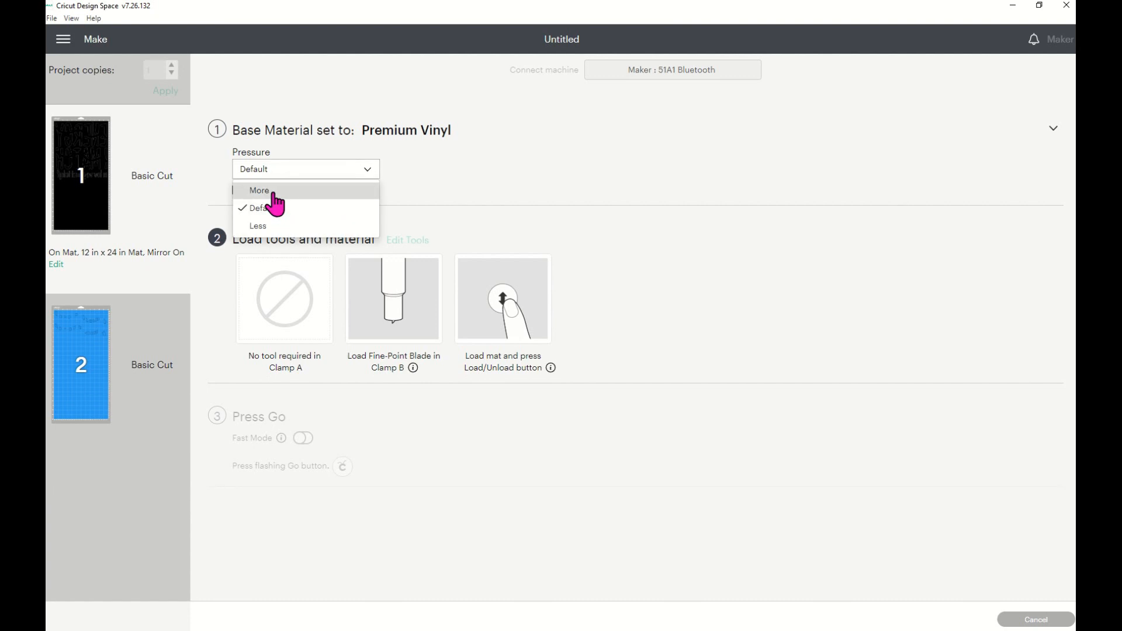
left_click(300, 213)
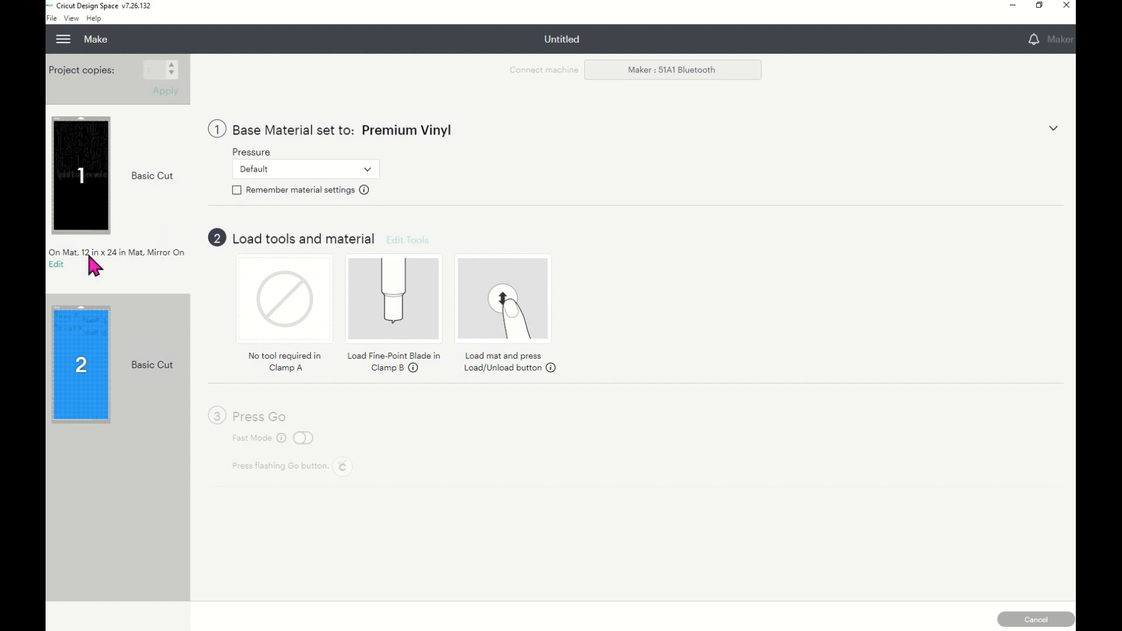
Check the mat size and mirror setting of the blue mat, then return to the black lettering mat
left_click(132, 365)
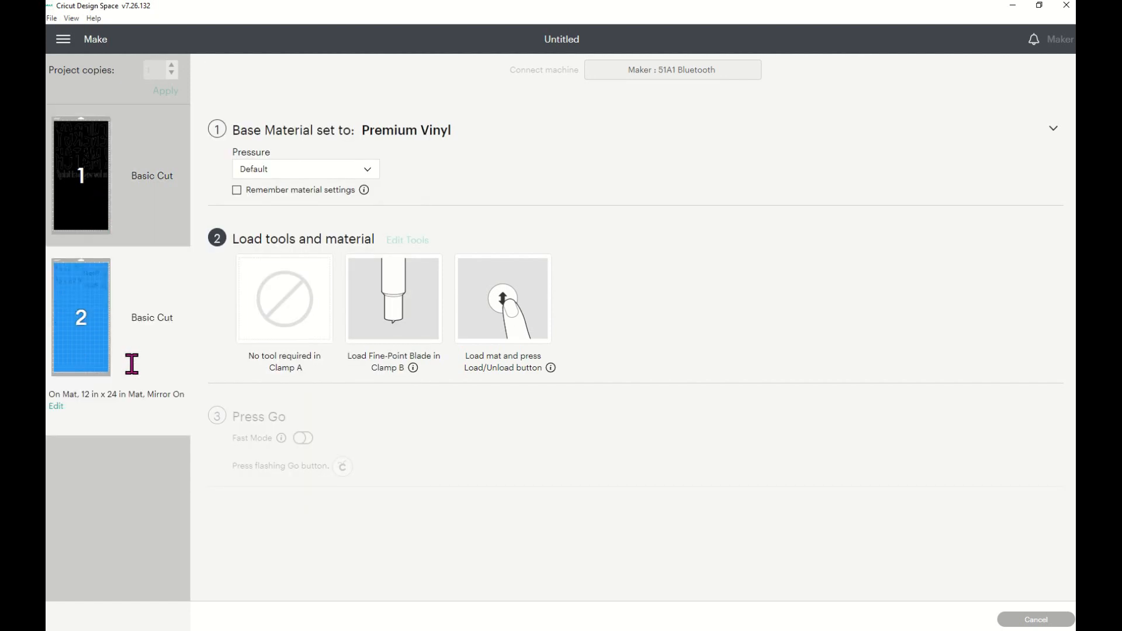
left_click(81, 176)
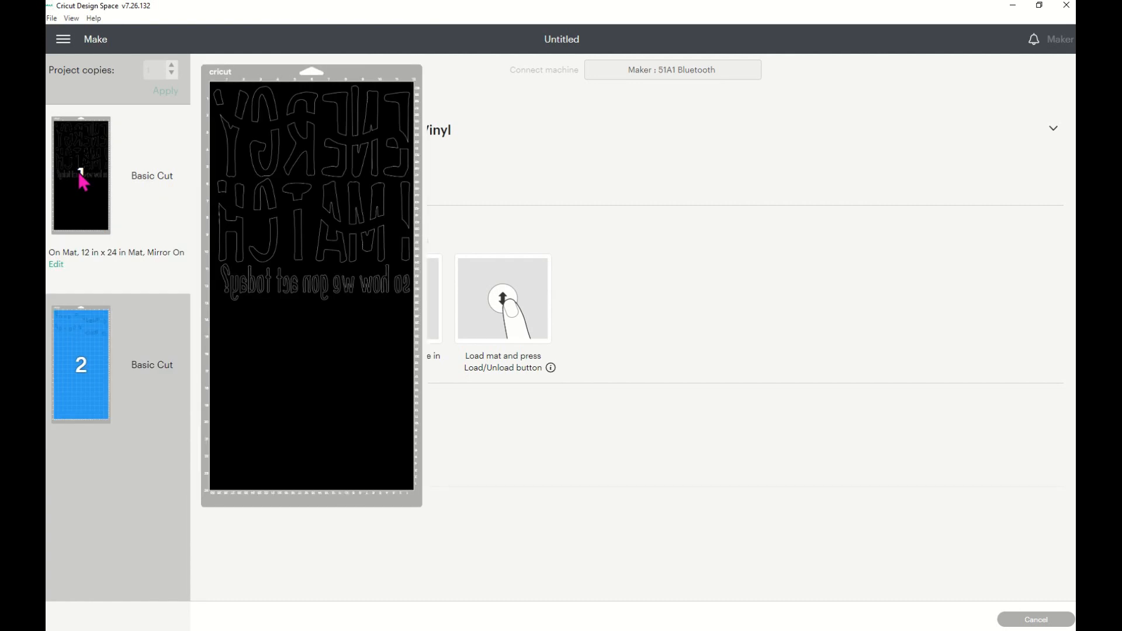